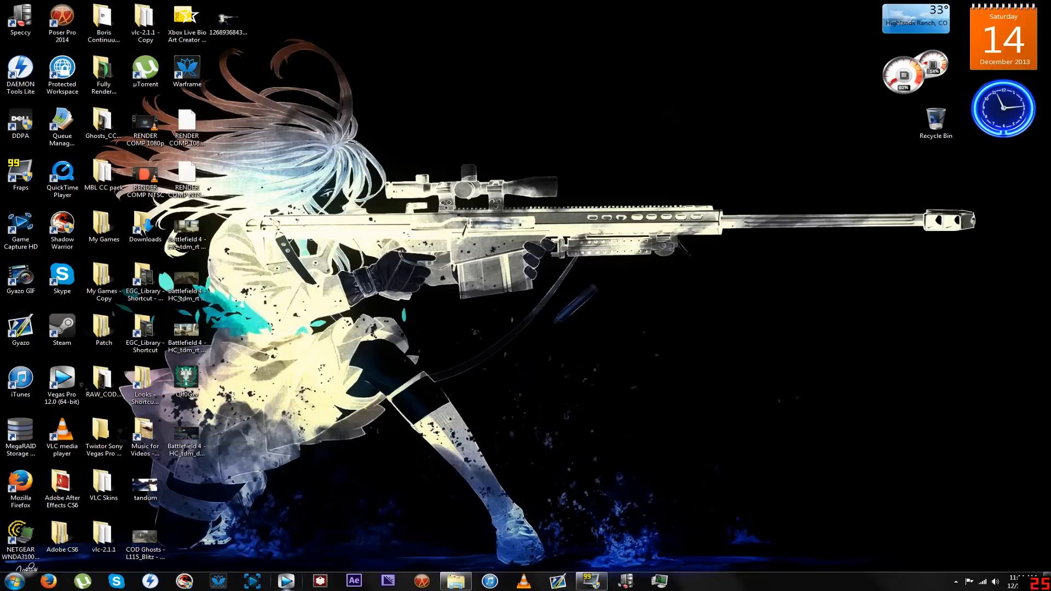
Switch to Vegas Pro and restore the autosaved project
click(286, 581)
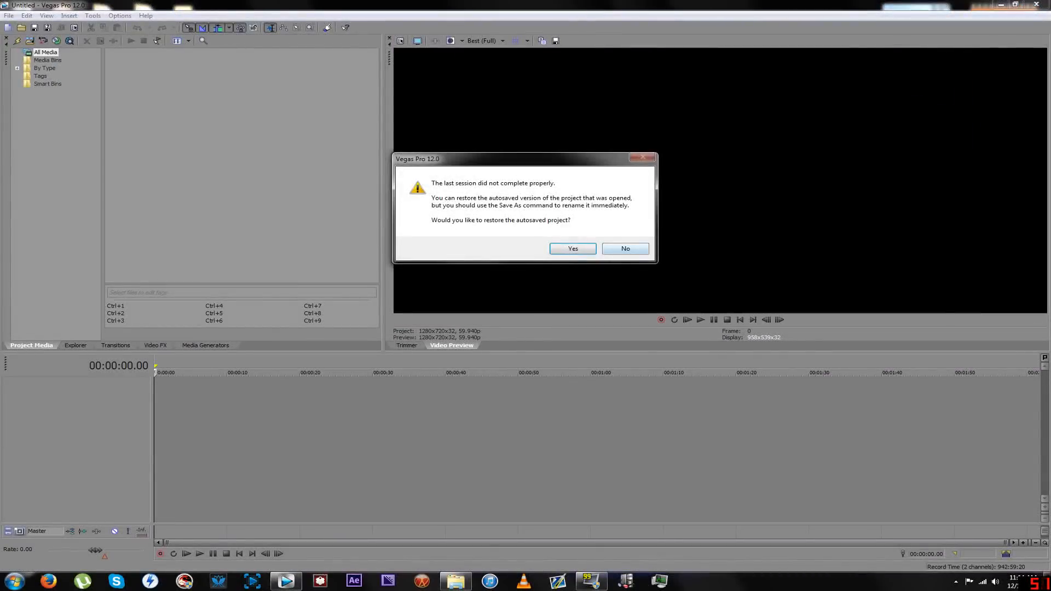
key(Return)
Create a new project from the Forest Skycap HD 720p 60fps template, with source media adjusted to better match project or render settings
click(9, 16)
click(8, 16)
click(9, 16)
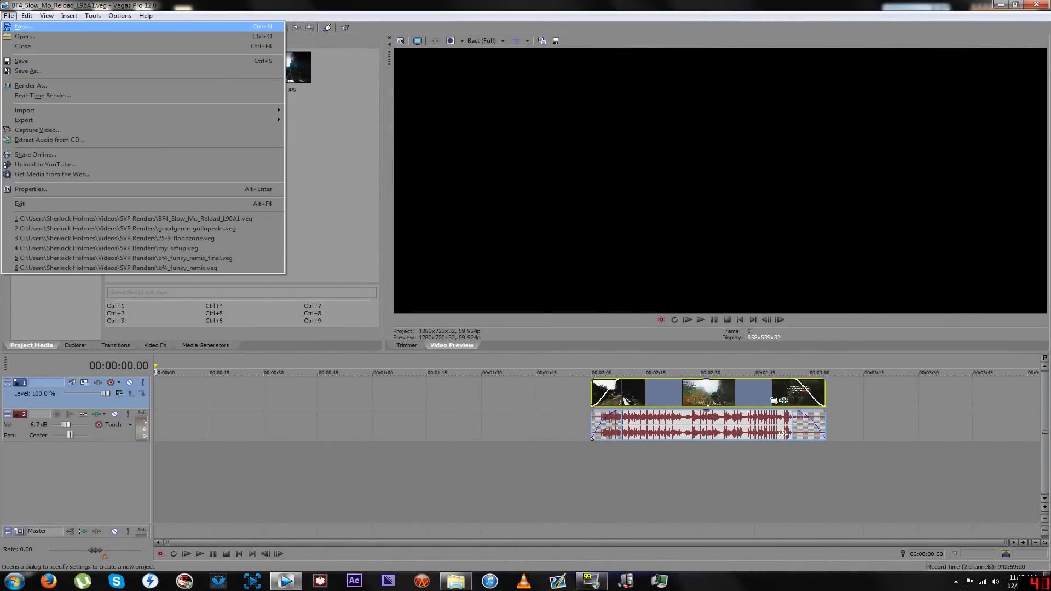
click(23, 27)
click(582, 127)
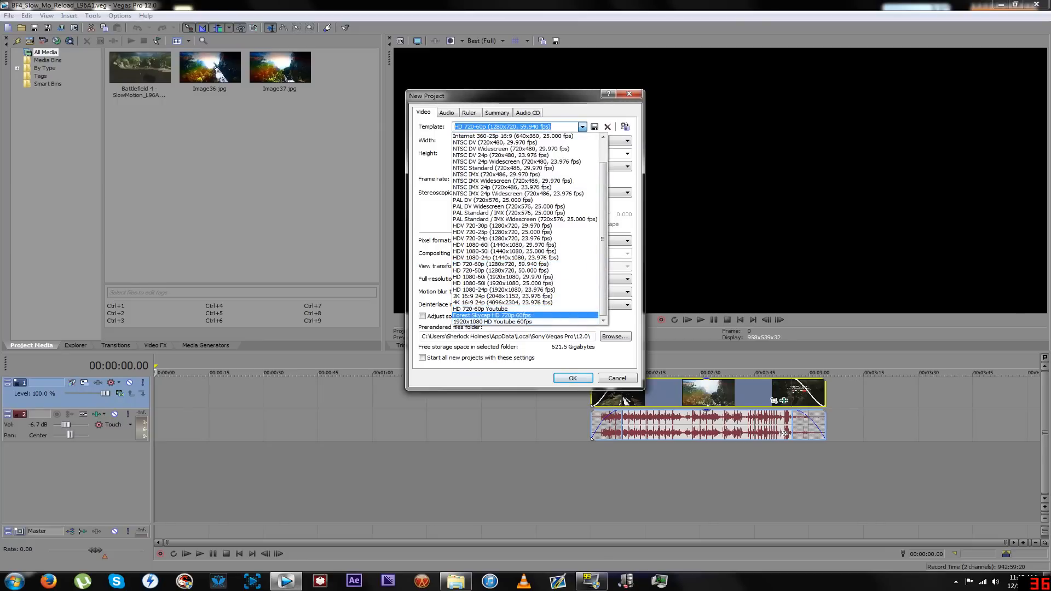
click(492, 316)
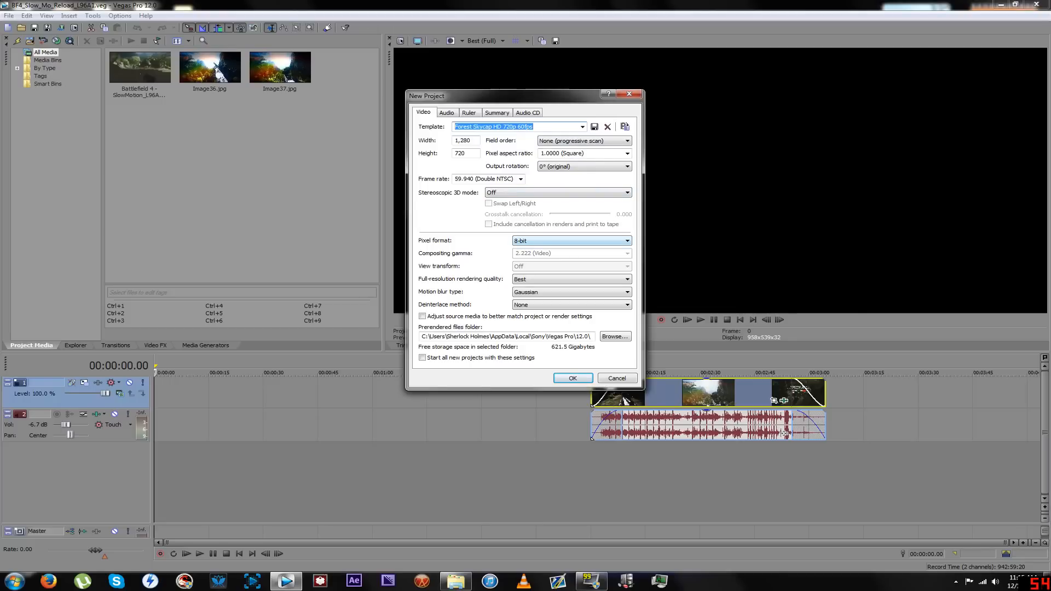
click(422, 316)
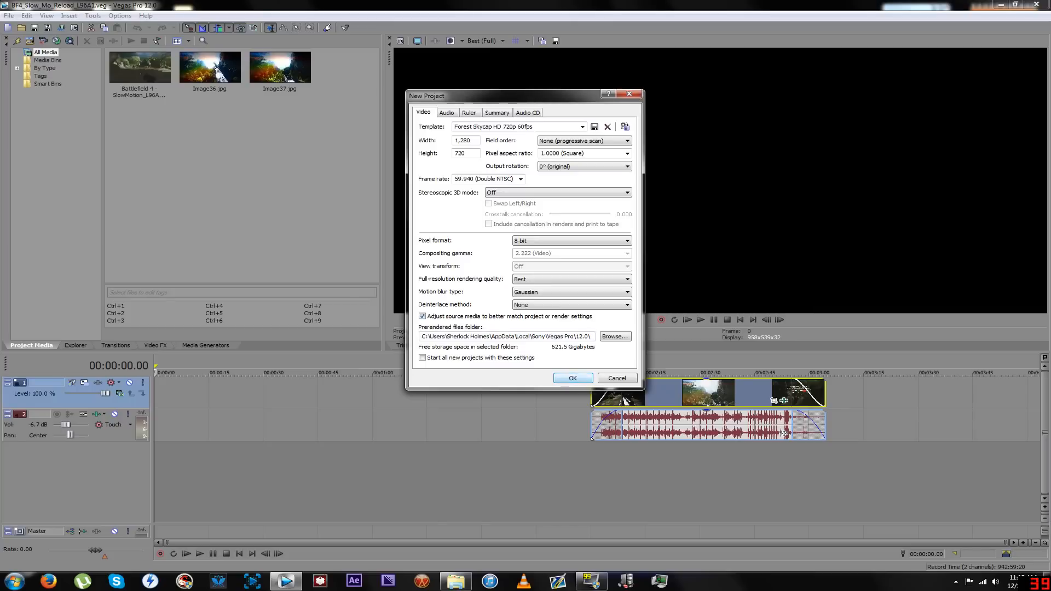
key(Return)
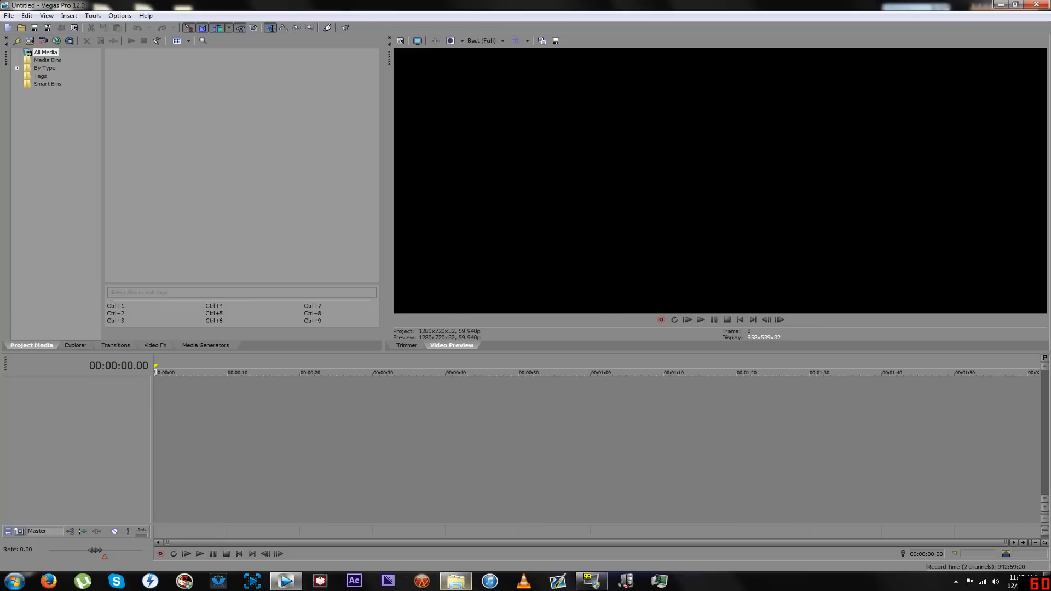
Import the BF4_Slow_Mo_Reload_L96A1 video from the My Pictures folder into the project media and dismiss the audio proxy notice
click(457, 582)
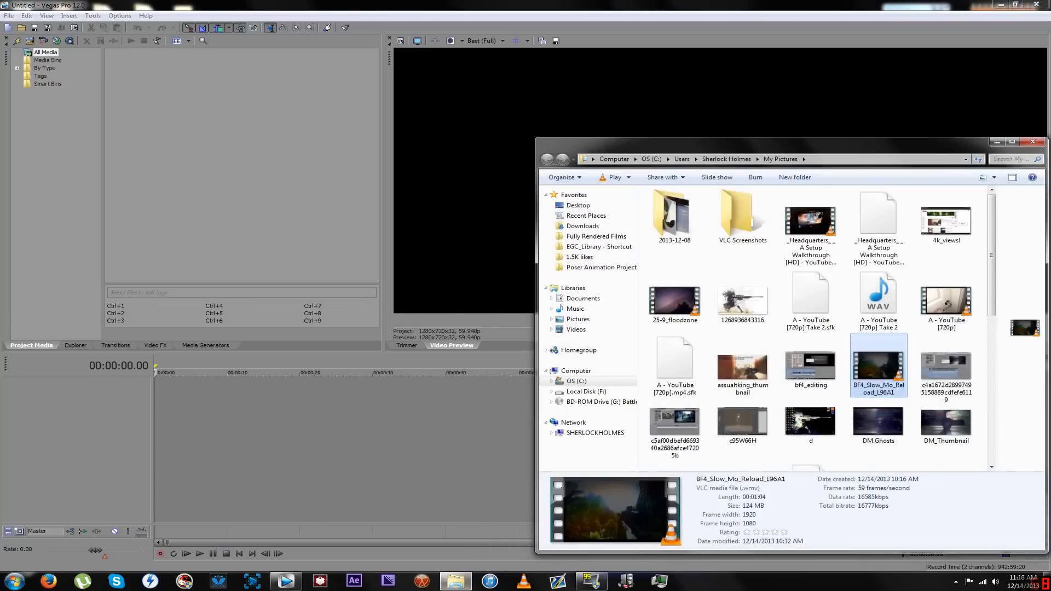
drag(879, 366, 242, 164)
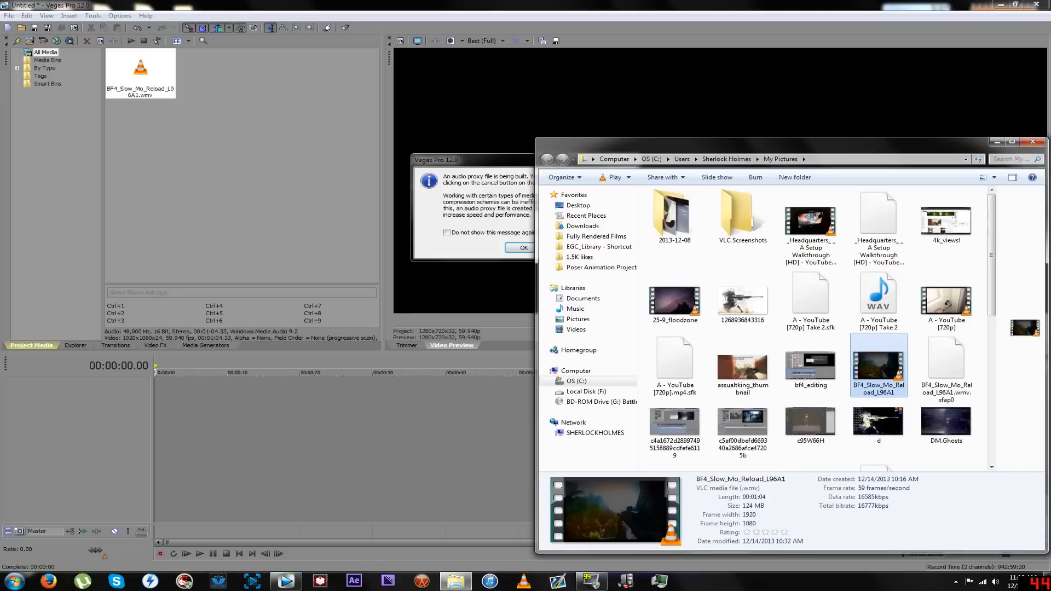
click(1033, 142)
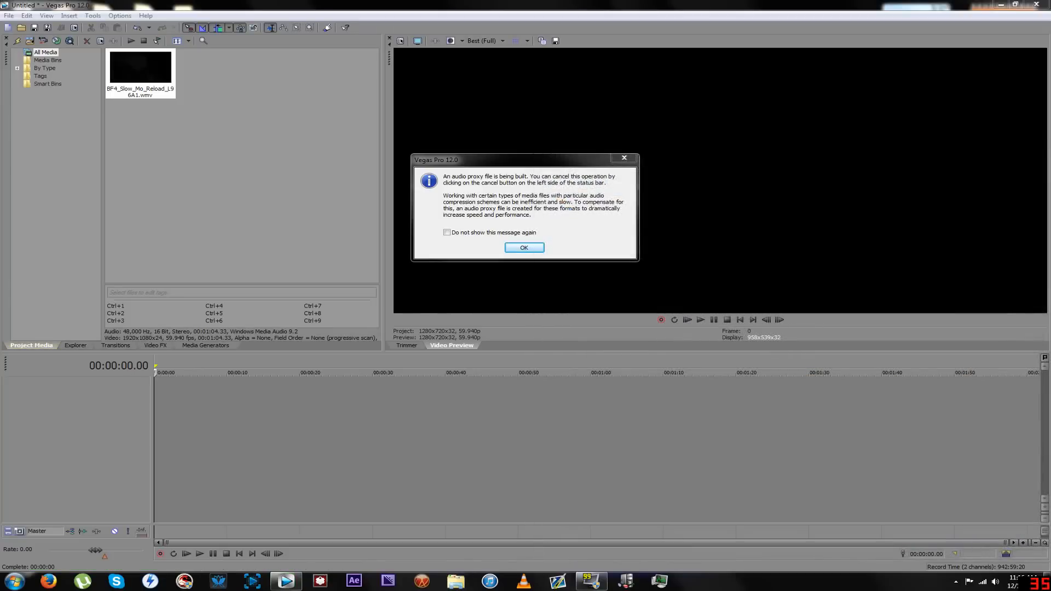
click(524, 248)
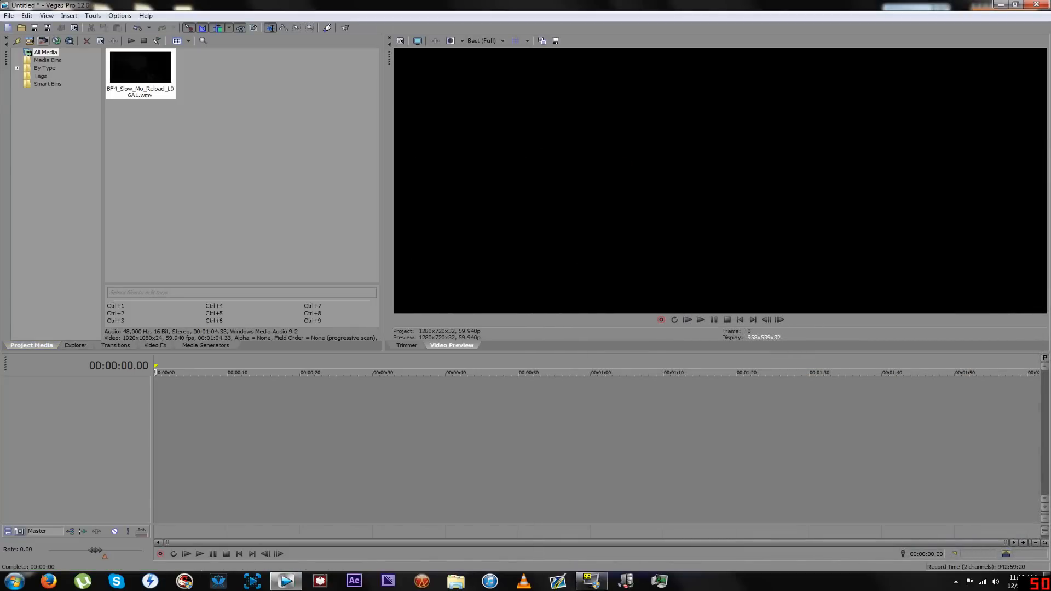
click(9, 15)
mouse_move(55, 110)
click(308, 110)
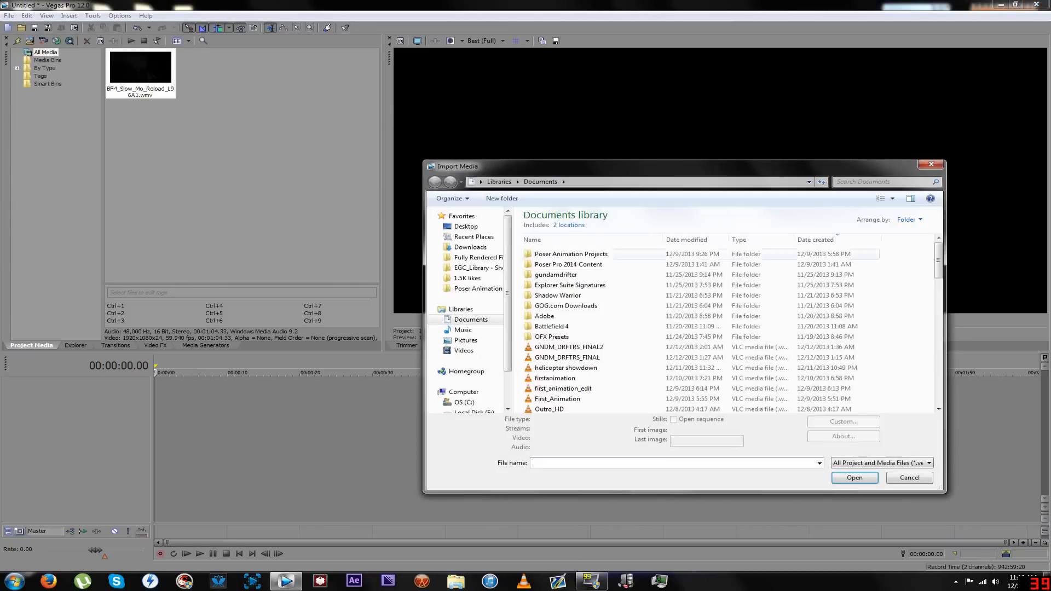
click(931, 164)
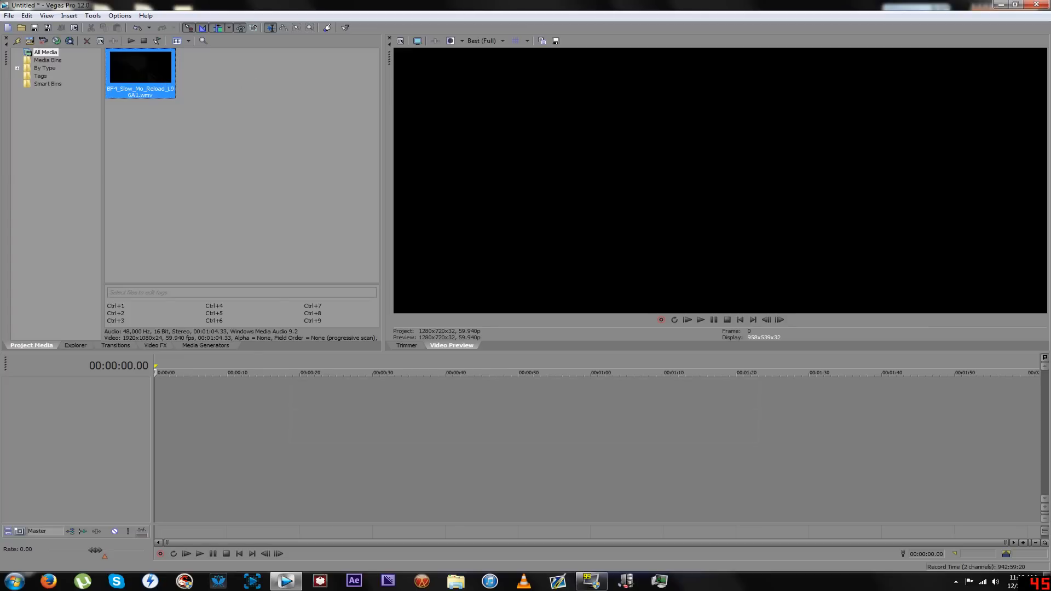
Place the BF4_Slow_Mo_Reload_L96A1 clip on the timeline at about 9 seconds and match the project video settings to it
drag(140, 71, 223, 406)
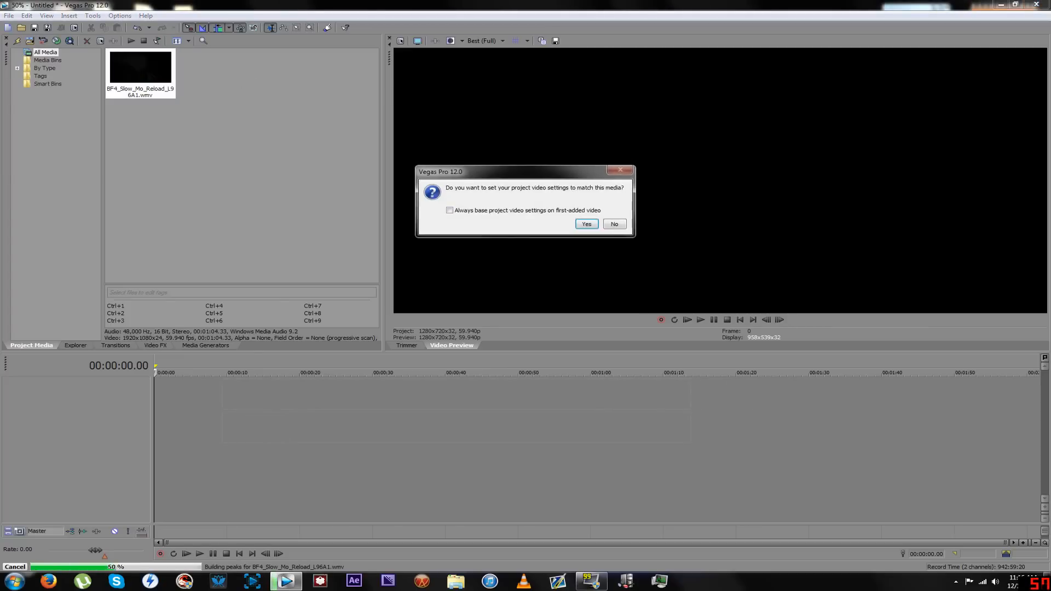
click(586, 223)
Scrub through the clip on the timeline and play short passages around the 42-second mark
click(387, 393)
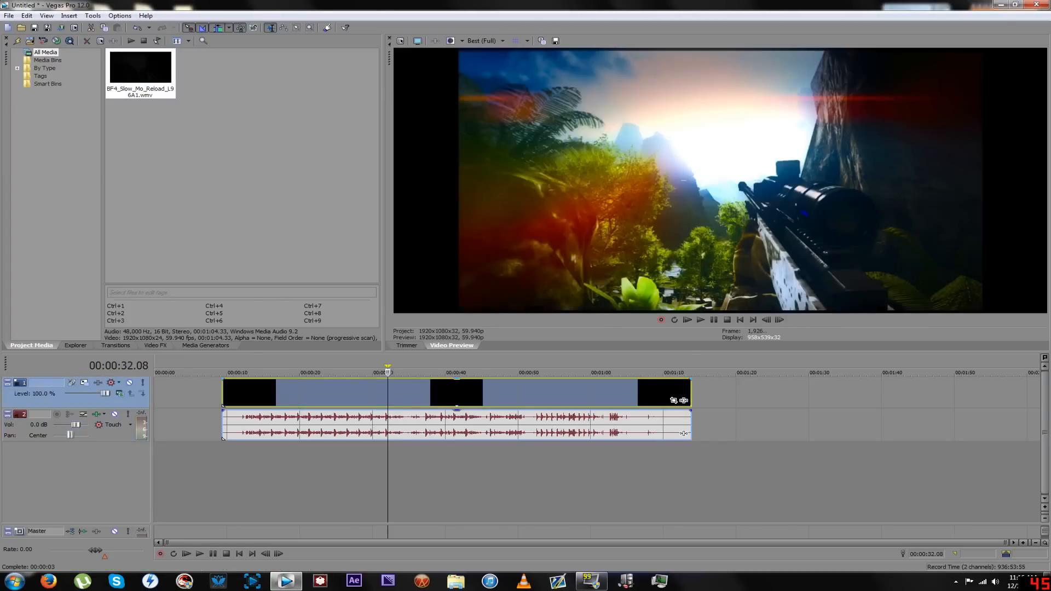
drag(388, 372, 325, 372)
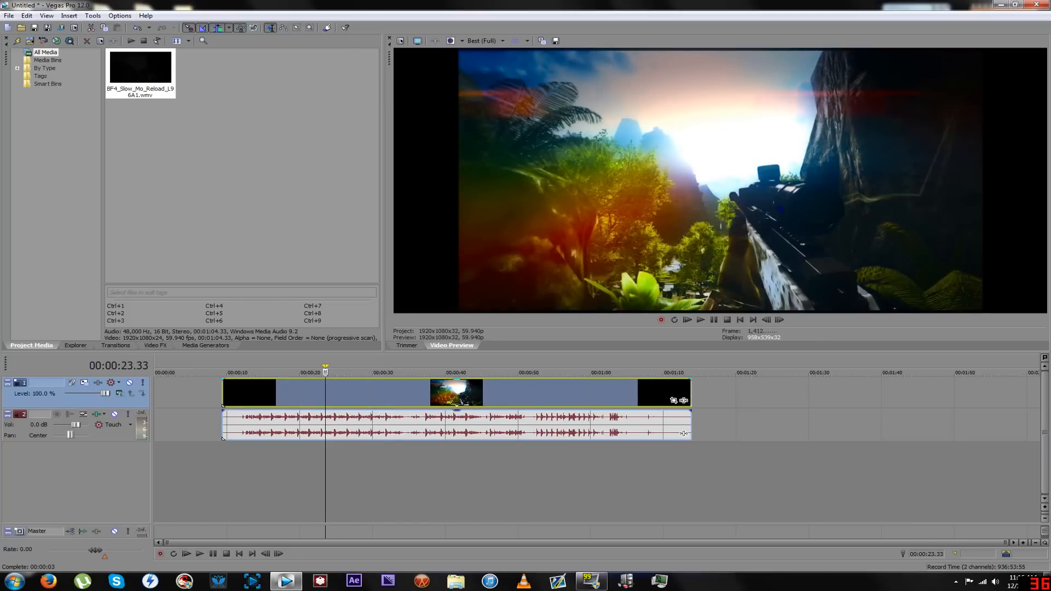
drag(325, 372, 542, 372)
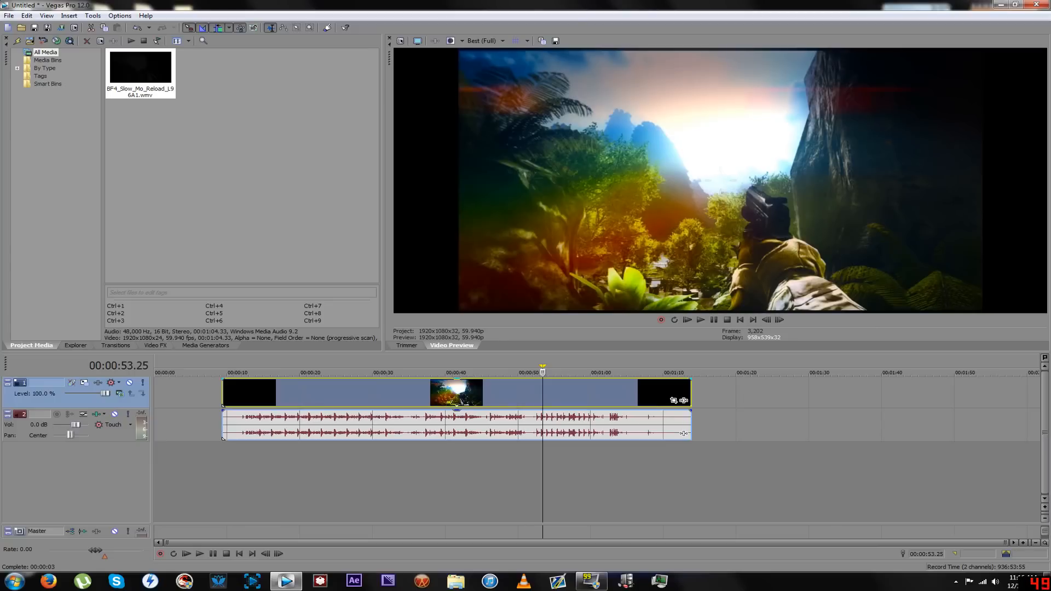
drag(543, 372, 458, 373)
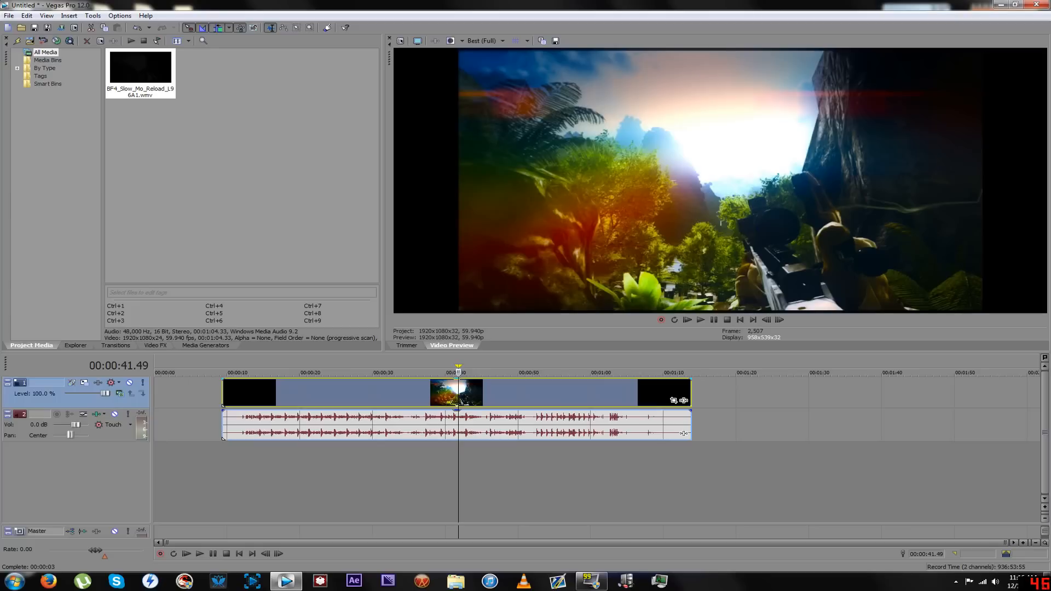
mouse_move(458, 372)
mouse_down()
mouse_move(446, 372)
mouse_move(462, 372)
mouse_up()
key(space)
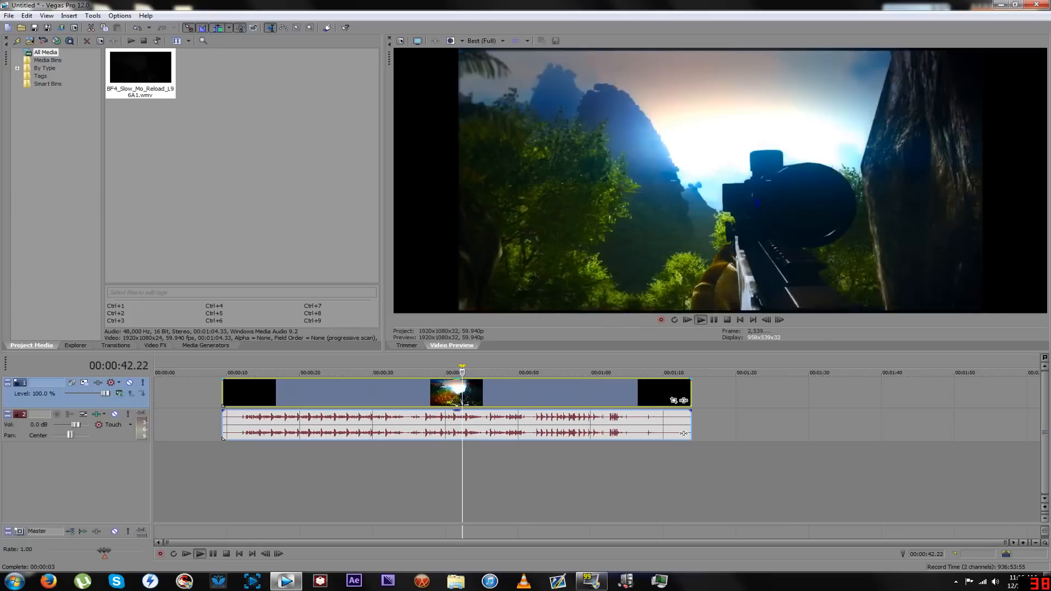
key(space)
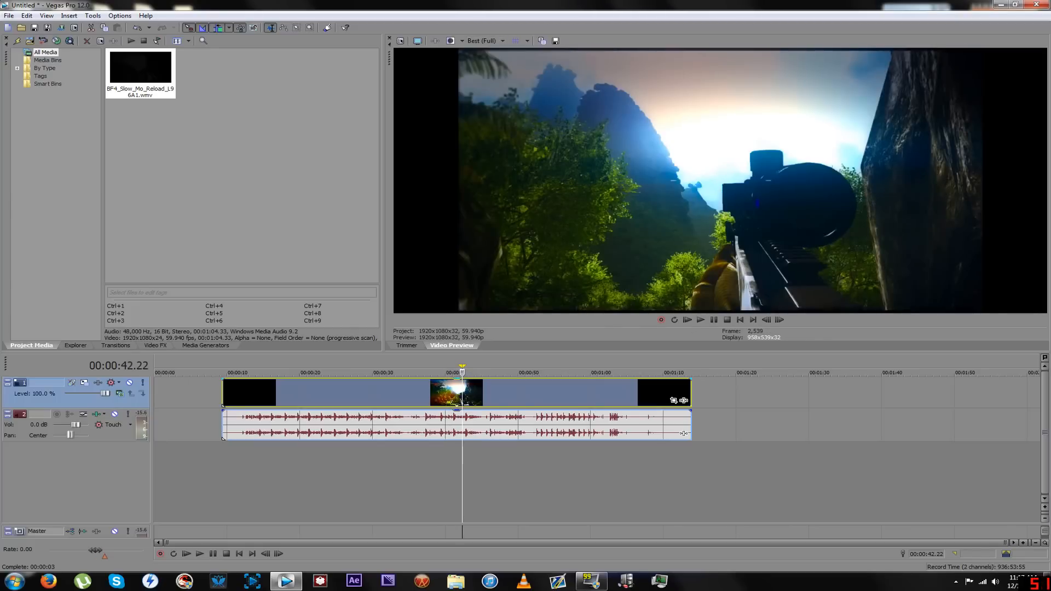
key(space)
key(space)
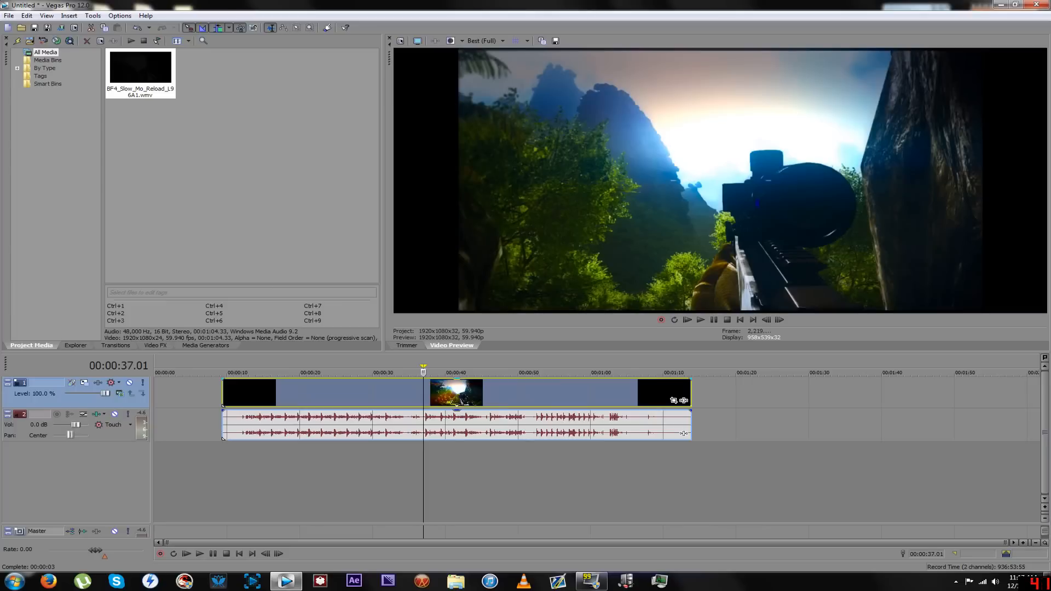
Set the preview quality to Good (Auto) and play the clip from about 30 seconds
click(486, 41)
mouse_move(489, 72)
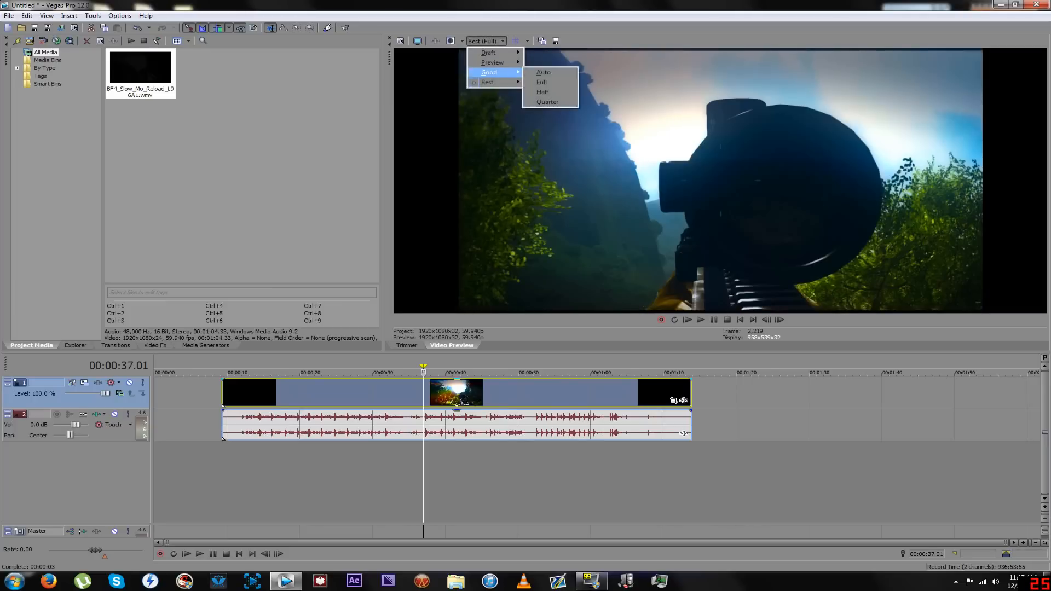
click(548, 73)
drag(423, 372, 372, 373)
key(space)
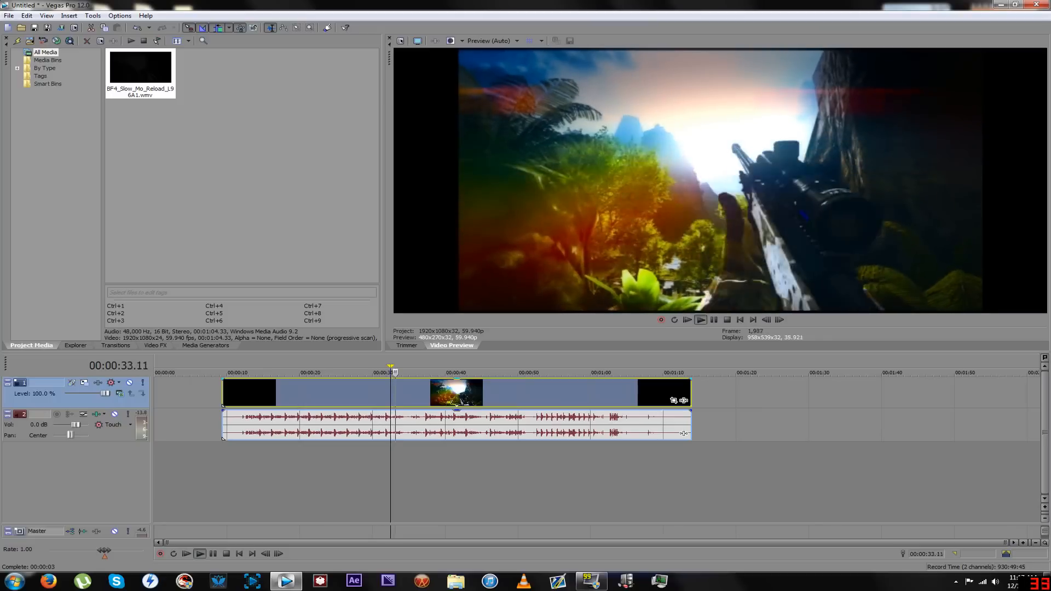
key(space)
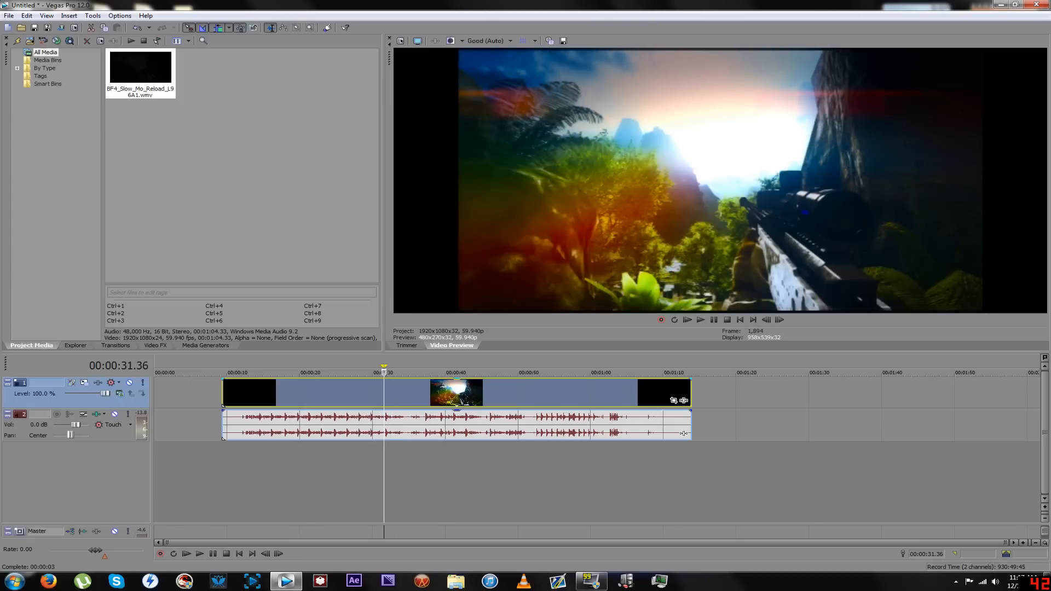
Split the clip and its audio at 00:00:31.36 and play briefly from the cut
key(s)
key(space)
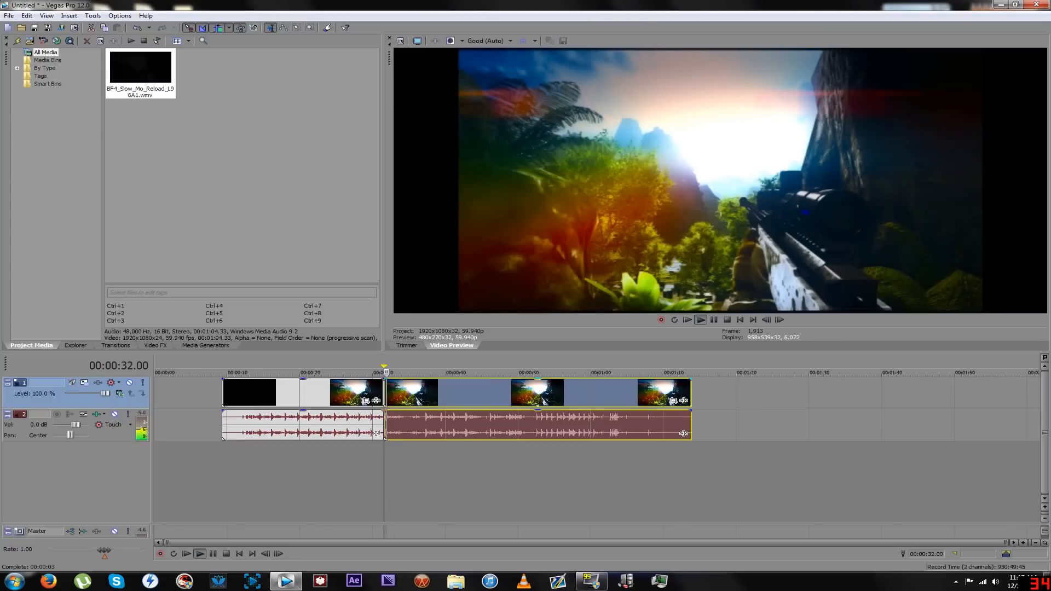
key(space)
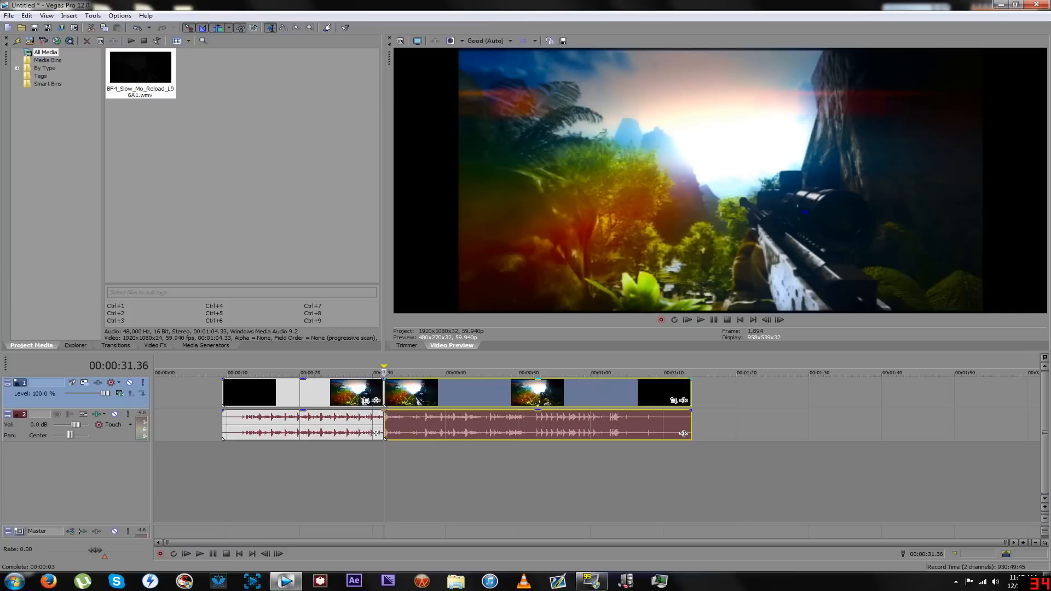
Move the first piece to the start of the timeline and the second piece to about 40 seconds
click(346, 393)
drag(346, 393, 279, 394)
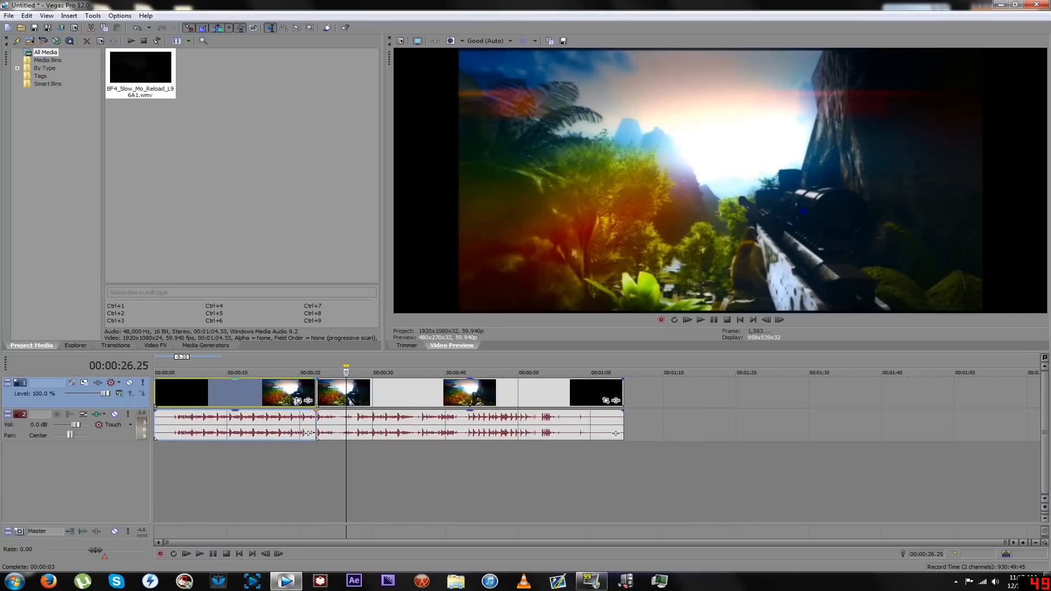
drag(383, 393, 513, 393)
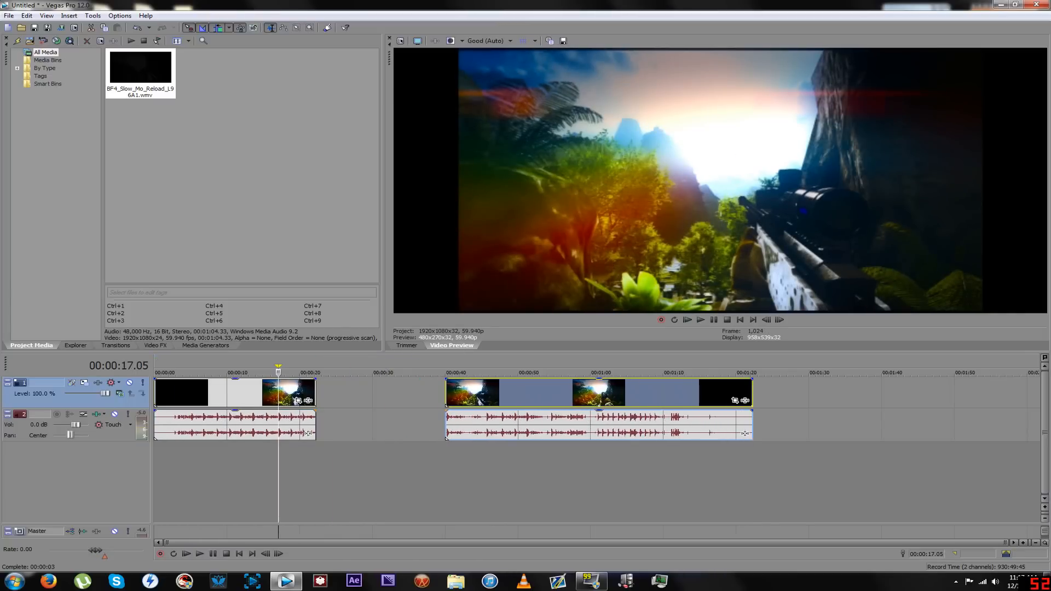
click(451, 471)
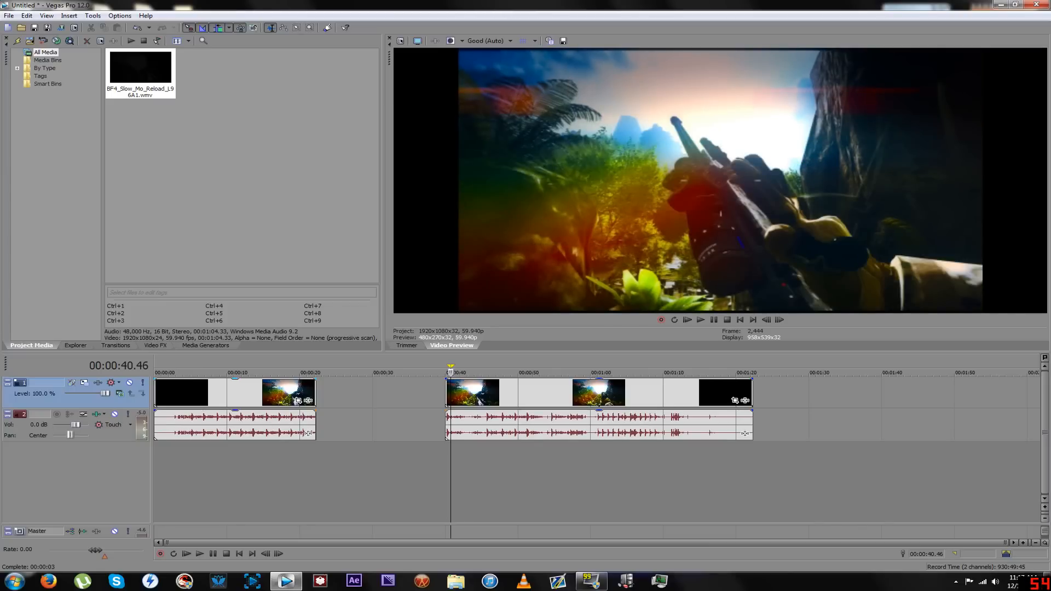
Undo the moves of both pieces and the split of the clip
key(ctrl+z)
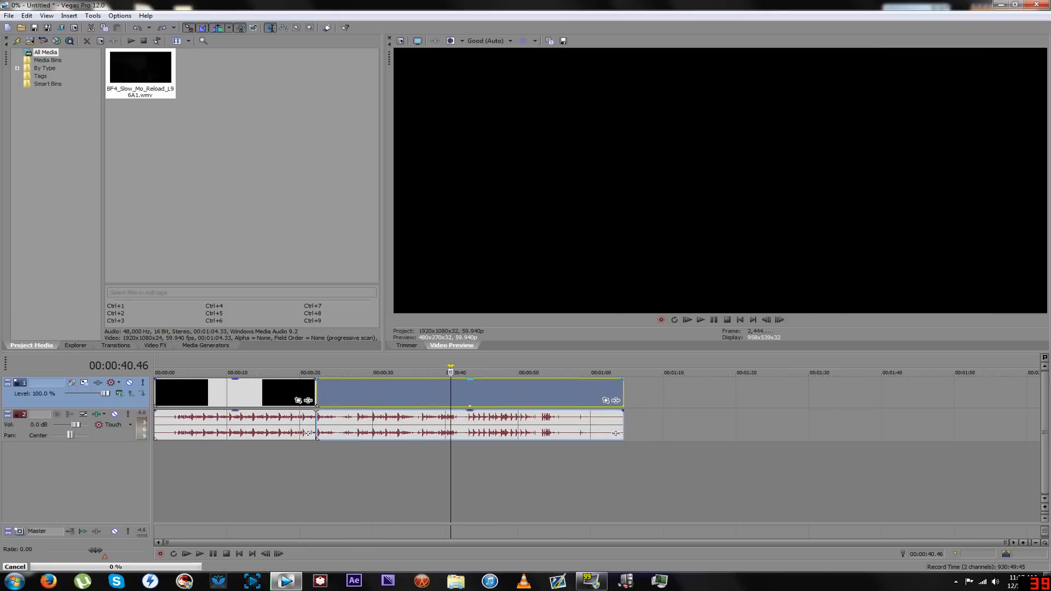
key(ctrl+z)
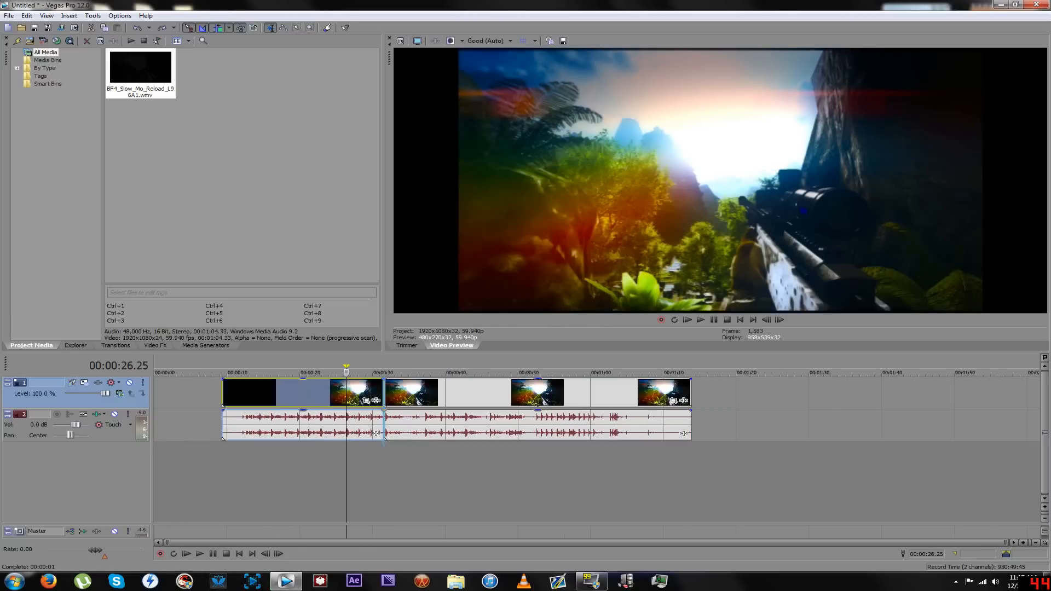
key(ctrl+z)
key(ctrl+z)
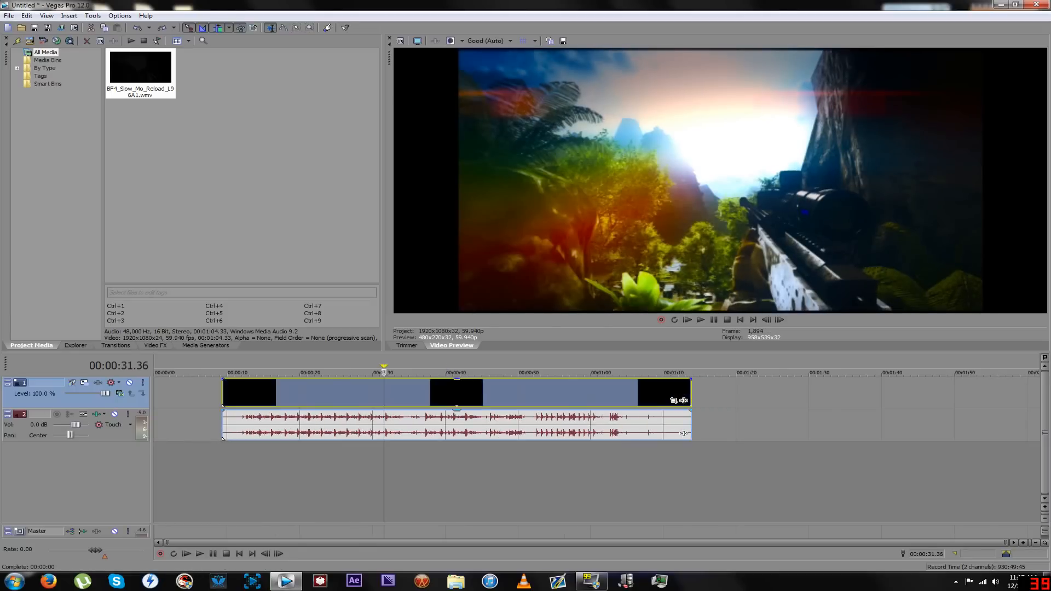
In the video event's properties, disable resample, turn on Reduce interlace flicker and turn off Maintain aspect ratio
right_click(442, 391)
click(460, 384)
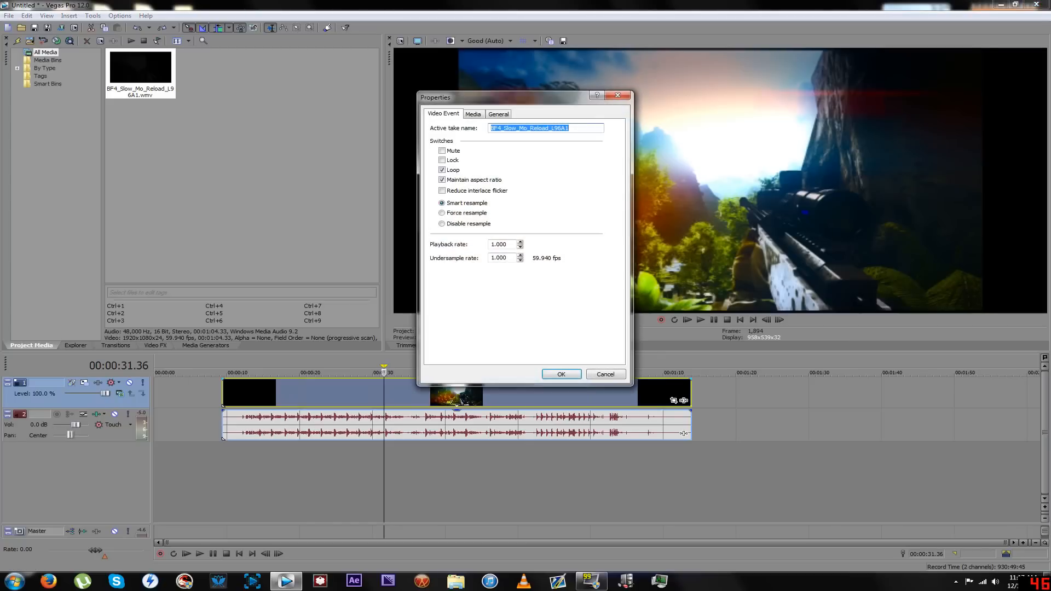
click(442, 224)
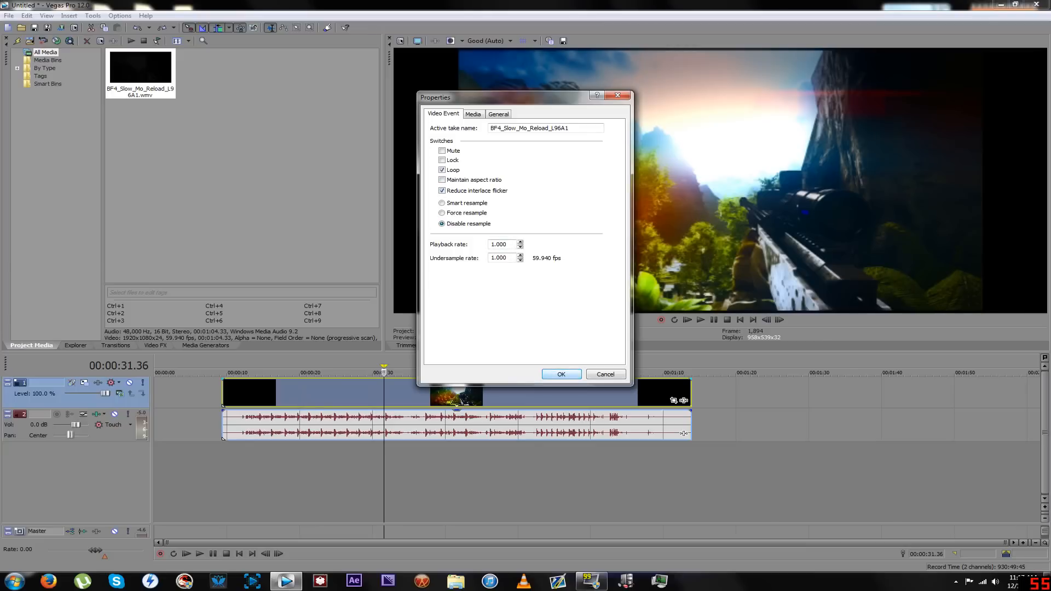
key(Return)
Split the clip at 00:00:31.36, moving the first piece to the timeline's start and the second to about 30 seconds
key(s)
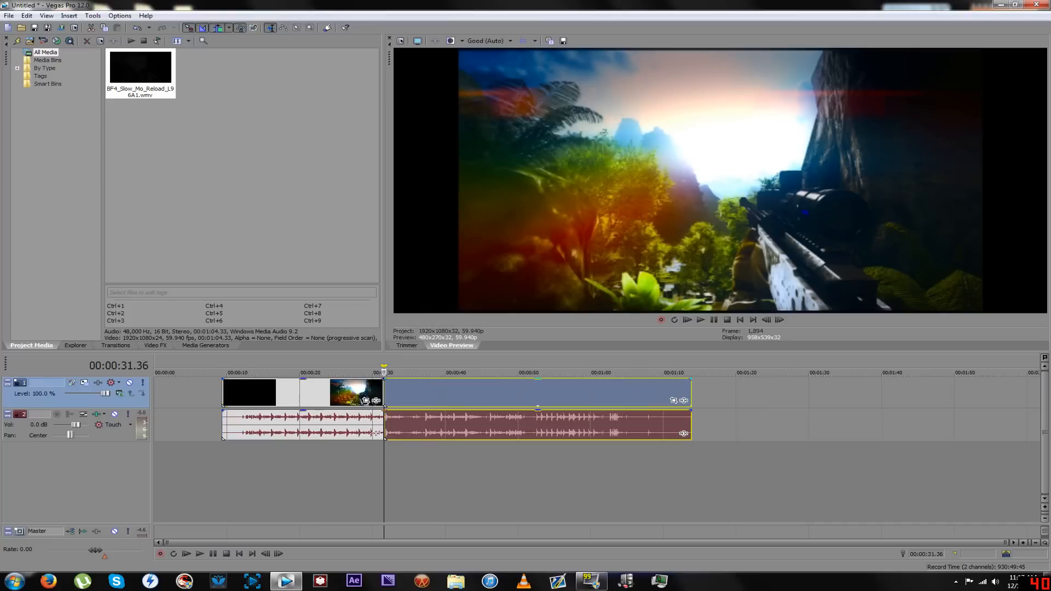
drag(307, 393, 238, 393)
drag(355, 393, 413, 393)
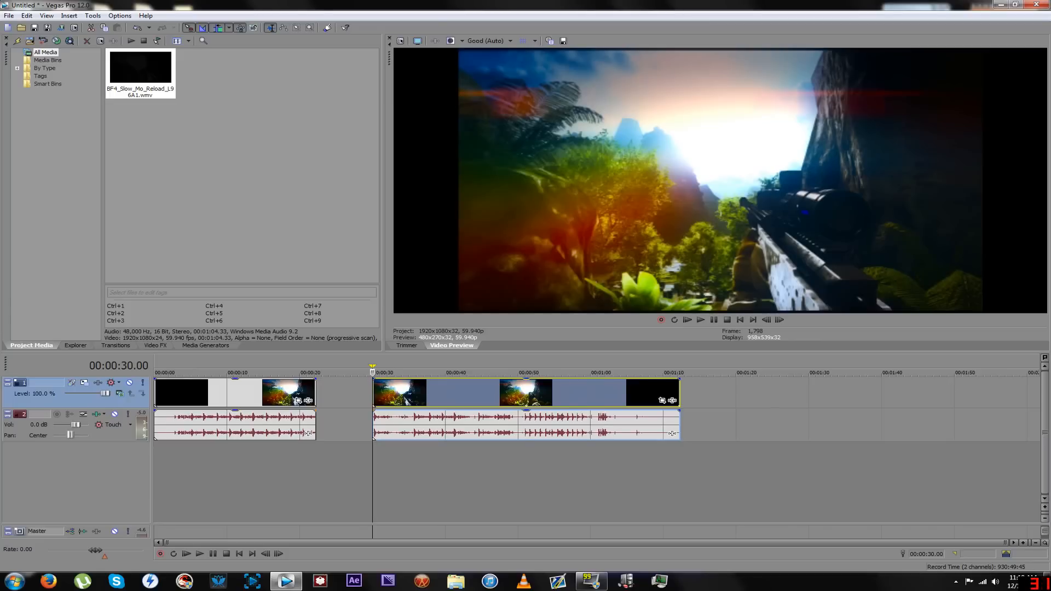
Set the video preview quality to Best (Auto) and briefly play the second piece from 00:00:31.32
click(384, 394)
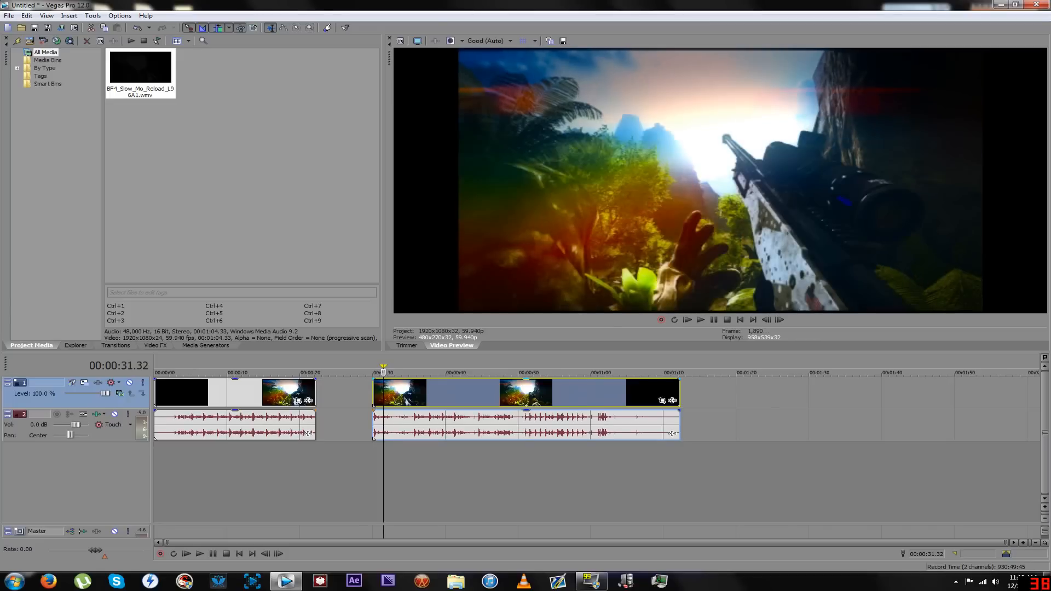
scroll(384, 393, up, 3)
scroll(383, 393, down, 3)
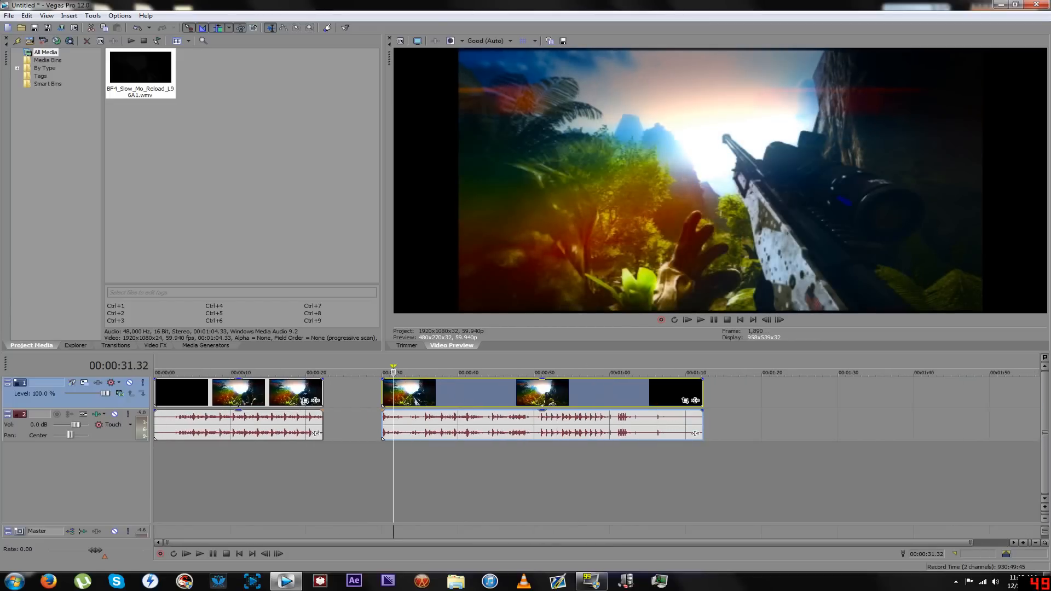
click(510, 40)
mouse_move(495, 82)
click(550, 82)
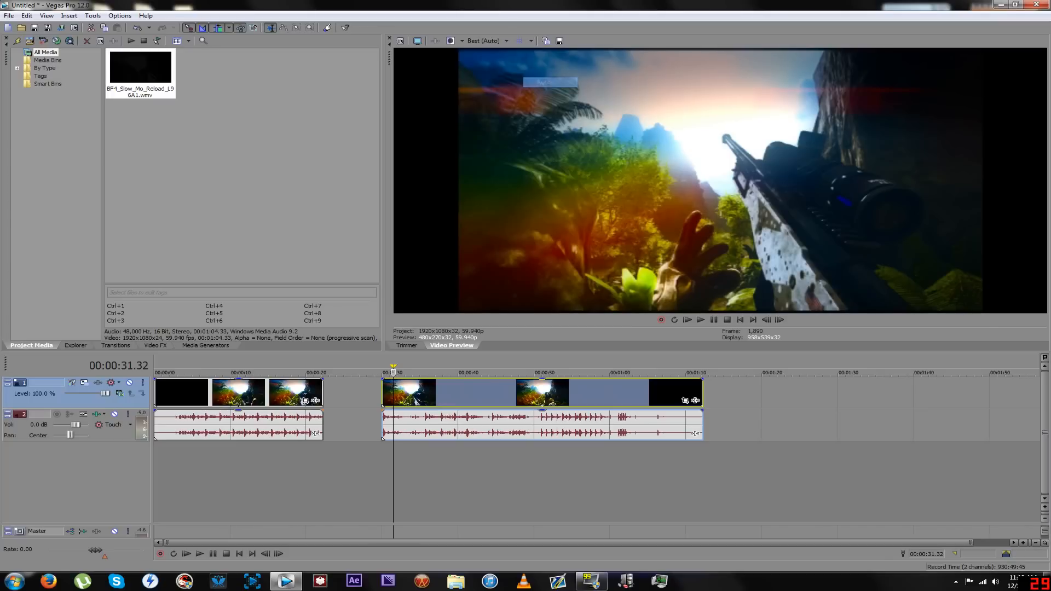
key(space)
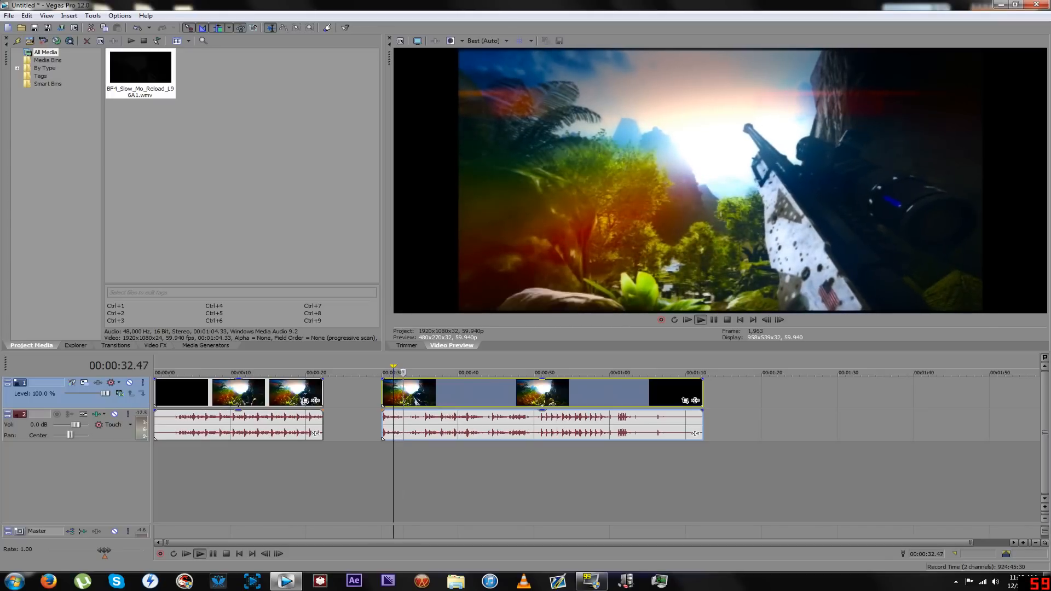
key(space)
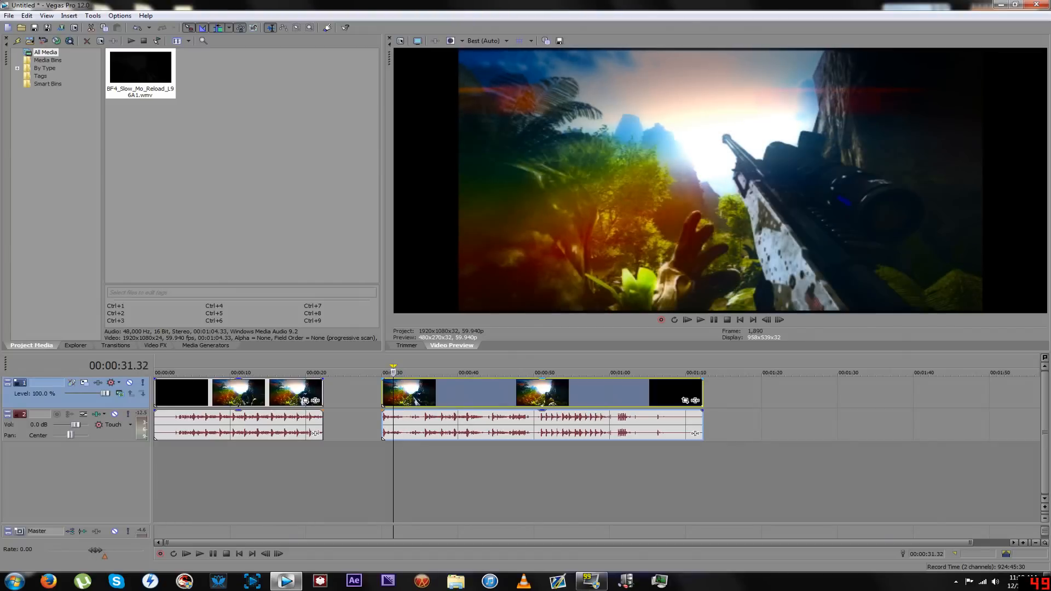
Step frame by frame to 00:00:30.35 in the second piece and split it there
key(Left)
key(Left)
key(Left)
key(Left)
key(Left)
key(Left)
key(Left)
key(Left)
key(Left)
key(Left)
key(Left)
key(Left)
key(Left)
key(Left)
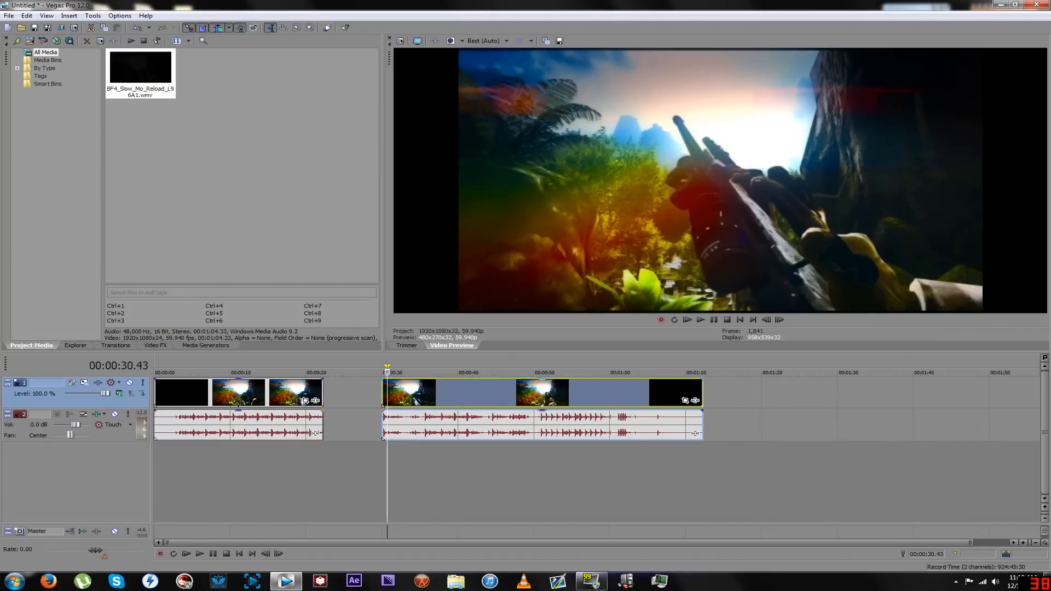
key(Left)
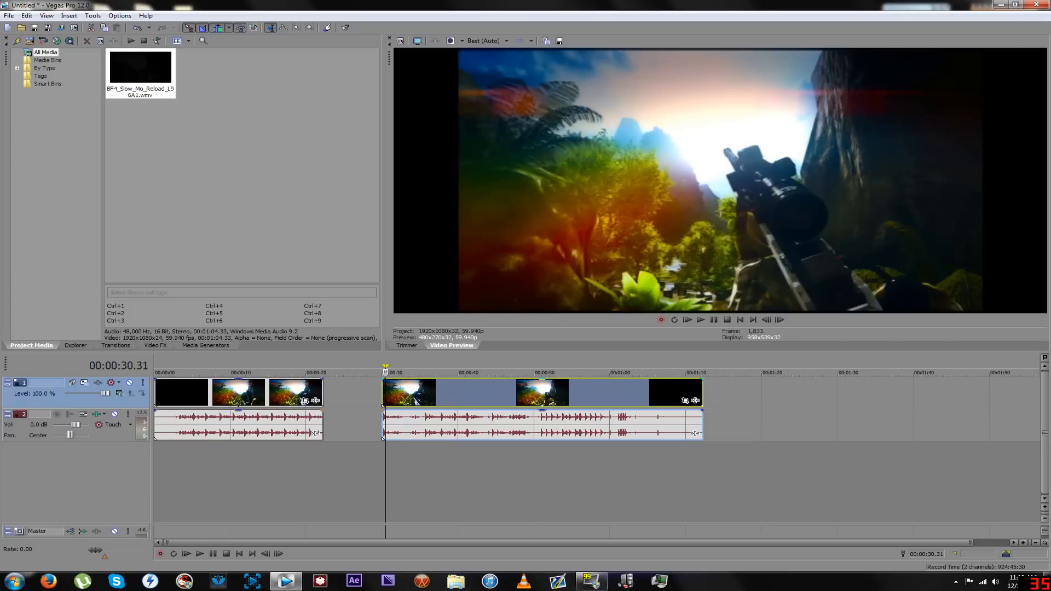
key(Right)
key(Right)
key(Right)
key(Right)
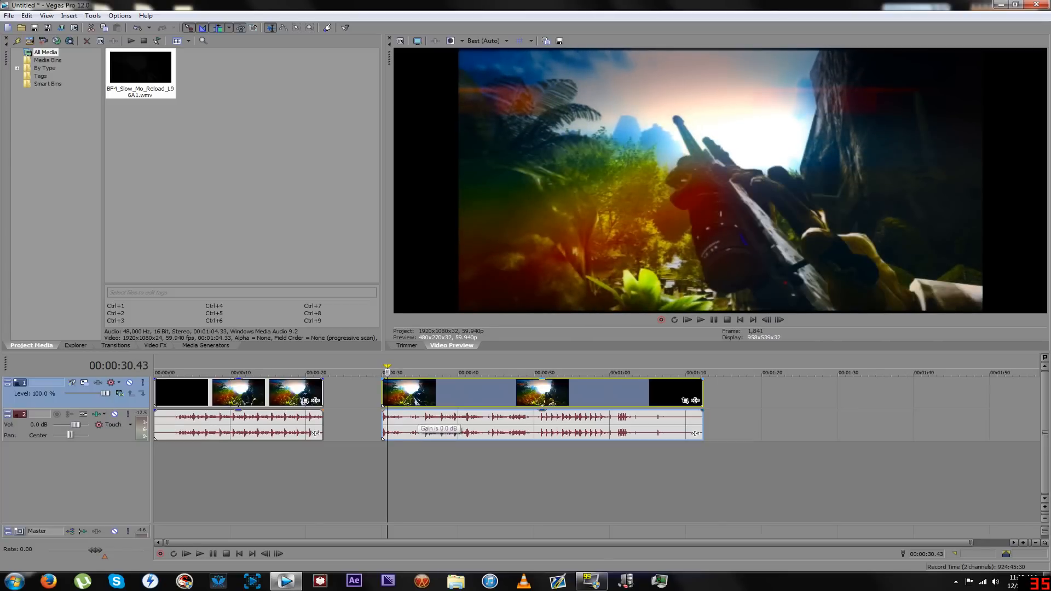
key(Right)
key(Right)
key(Right)
key(Right)
key(Left)
key(Left)
key(Left)
key(Left)
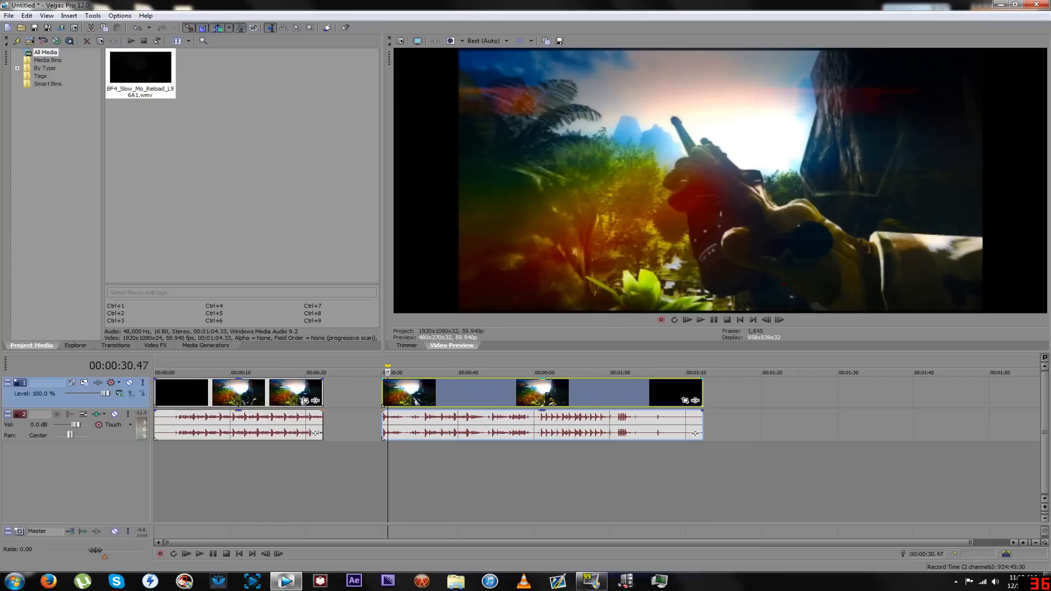
key(Left)
key(Left)
key(Left)
key(Left)
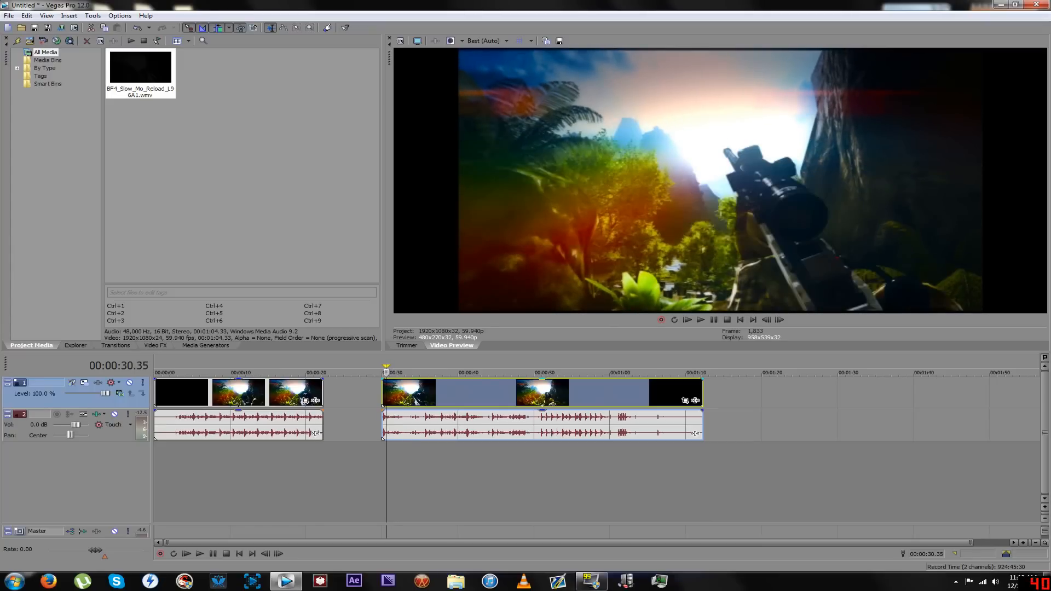
key(s)
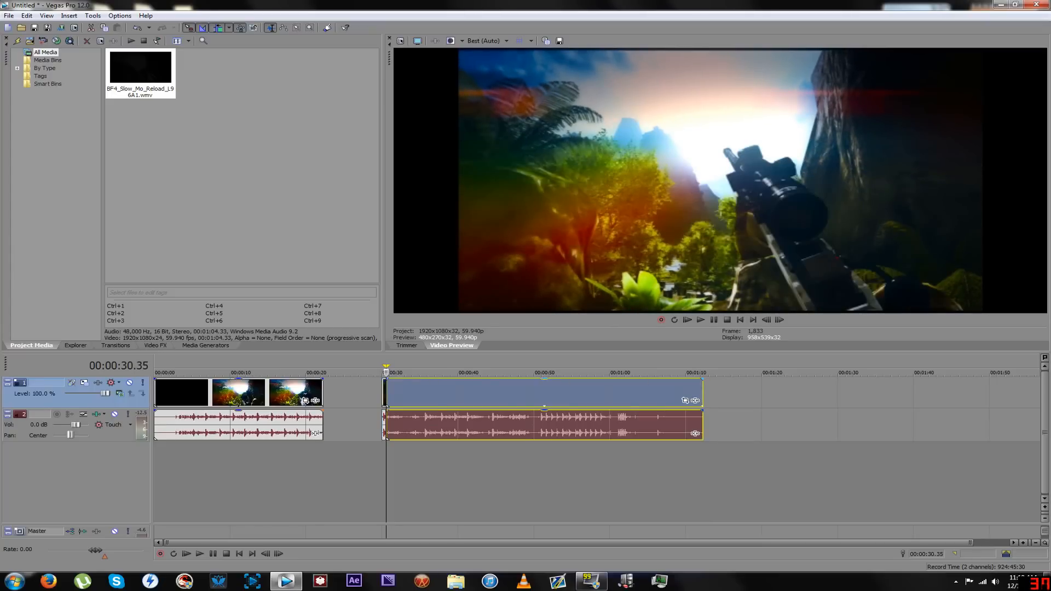
Split the remaining long piece again at 00:00:30.55, isolating a short segment of the reload
key(Up)
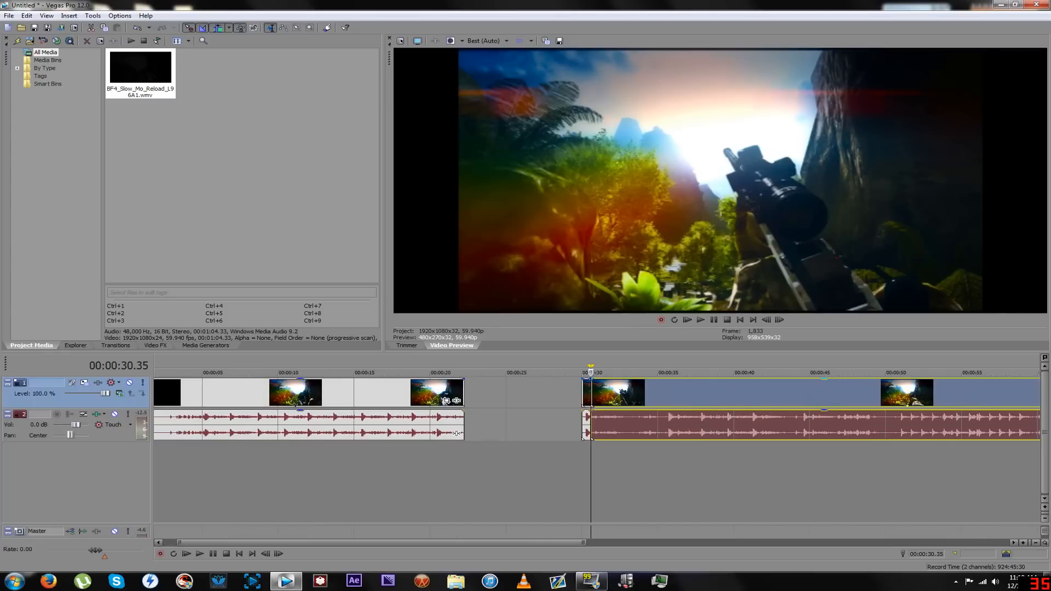
key(Right)
key(Right)
key(Right)
key(Right)
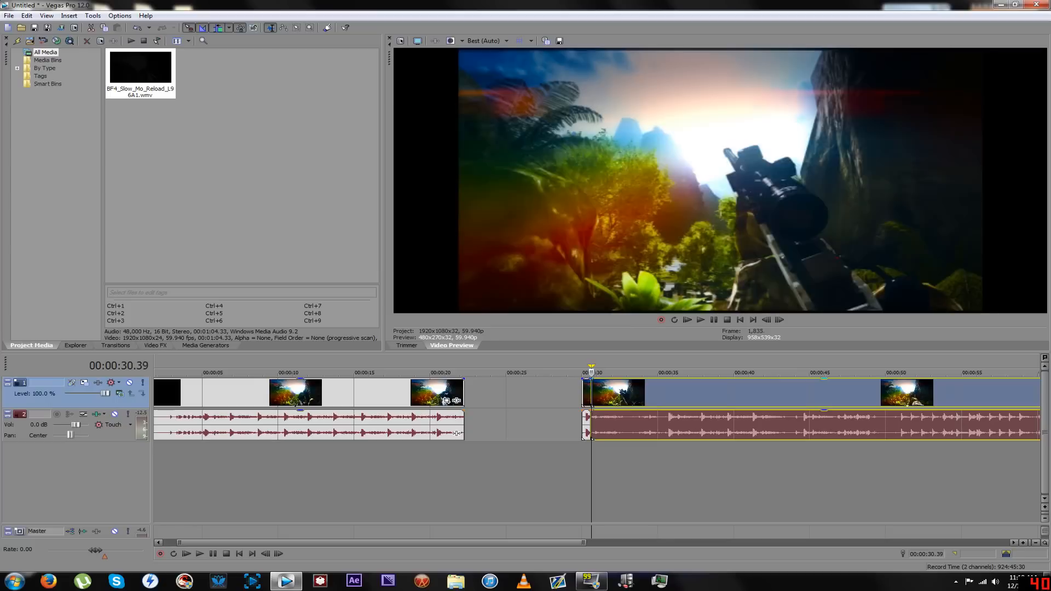
key(Right)
key(Right)
key(Right)
key(Right)
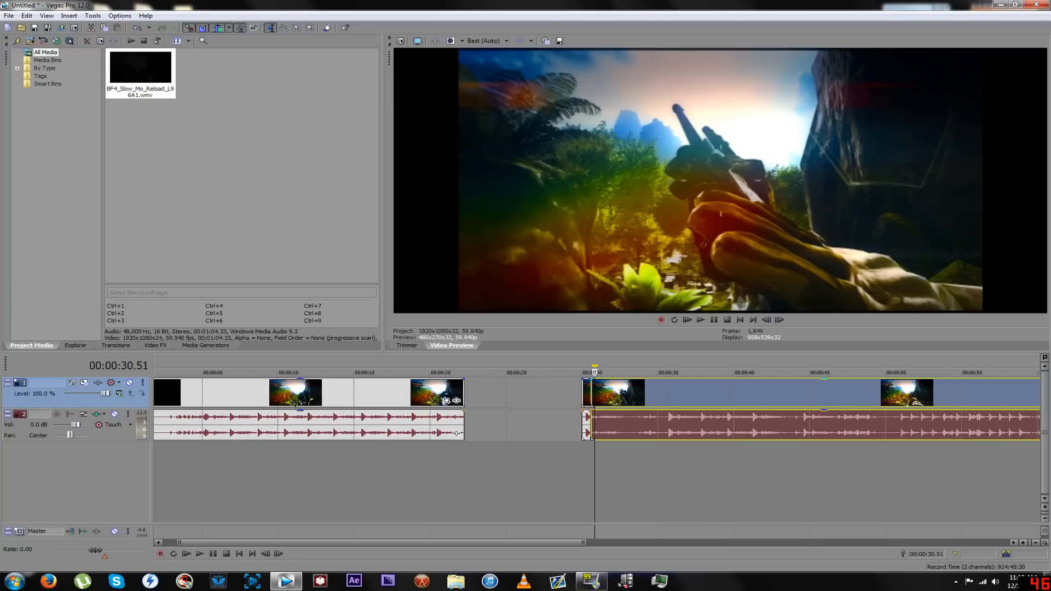
key(Right)
key(Right)
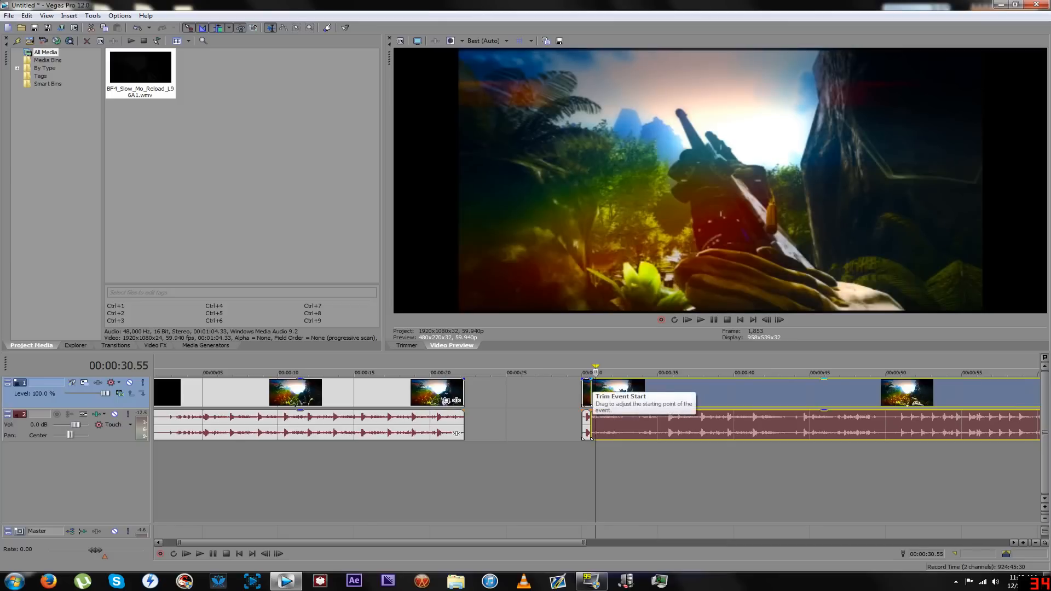
drag(592, 438, 597, 438)
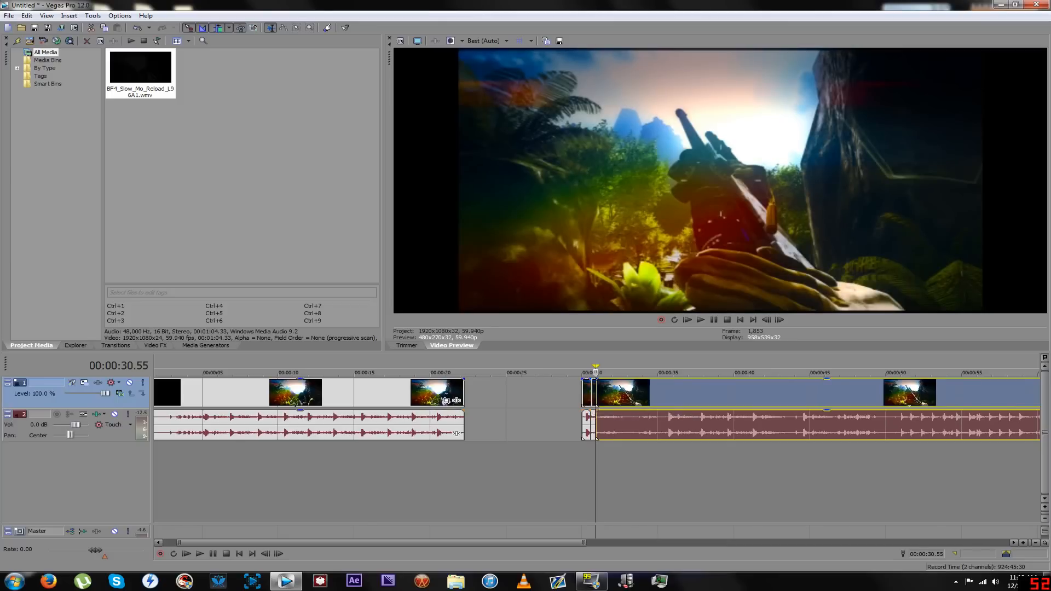
scroll(596, 438, up, 5)
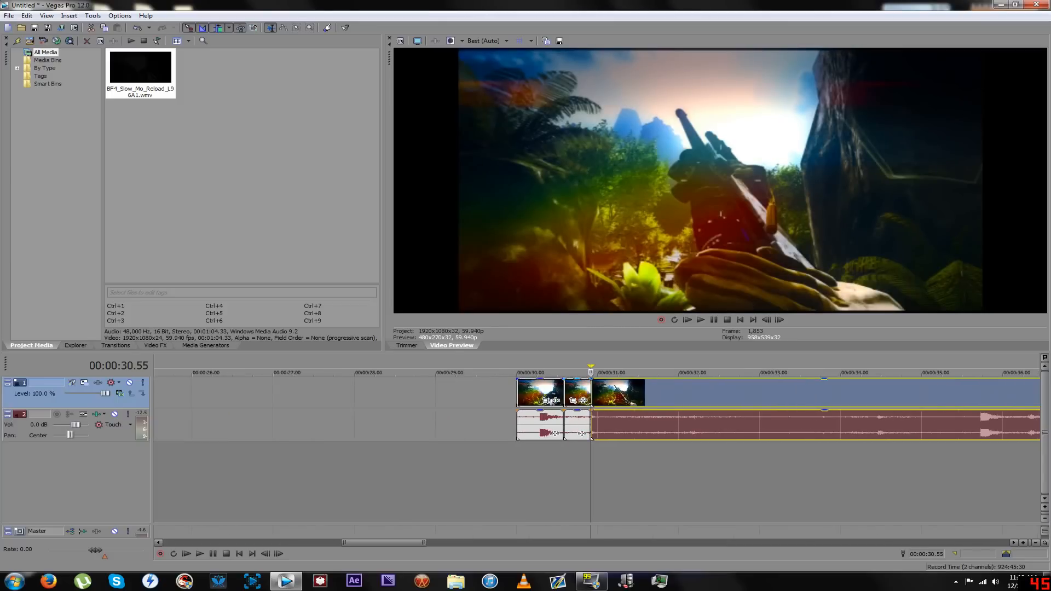
Slow down the short segment between the two splits by stretching its end to about 00:00:31.24, and play it back
click(578, 427)
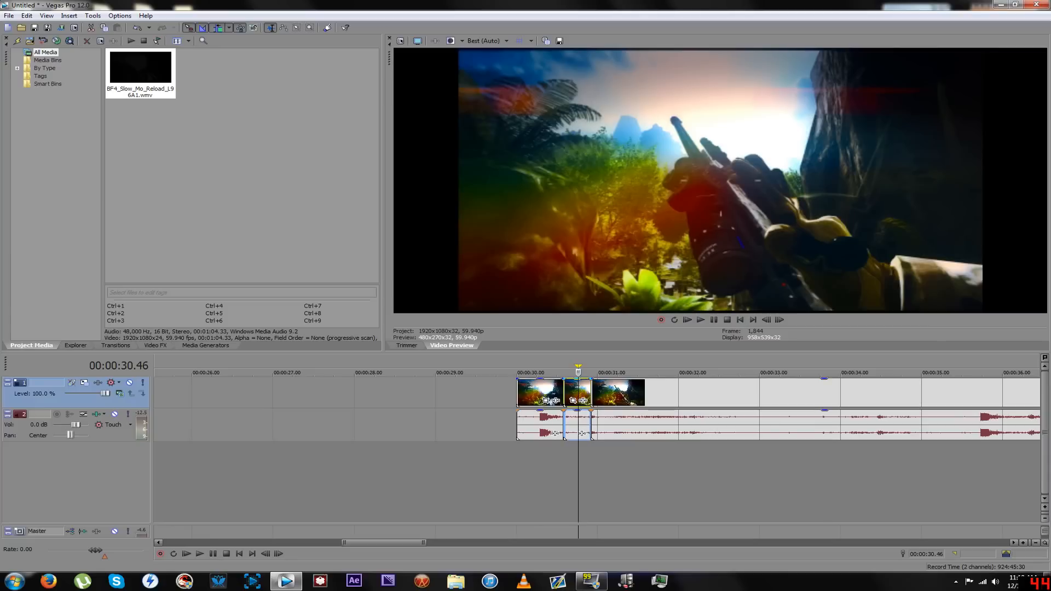
drag(591, 389, 630, 390)
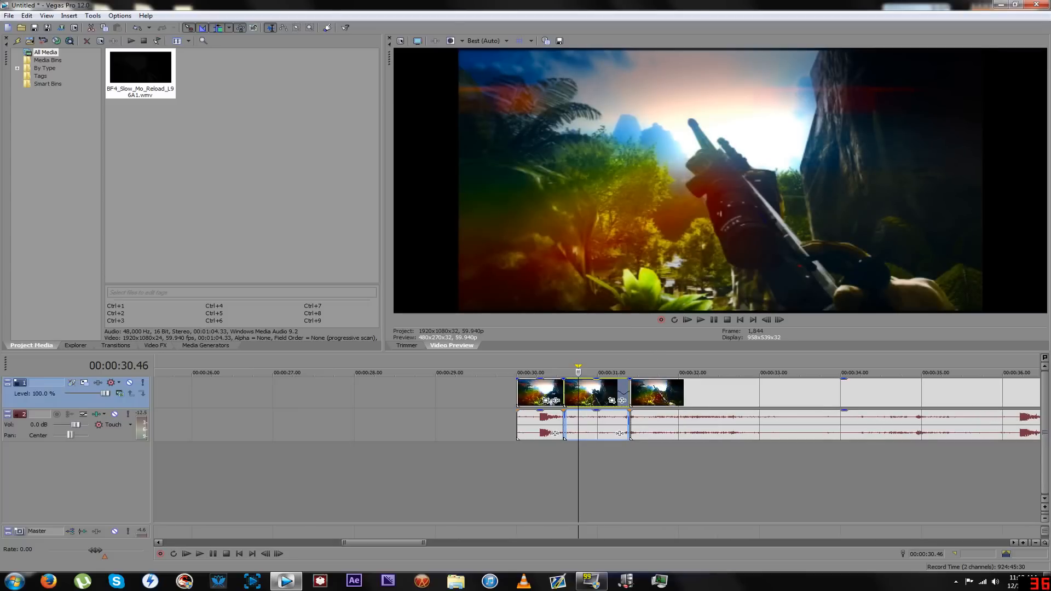
click(546, 475)
key(space)
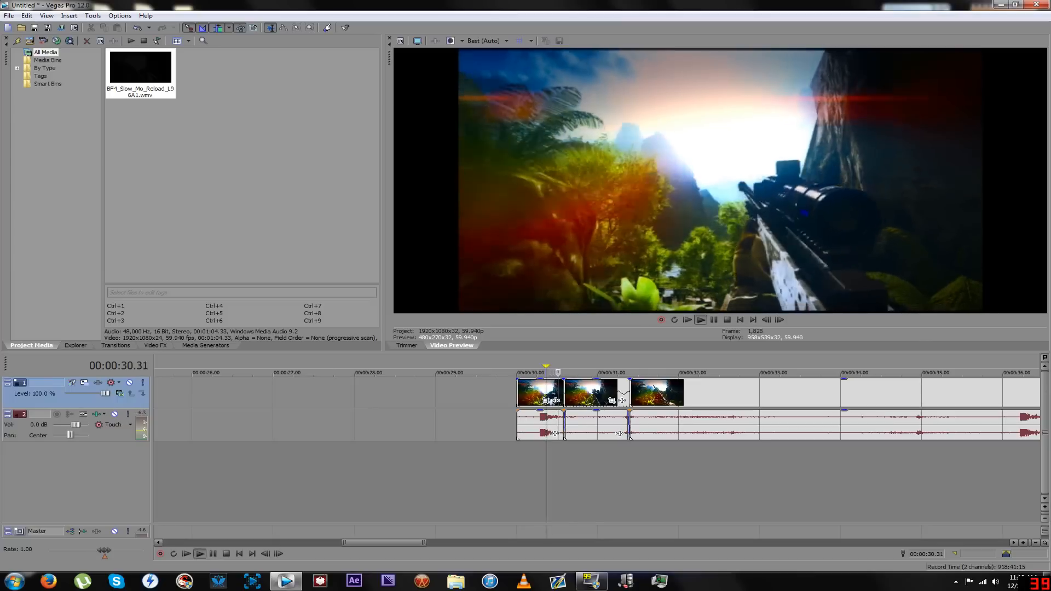
key(space)
click(597, 393)
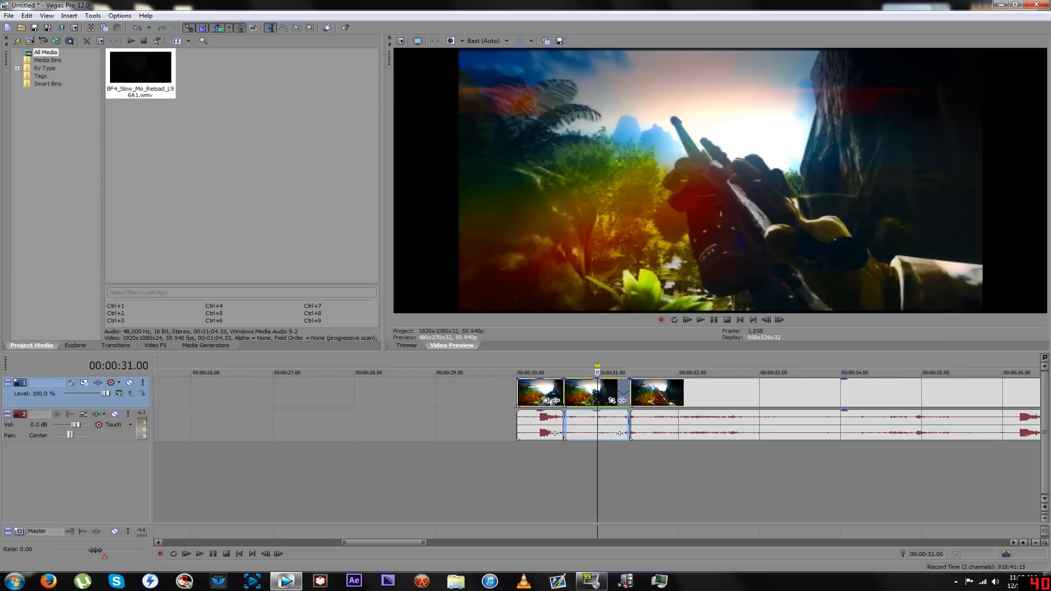
click(572, 425)
key(space)
key(space)
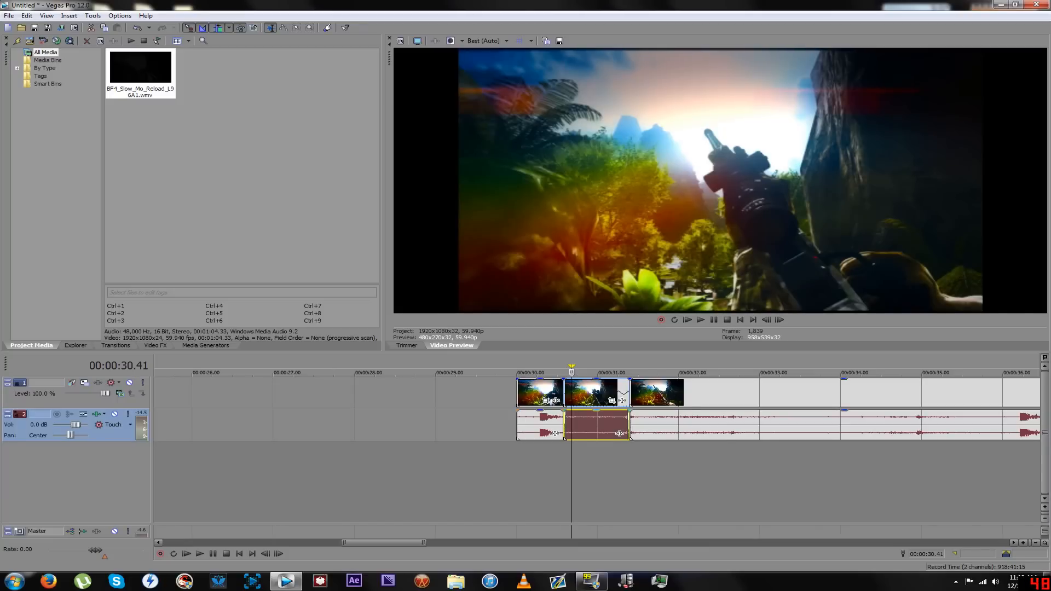
Split the long last piece at 00:00:31.29 and stretch the new short segment's end to about 00:00:31.34
click(597, 392)
click(632, 392)
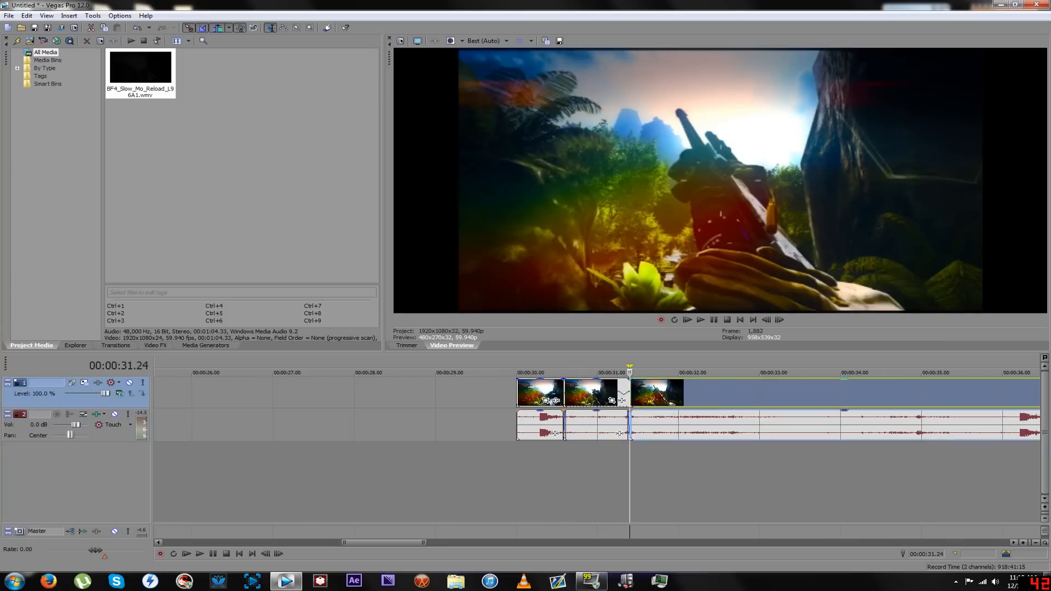
key(Right)
key(Right)
key(Right)
key(Right)
key(Right)
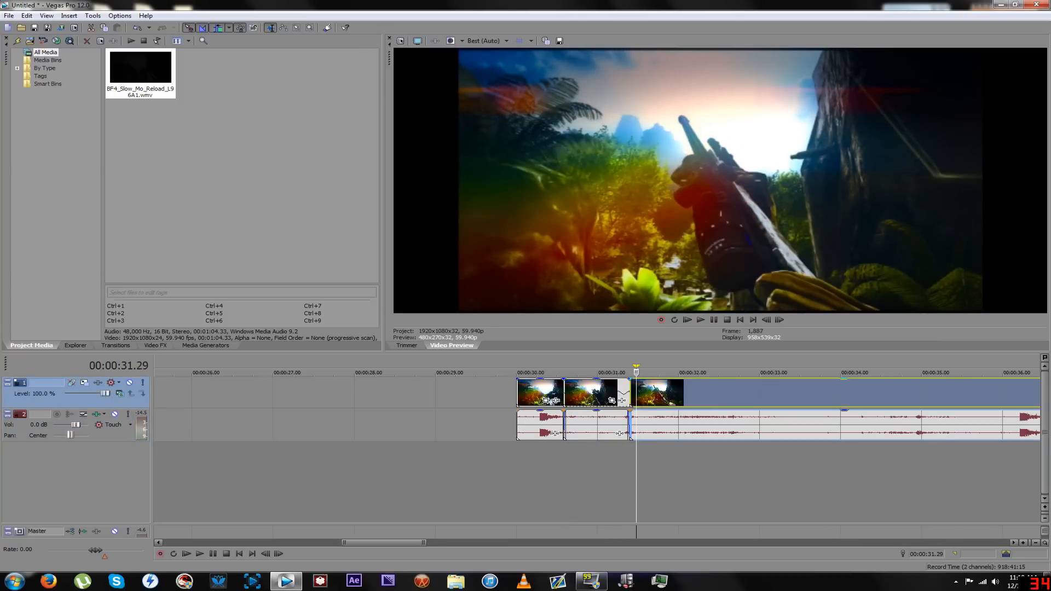
key(s)
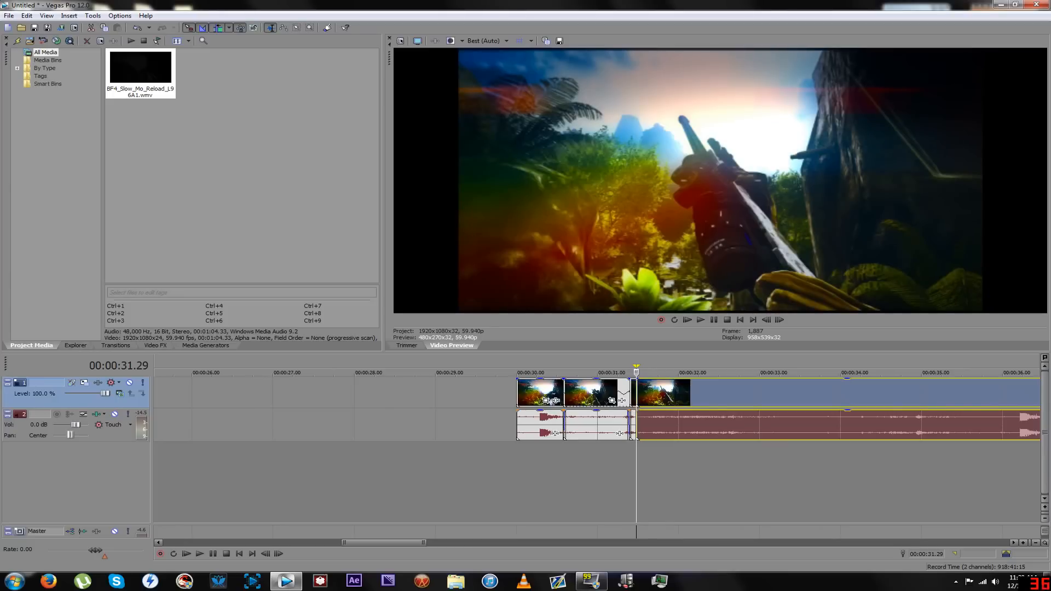
drag(636, 394, 643, 393)
Step forward frame by frame in the long last piece and split it at 00:00:31.51
click(650, 394)
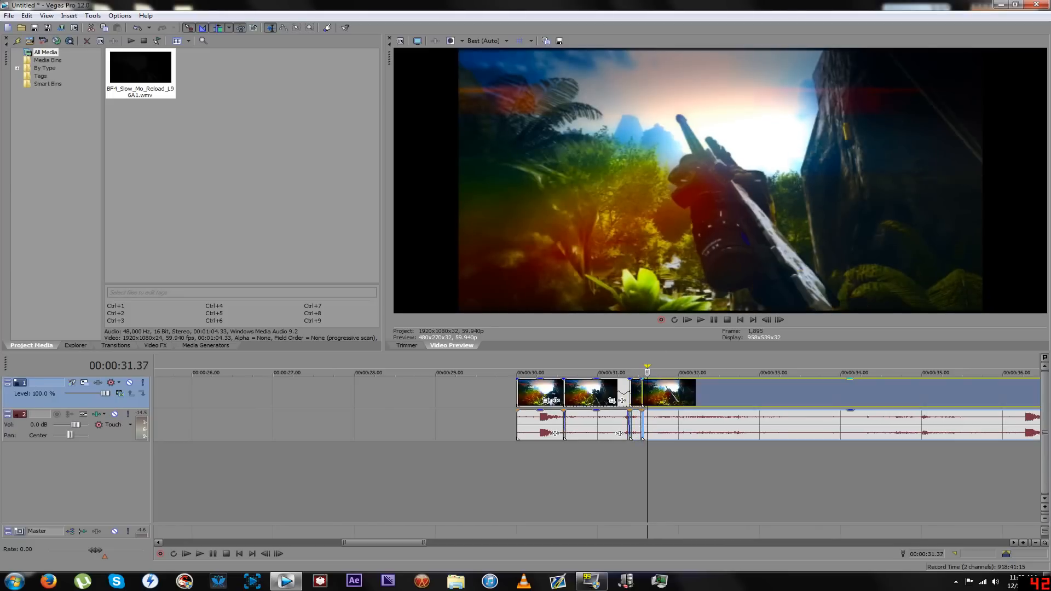
key(Right)
key(Right)
key(Right)
key(Right)
key(Right)
key(Right)
key(Right)
key(Right)
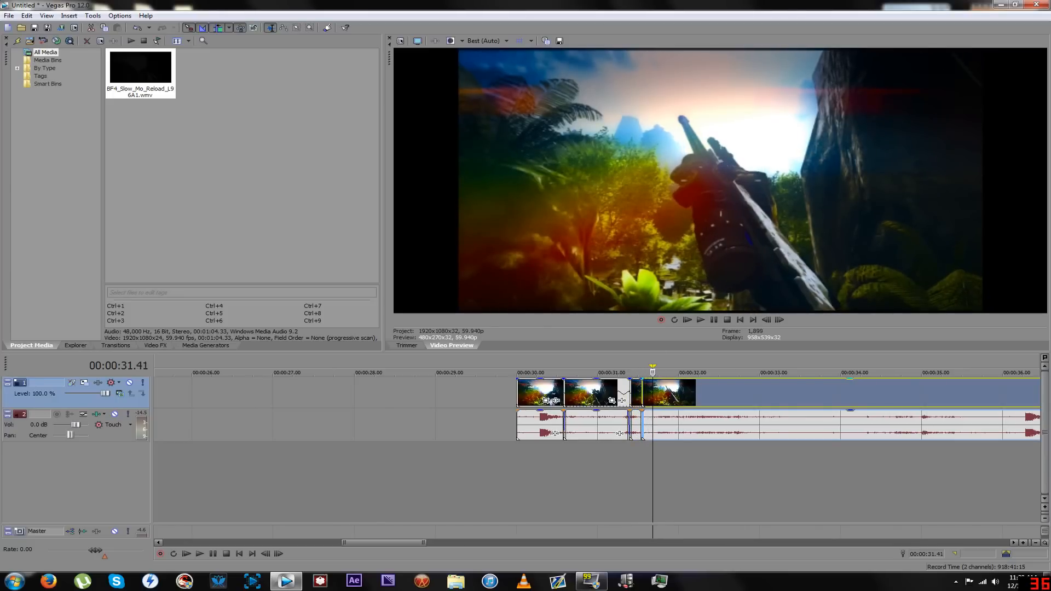
key(Right)
key(Right)
key(Right)
key(Right)
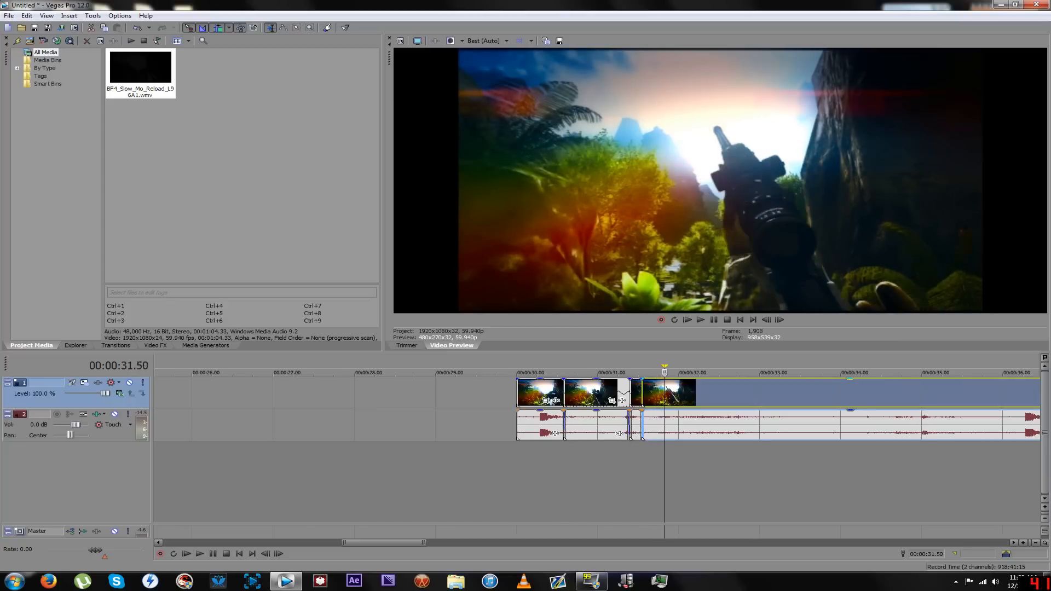
key(s)
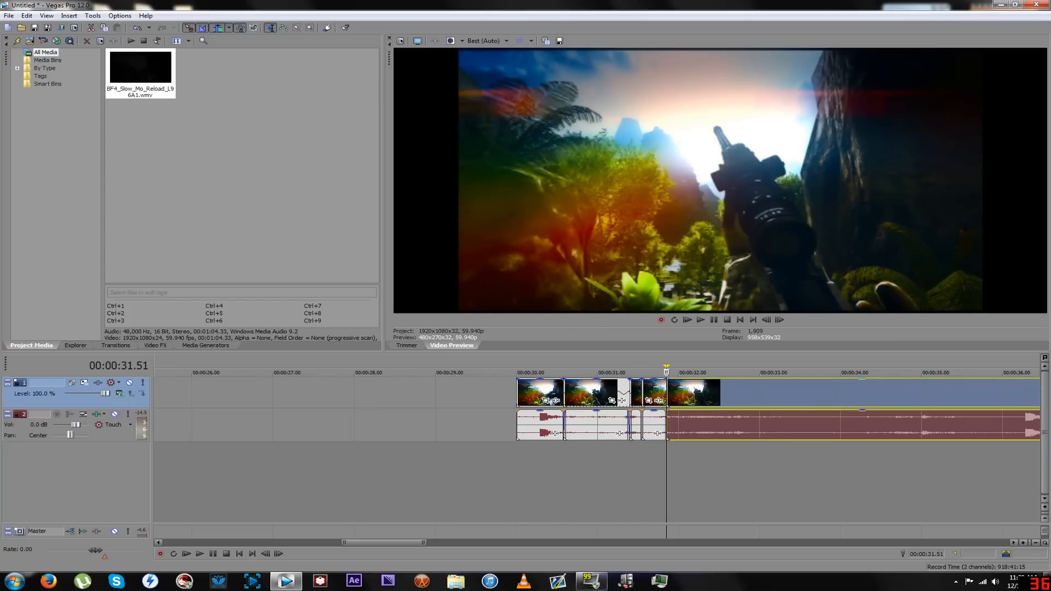
Slow down the segment before the 00:00:31.51 split by stretching its end to about 00:00:32.40, and review its playback
drag(666, 392, 712, 392)
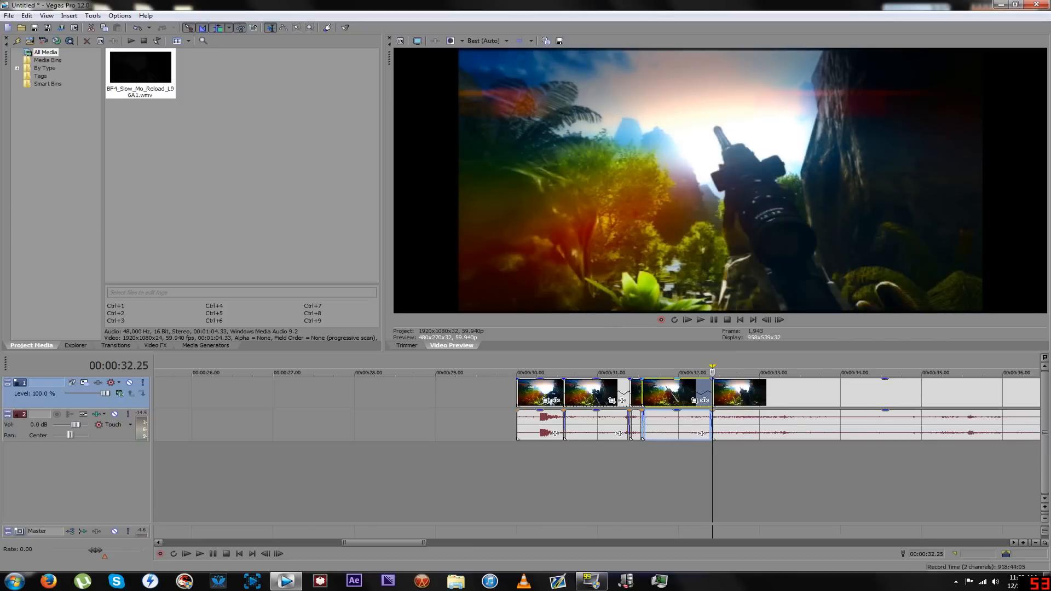
click(669, 393)
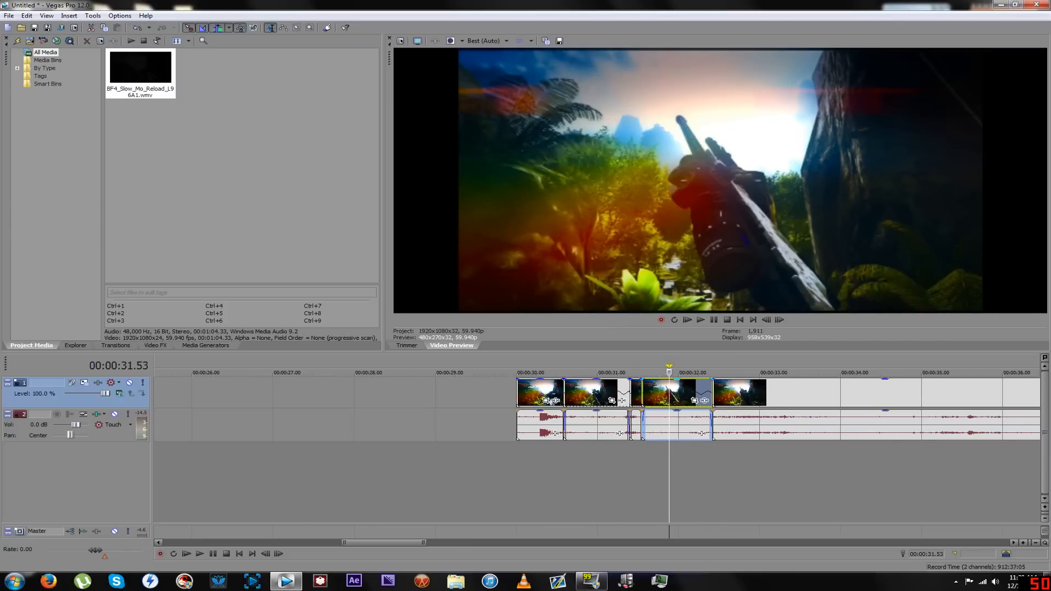
click(650, 393)
key(space)
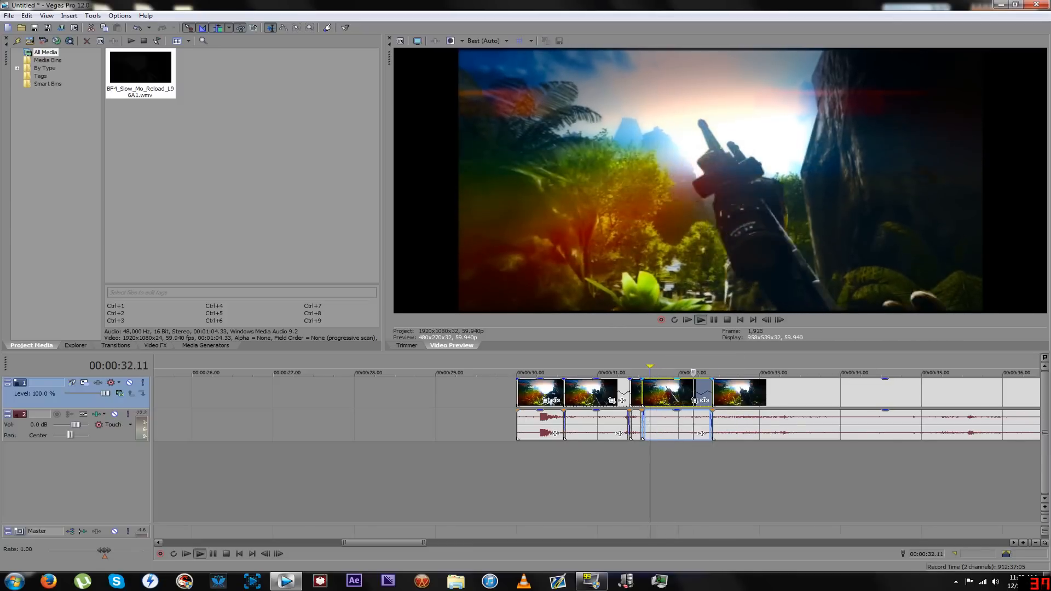
key(space)
mouse_move(713, 393)
mouse_down()
mouse_move(758, 392)
mouse_move(732, 393)
mouse_up()
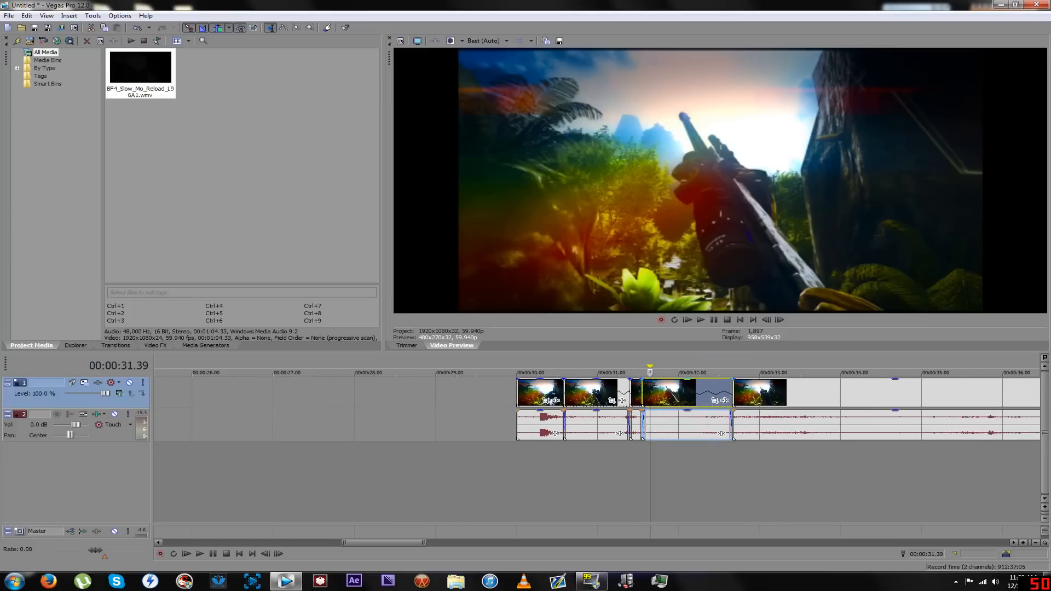
key(space)
key(space)
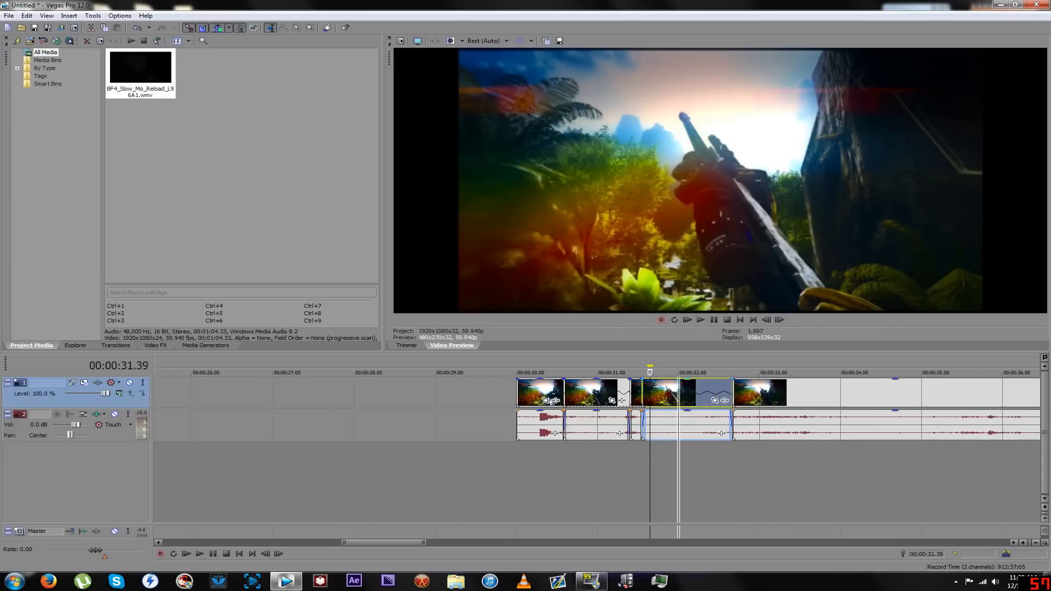
click(679, 392)
click(662, 392)
right_click(714, 393)
click(695, 392)
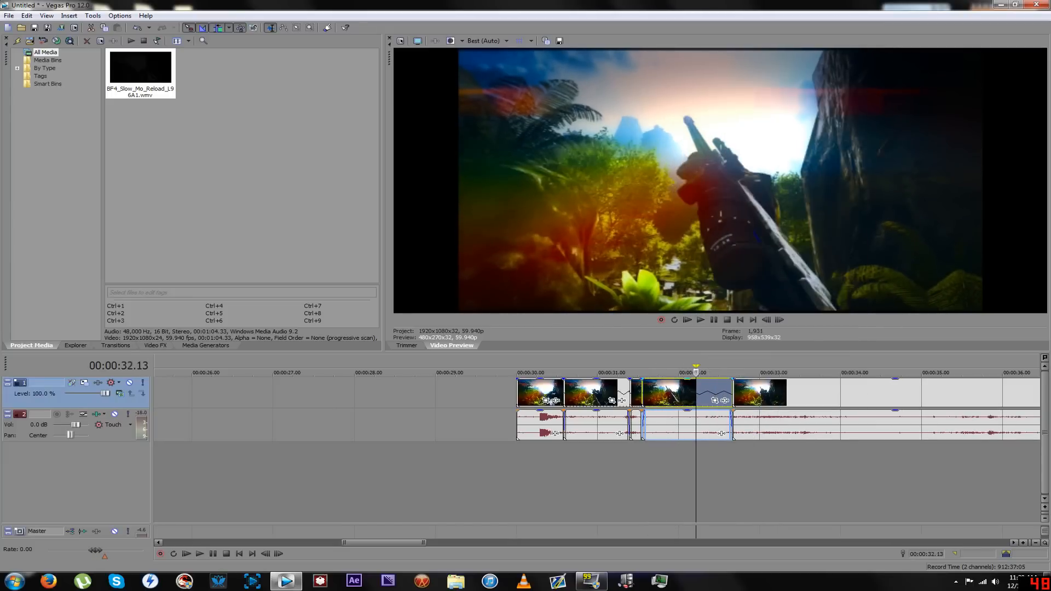
Insert a velocity envelope on the stretched video segment just before the long last piece
right_click(680, 392)
mouse_move(816, 294)
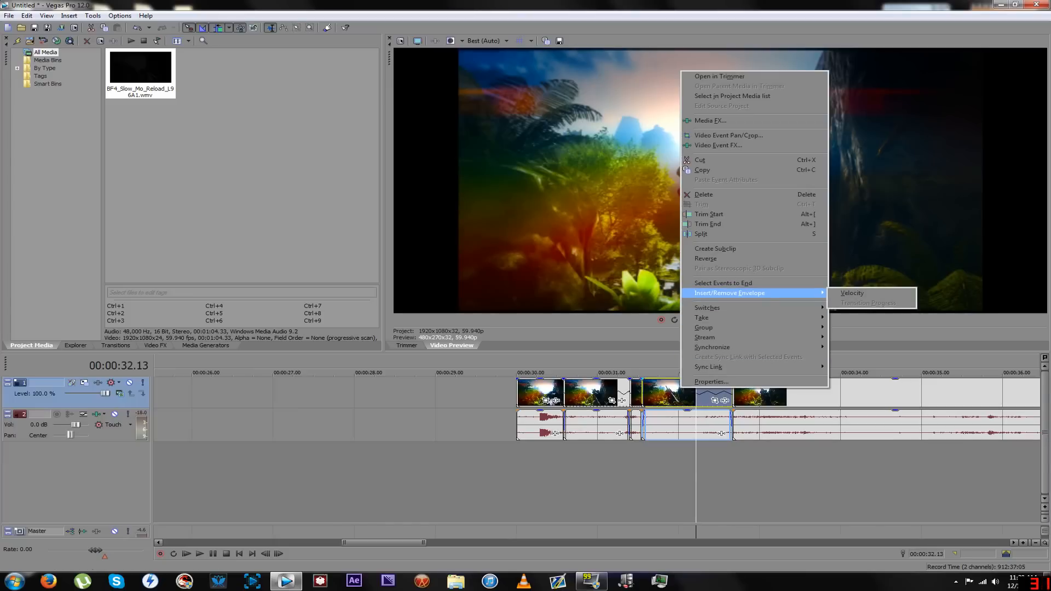
click(852, 293)
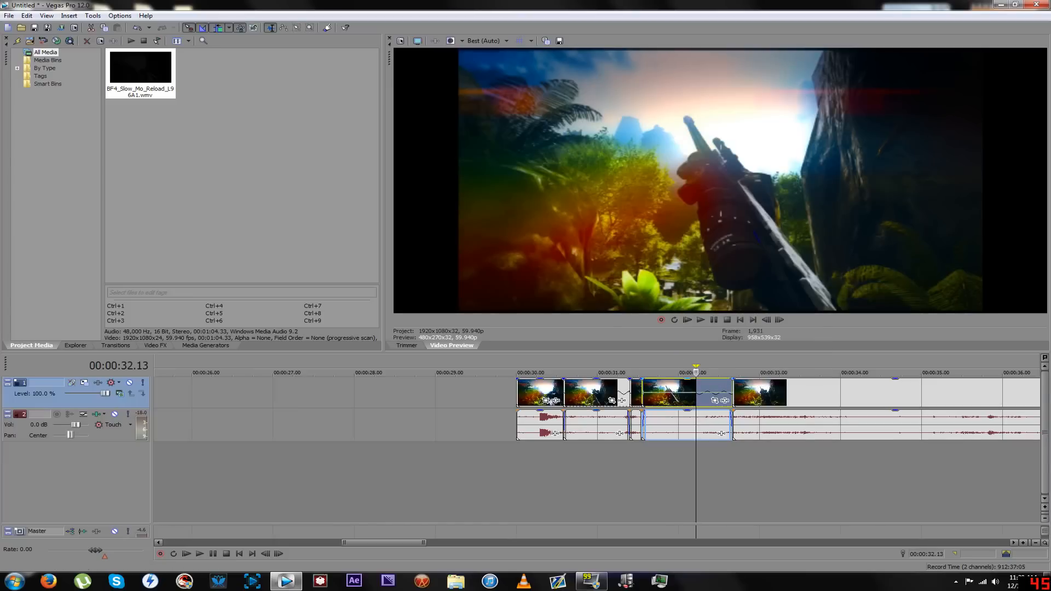
Add two velocity points around 00:00:31.47 near the segment's start and lower the envelope slightly at the second one
click(665, 400)
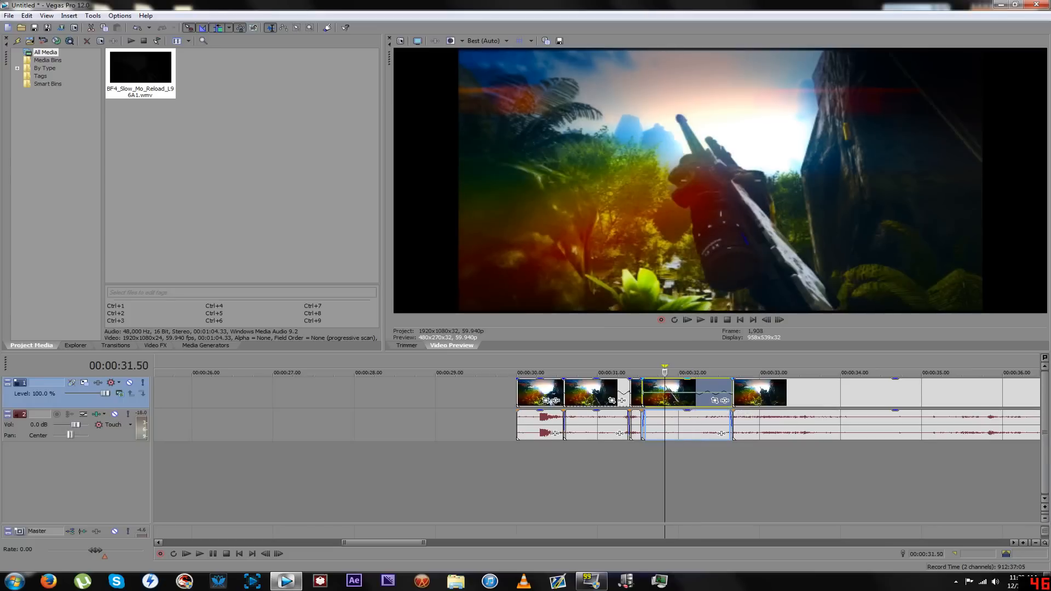
key(Left)
key(Left)
key(Left)
key(Left)
key(Left)
key(Right)
key(Right)
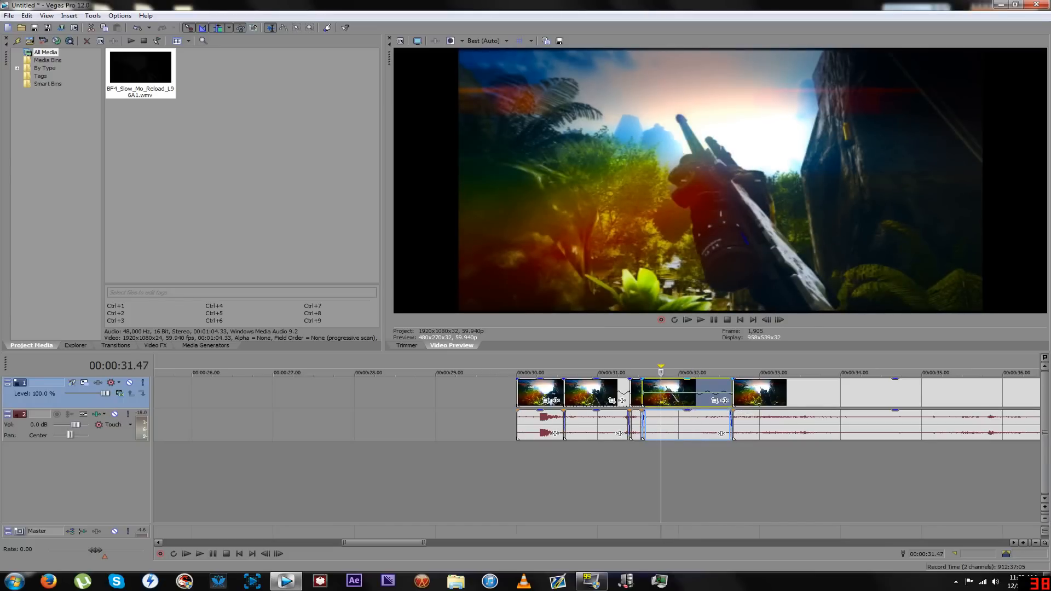
right_click(653, 392)
click(681, 398)
right_click(661, 393)
click(687, 399)
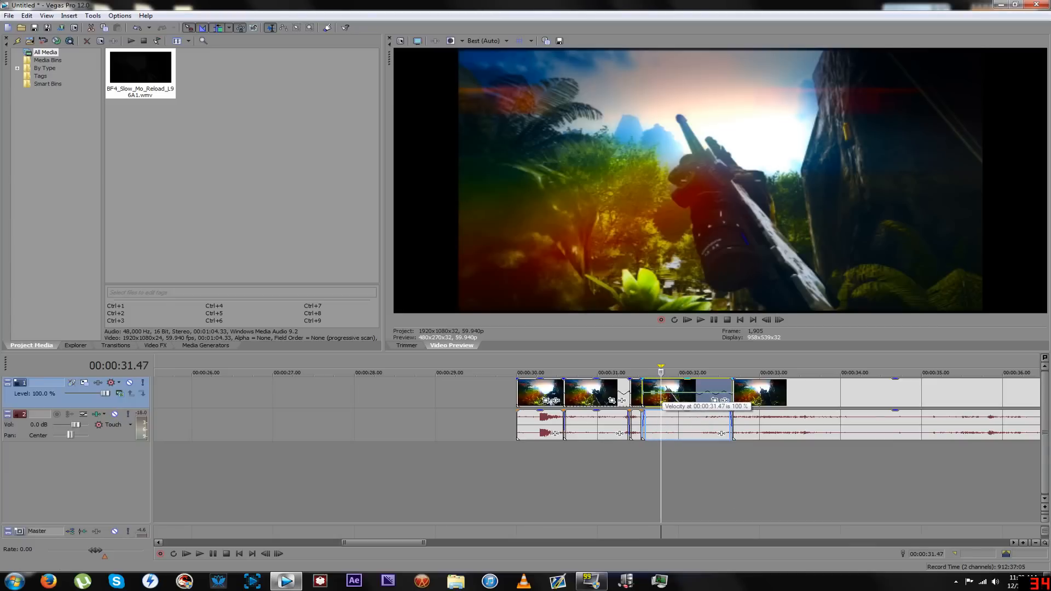
drag(661, 392, 660, 395)
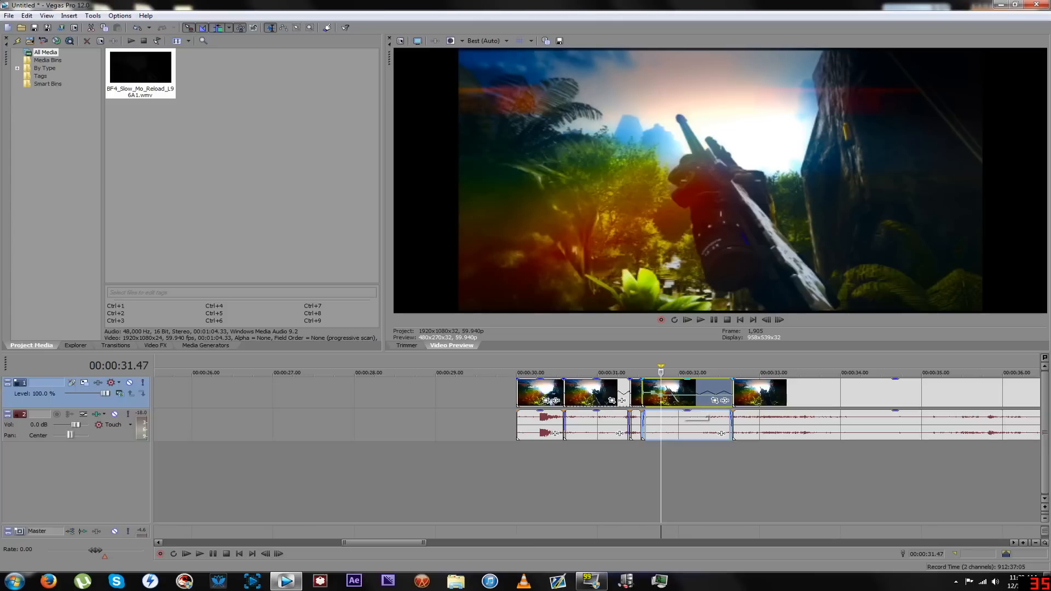
click(637, 394)
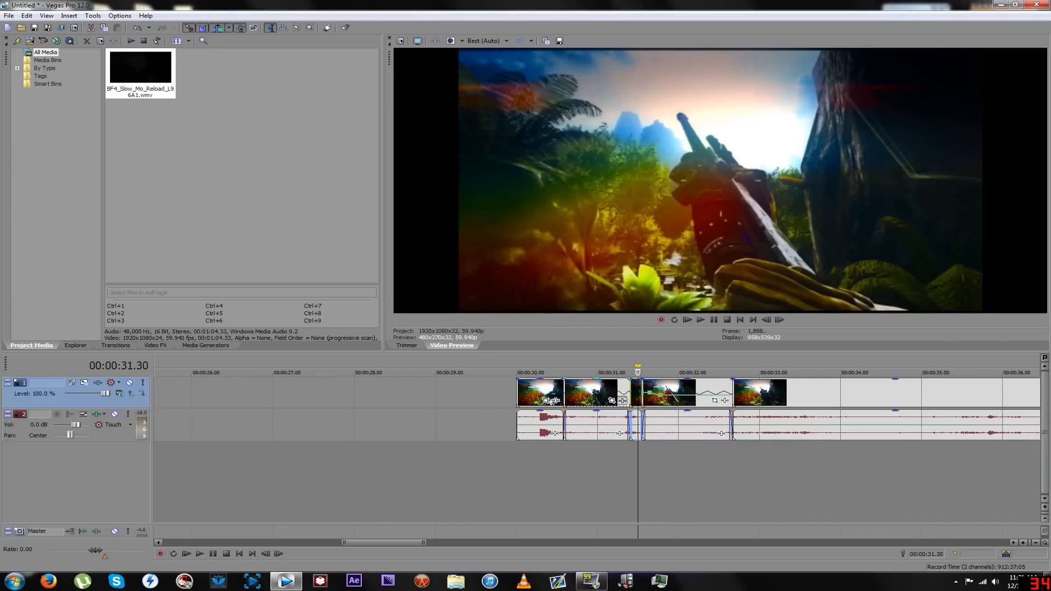
click(622, 401)
click(859, 117)
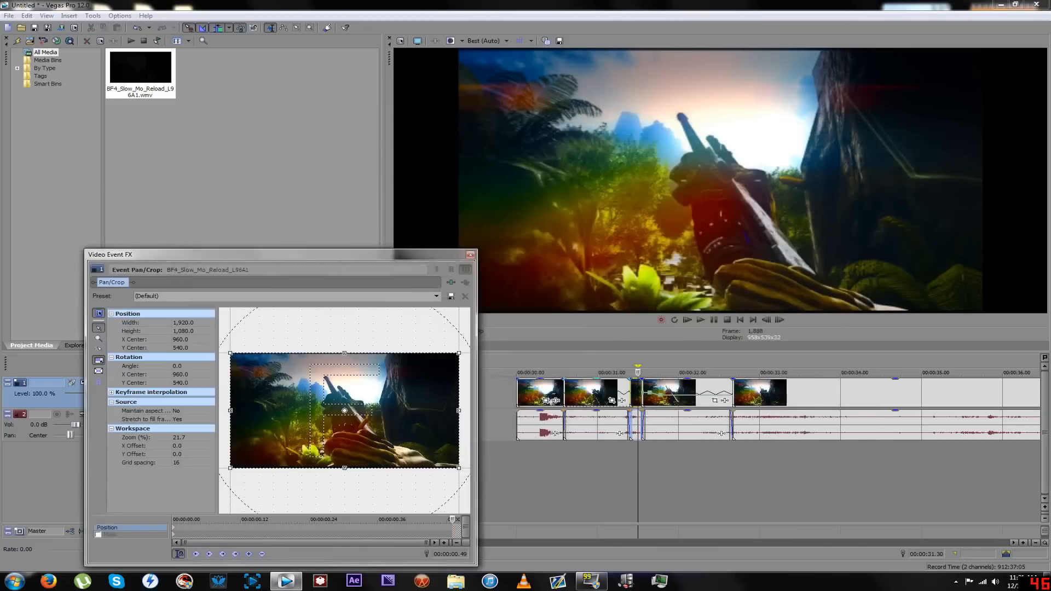
click(471, 254)
Play the edited sequence back from about 00:00:30
click(520, 474)
key(space)
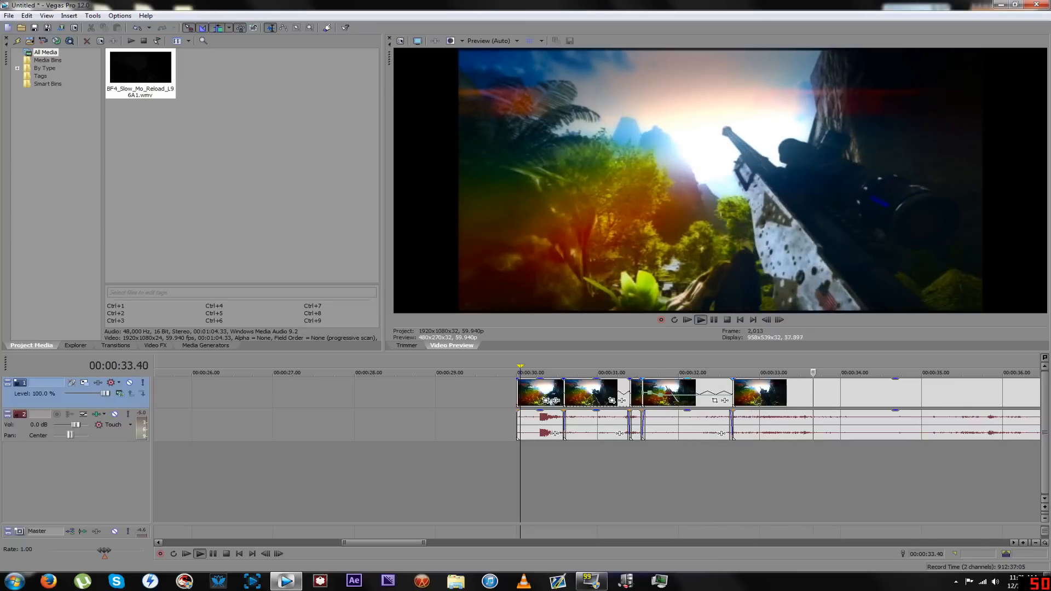
key(space)
Stretch the end of the segment with the velocity envelope to about 00:00:32.48
click(715, 391)
click(687, 391)
ctrl+drag(733, 393, 743, 393)
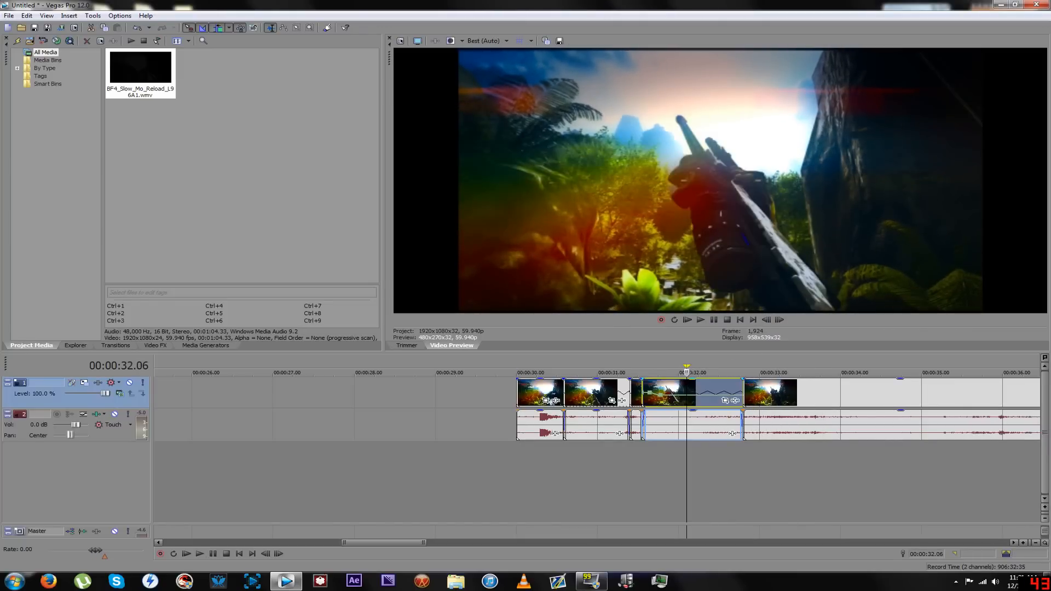
Check the frames around the segment's end one by one and stretch that end further to about 00:00:32.55
click(745, 393)
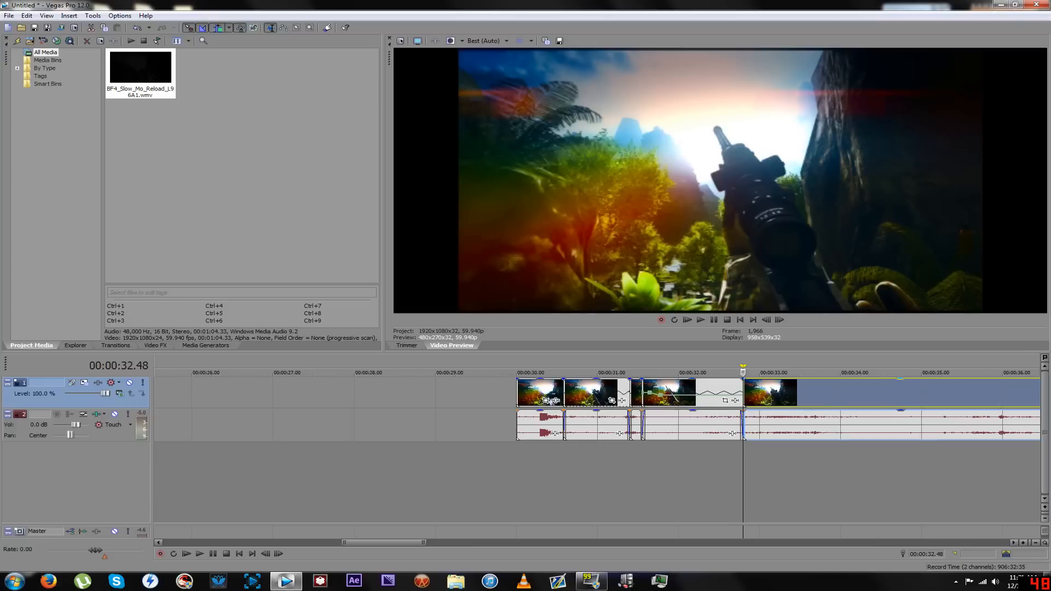
click(748, 390)
key(Left)
key(Left)
key(Left)
key(Left)
key(Right)
key(Left)
key(Left)
key(Right)
drag(742, 394, 742, 394)
key(Right)
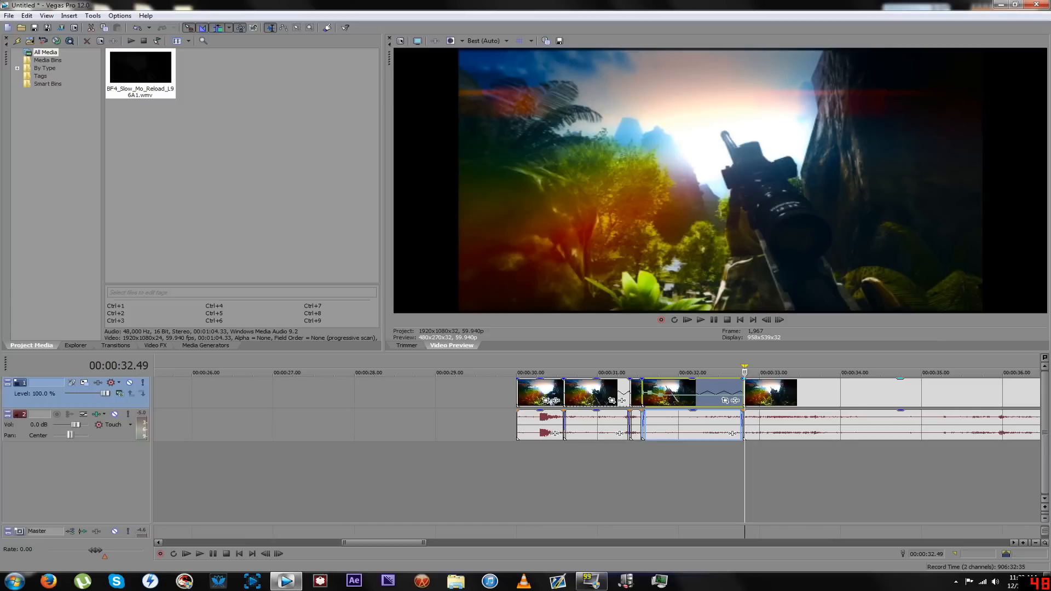
key(Left)
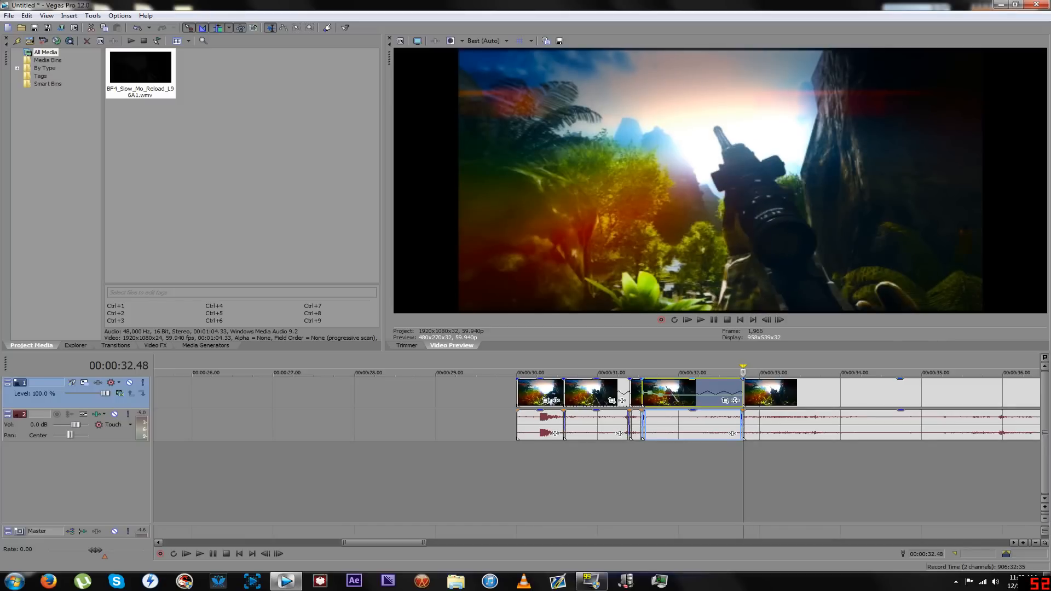
drag(743, 393, 753, 394)
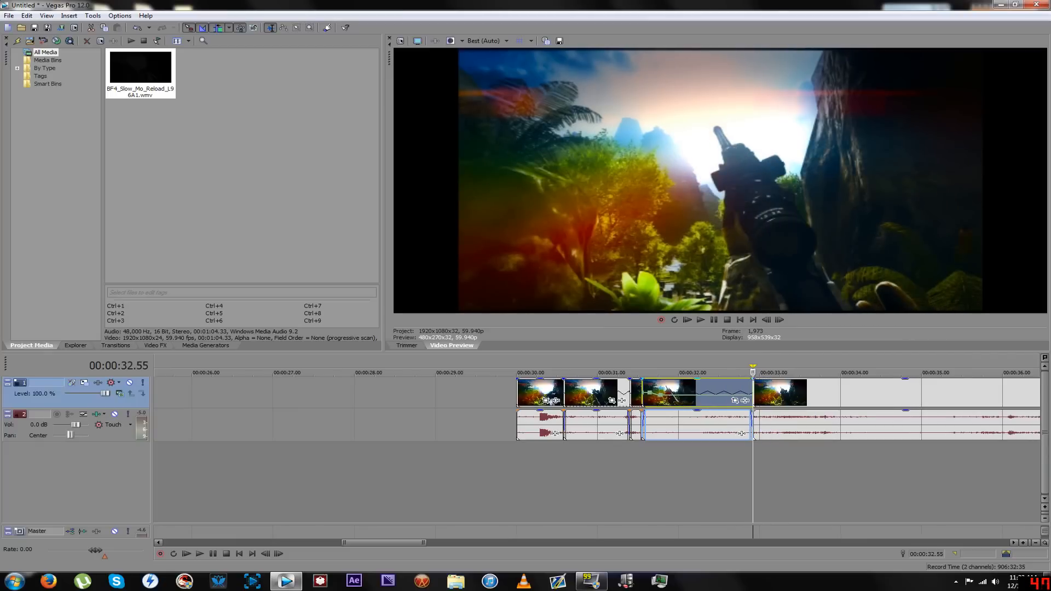
Add two velocity points close to the end of the stretched segment
key(Left)
key(Right)
key(Left)
key(Left)
key(Left)
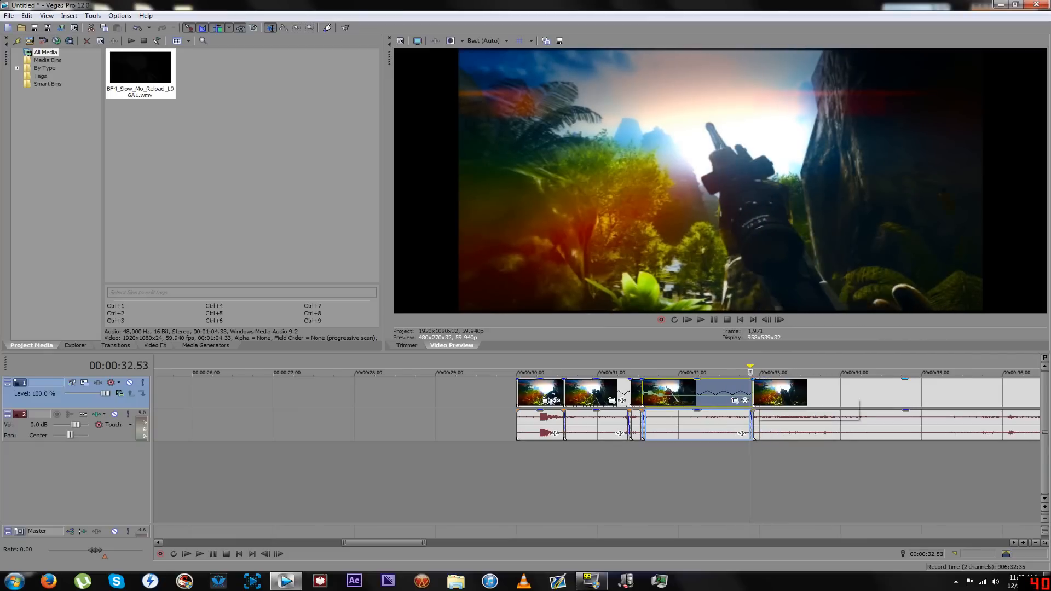
click(720, 399)
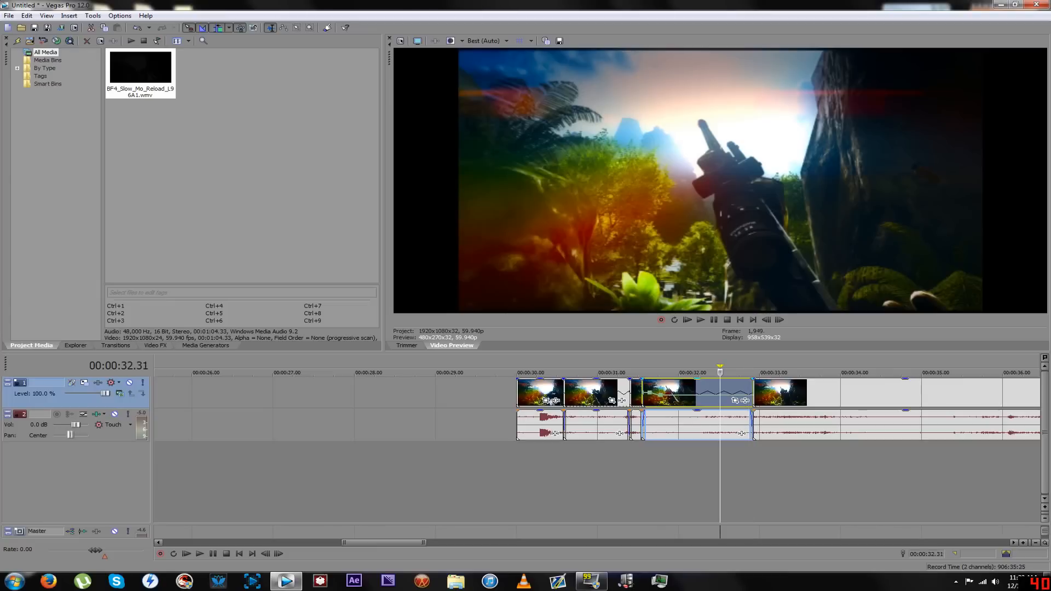
right_click(734, 394)
click(758, 399)
right_click(743, 394)
click(766, 399)
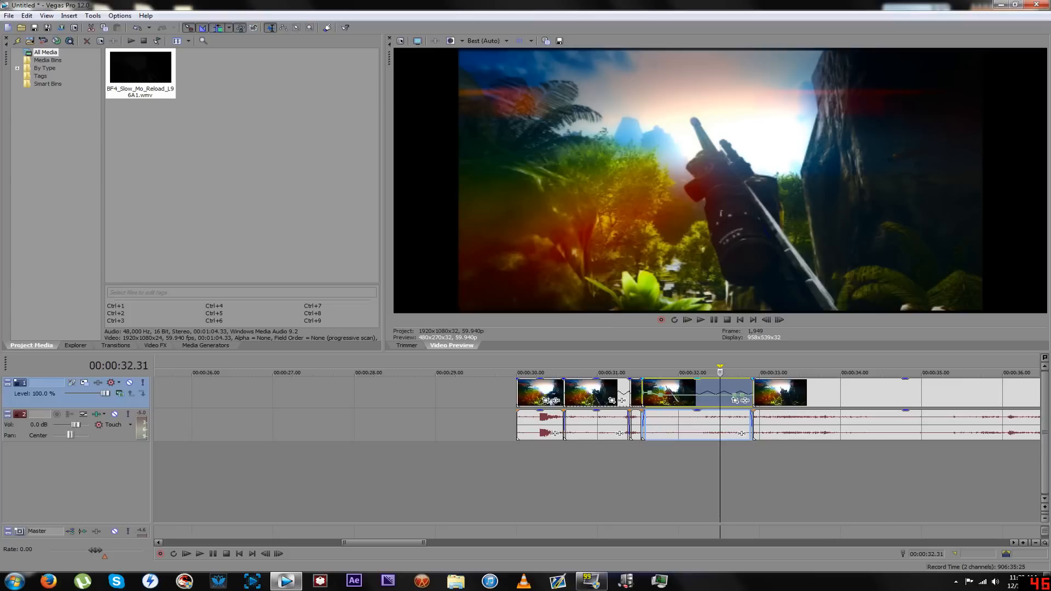
Increase the video track's height and set the segment's velocity point at 00:00:32.50 to about 83 %
click(650, 401)
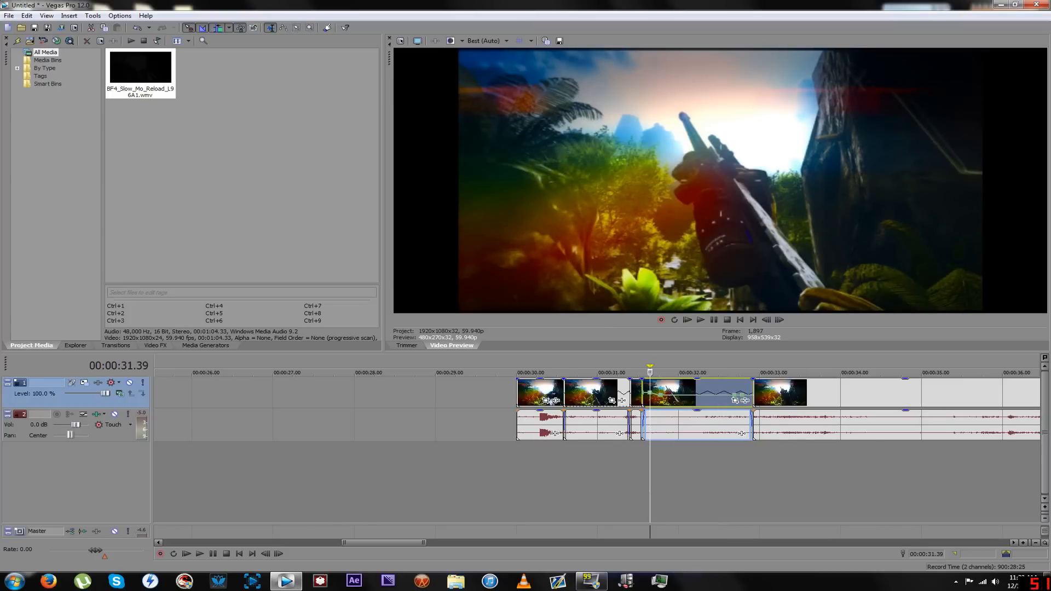
drag(76, 408, 75, 426)
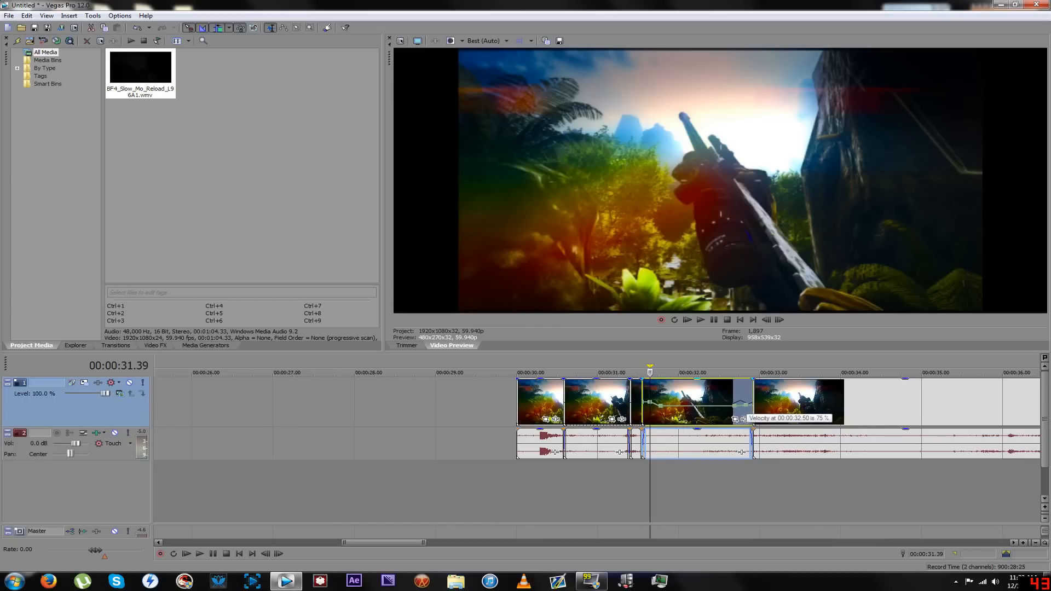
drag(746, 404, 746, 404)
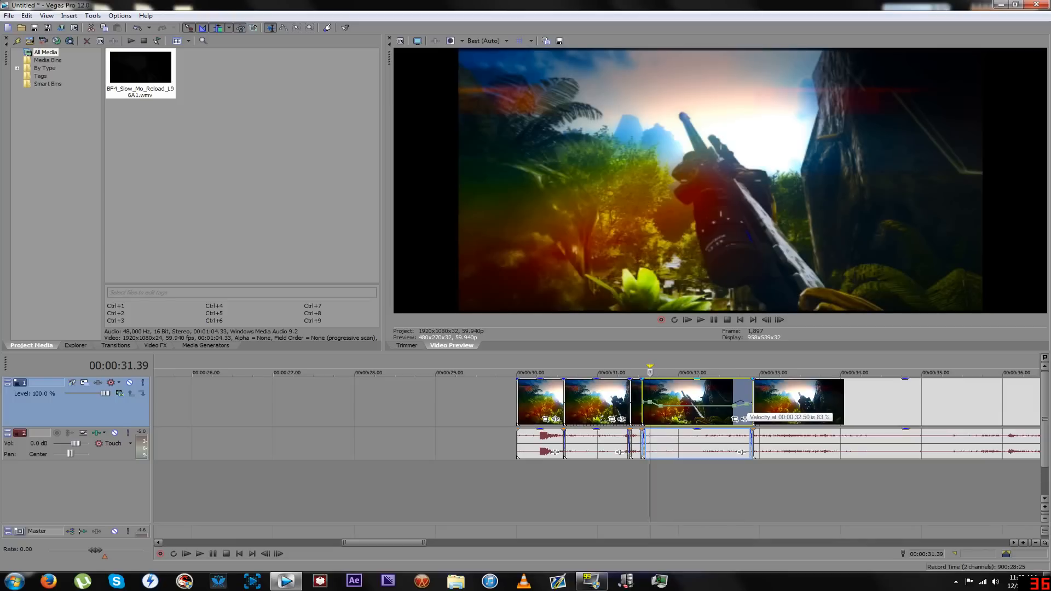
Play the sequence back from several earlier points to review the speed changes across the segments
click(732, 408)
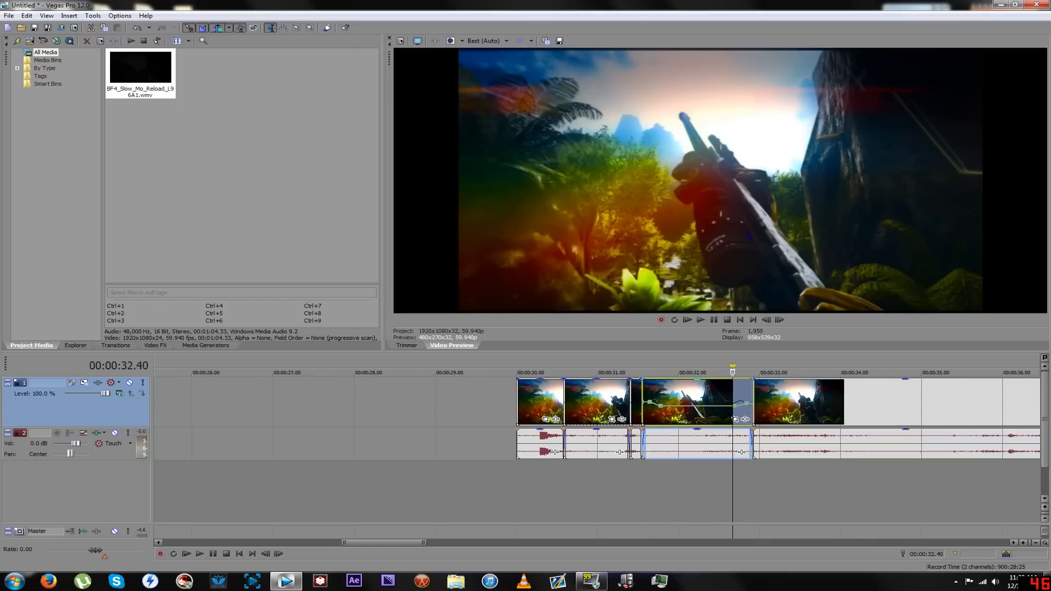
key(space)
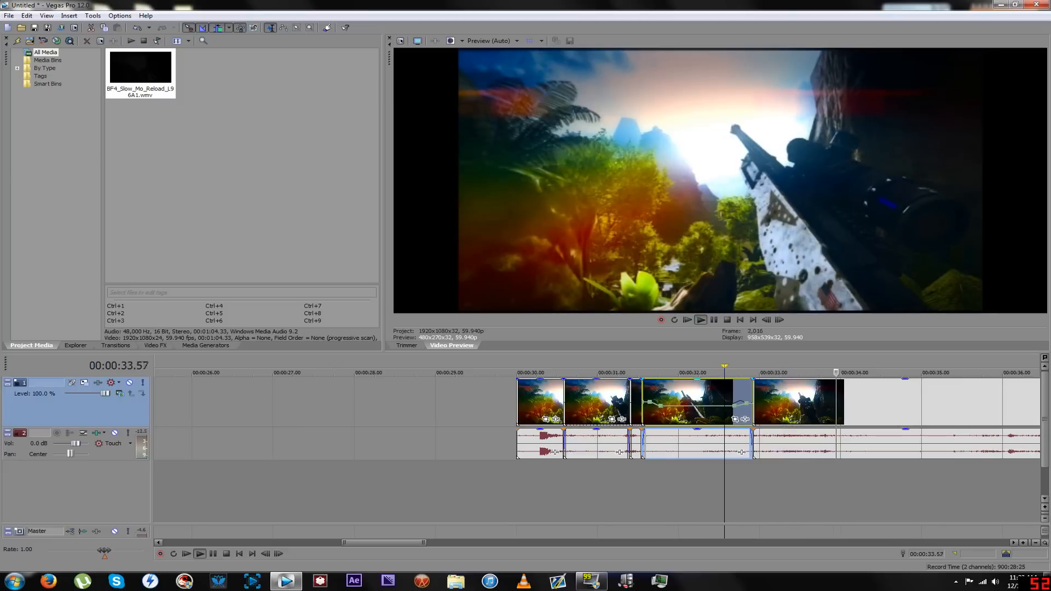
key(space)
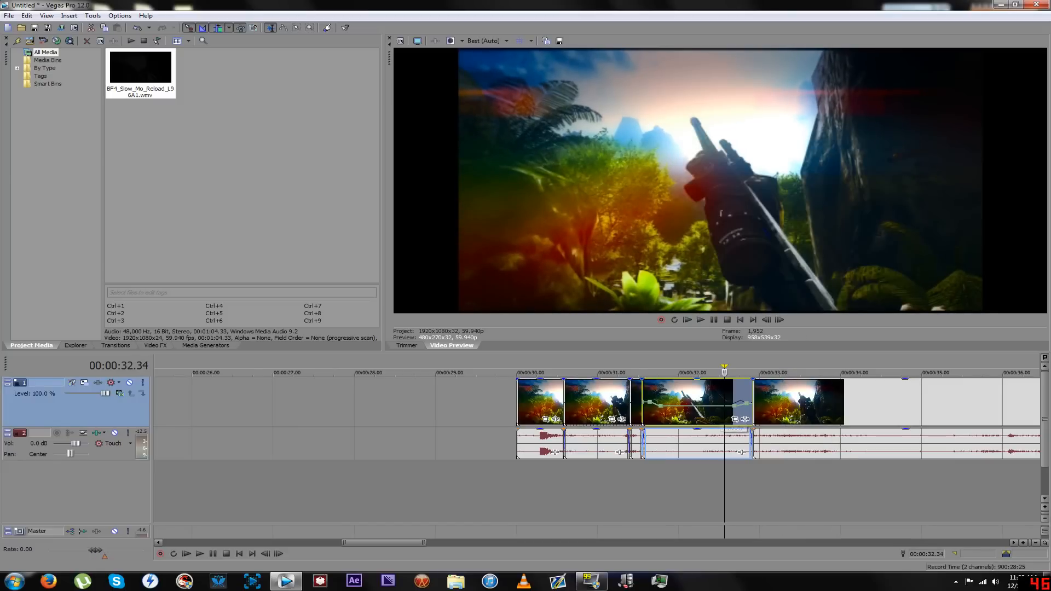
click(647, 488)
click(630, 487)
click(615, 487)
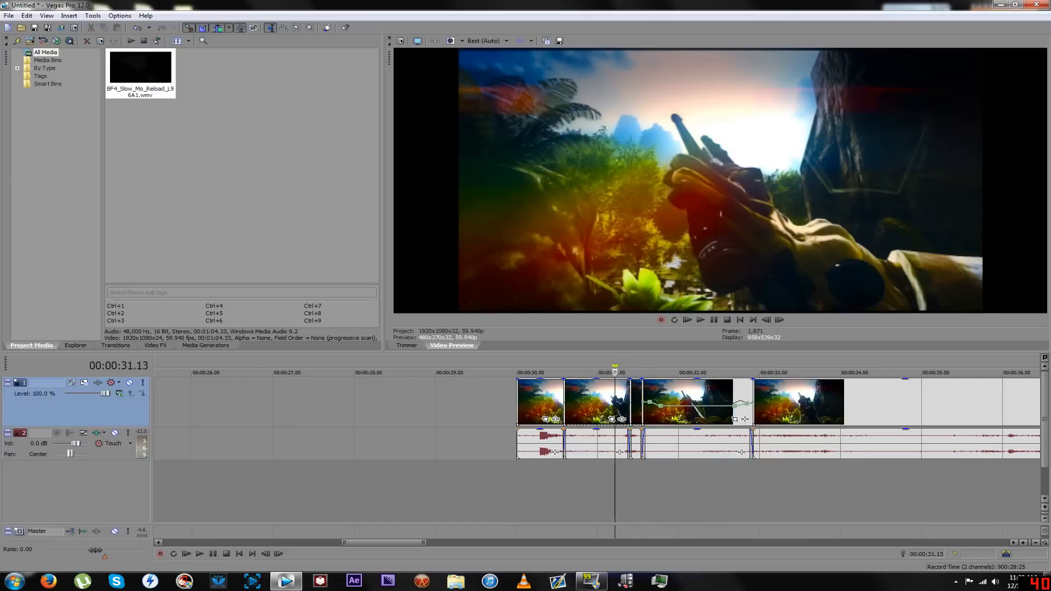
click(572, 487)
key(space)
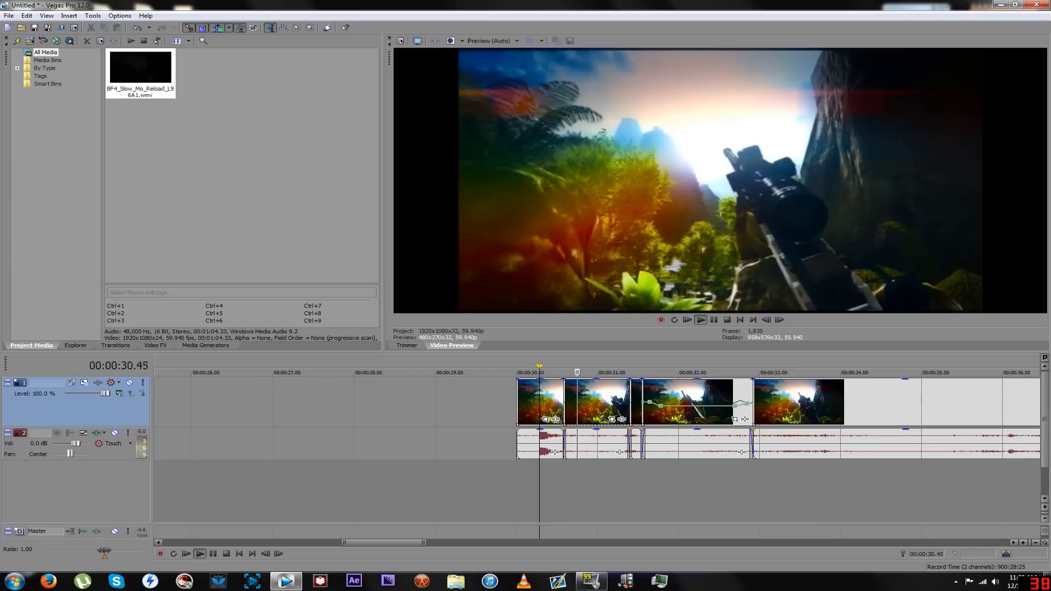
key(space)
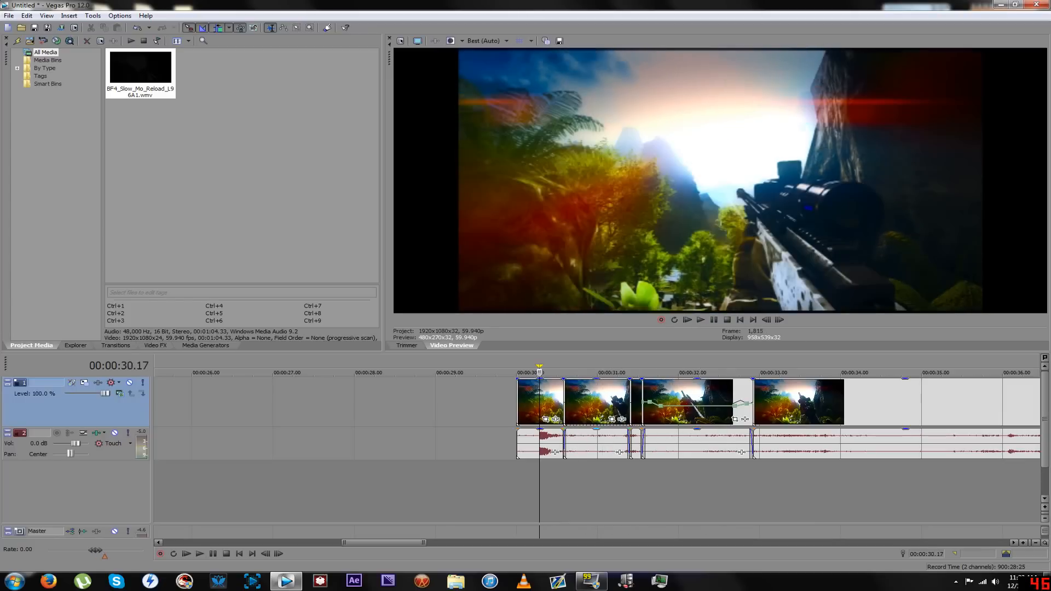
click(635, 403)
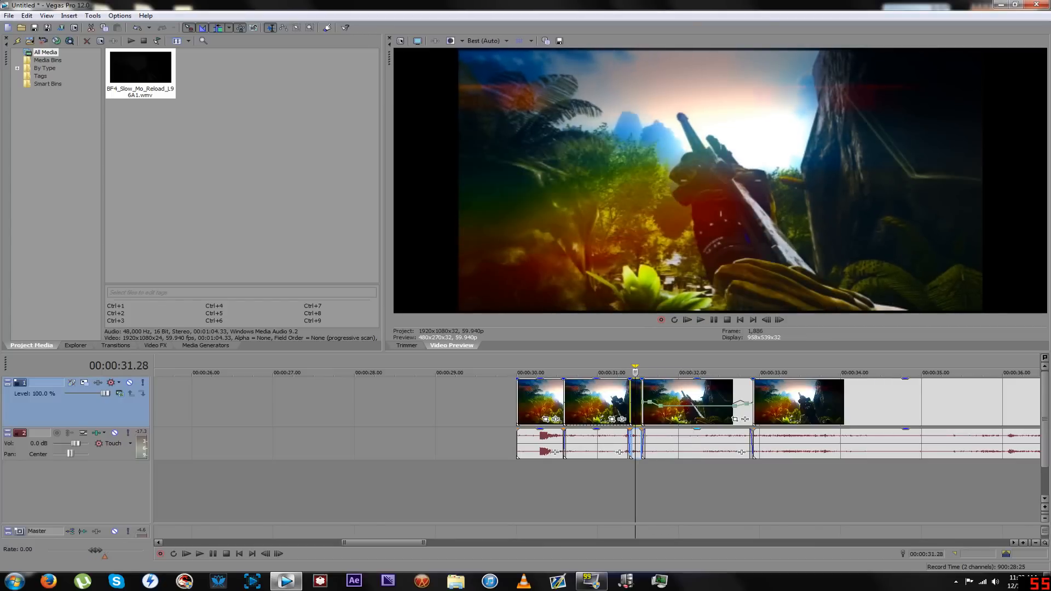
key(space)
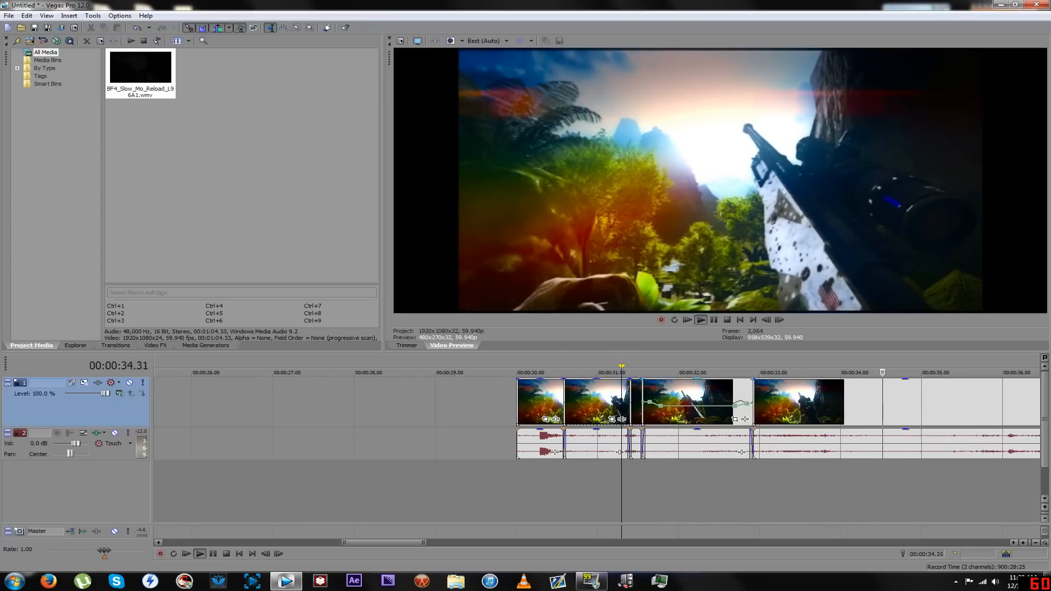
Split the long last piece at 00:00:33.13
click(824, 402)
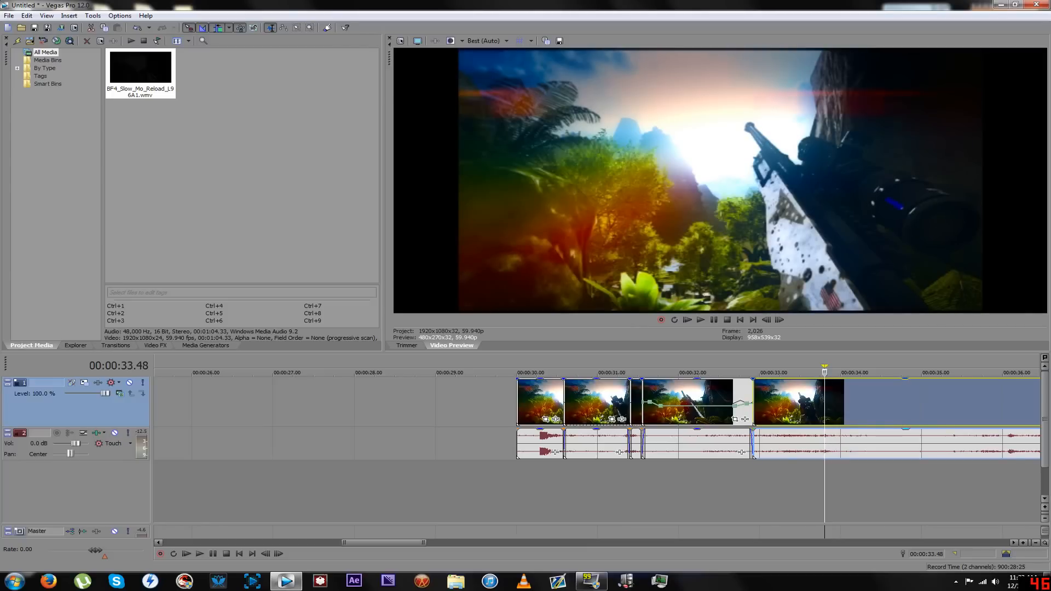
click(788, 403)
scroll(788, 402, down, 1)
mouse_move(590, 372)
mouse_down()
mouse_move(563, 372)
mouse_move(582, 372)
mouse_up()
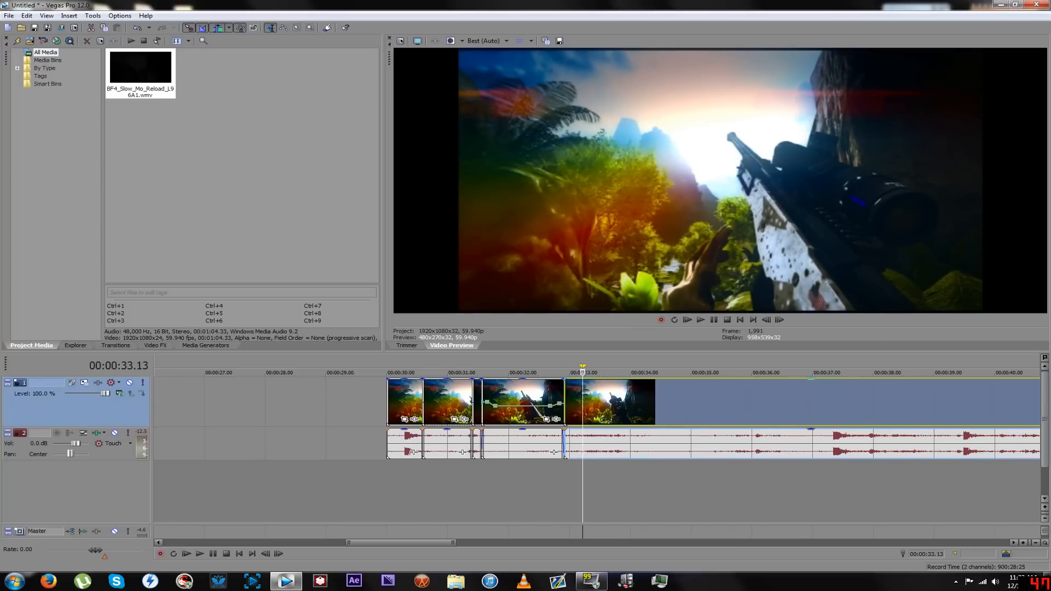
key(s)
Step forward frame by frame in the long last piece and split it at 00:00:33.23
key(Right)
key(Right)
key(Right)
key(Right)
key(Right)
key(Right)
key(Right)
key(Right)
key(Right)
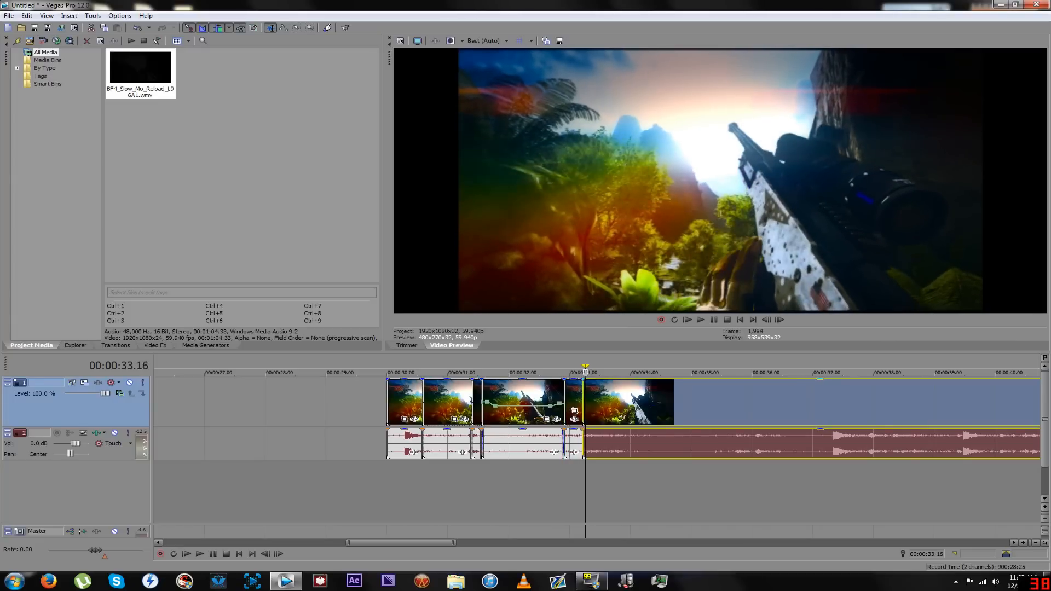
key(Right)
key(s)
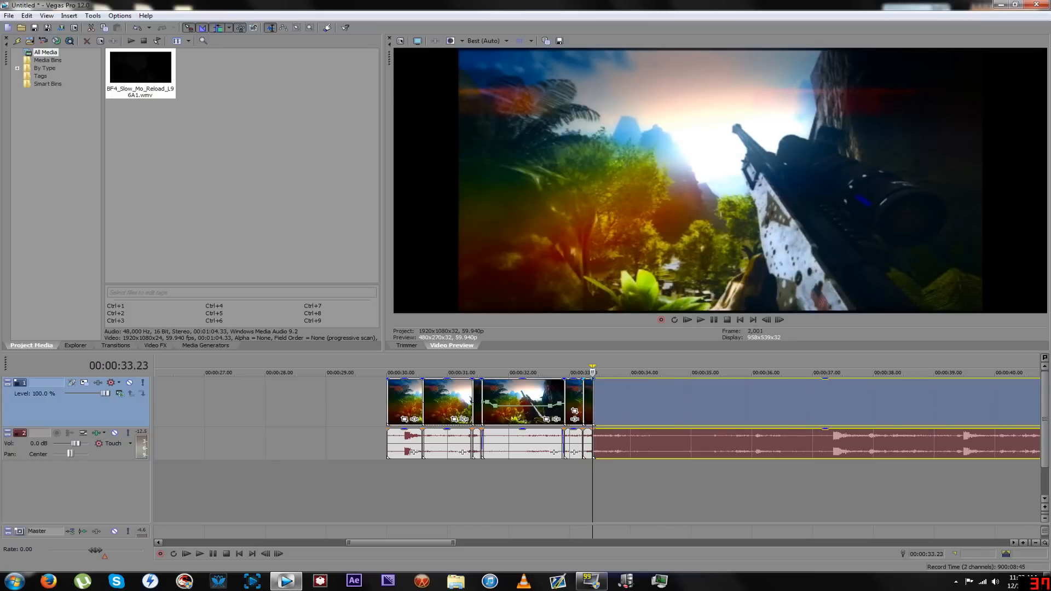
Slow down the new short segment before the 00:00:33.23 split by stretching its end to about 00:00:33.52, and play it back
drag(591, 402, 622, 402)
click(545, 402)
key(space)
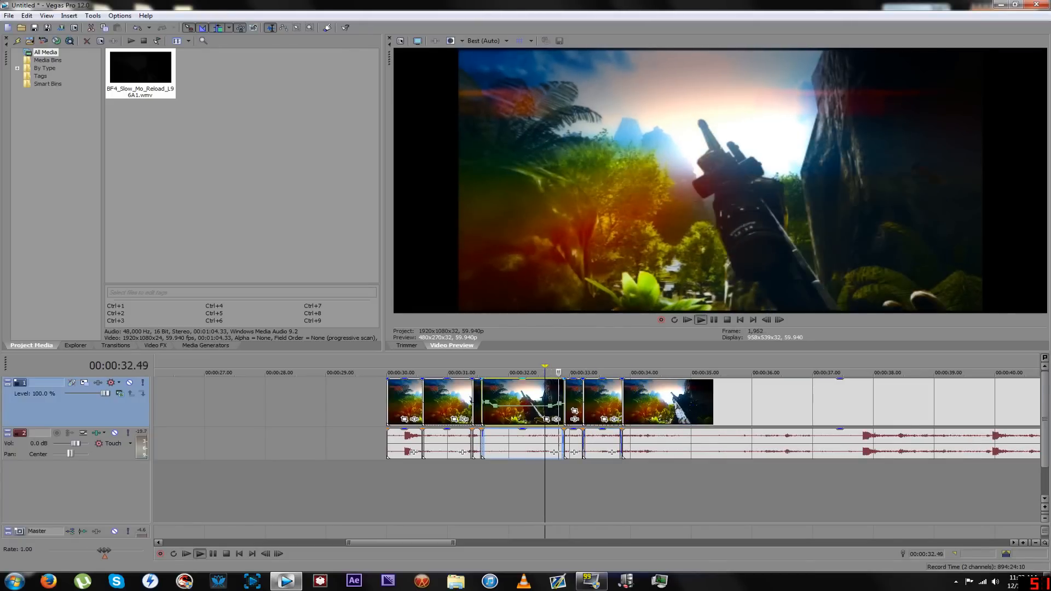
key(space)
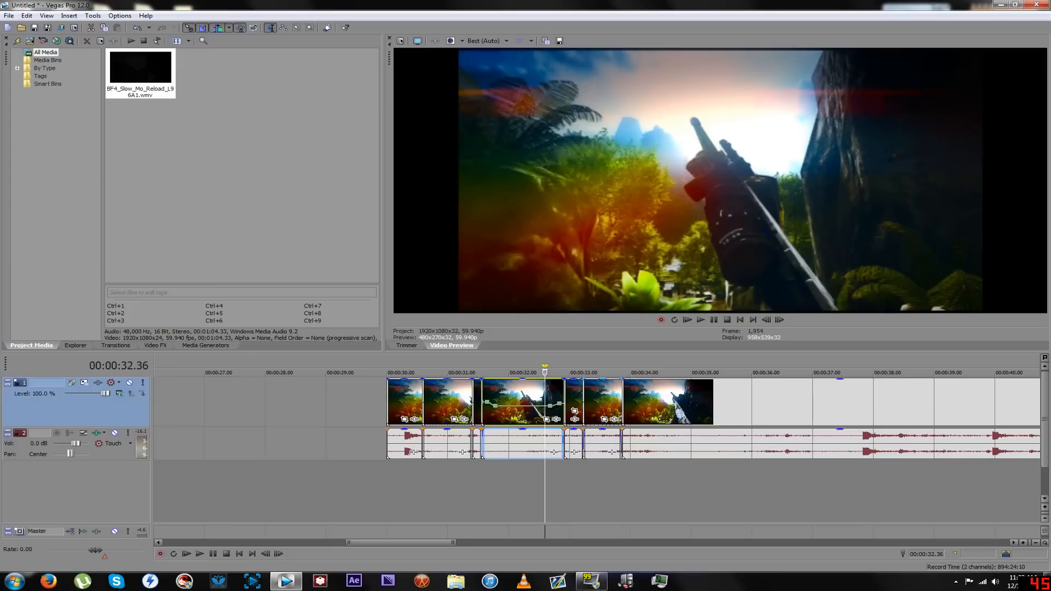
Set the video preview quality to Preview (Auto)
click(488, 41)
mouse_move(493, 63)
click(539, 62)
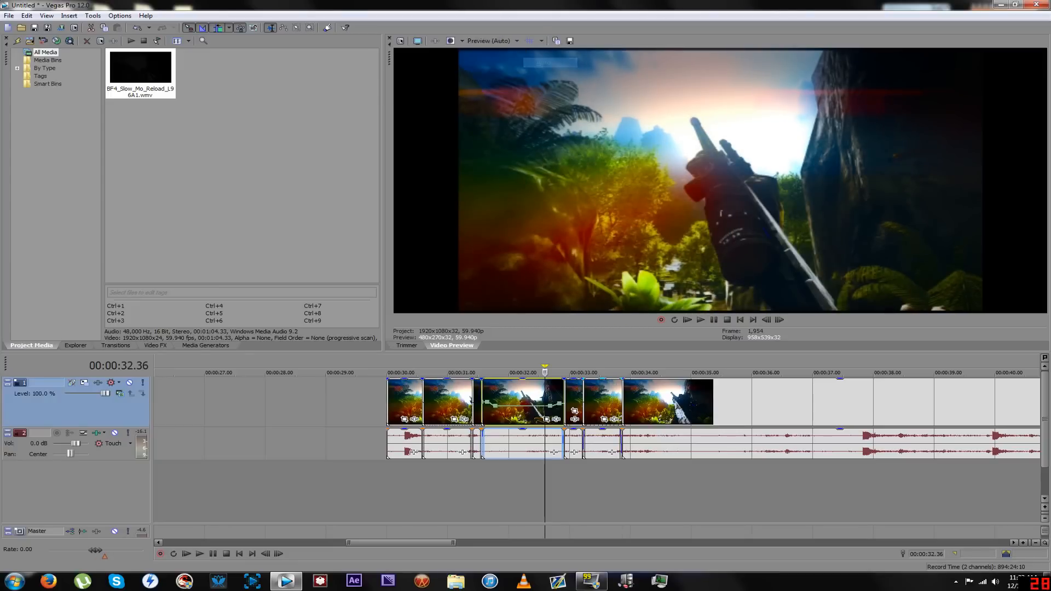
Set the video preview quality to Preview (Full) and play back the clip from 00:00:32.36
click(487, 41)
mouse_move(492, 63)
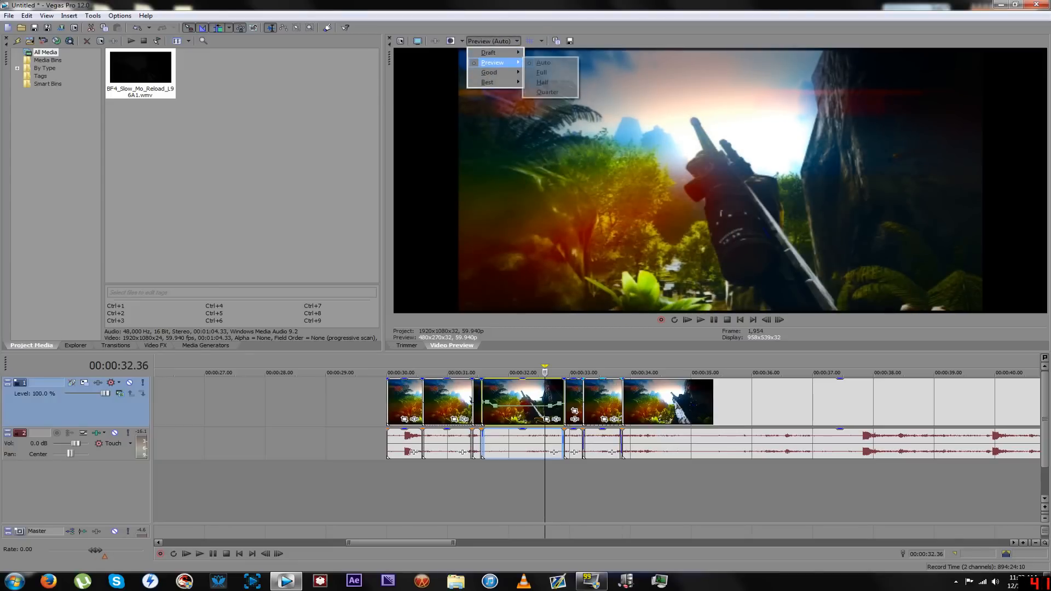
click(542, 72)
key(space)
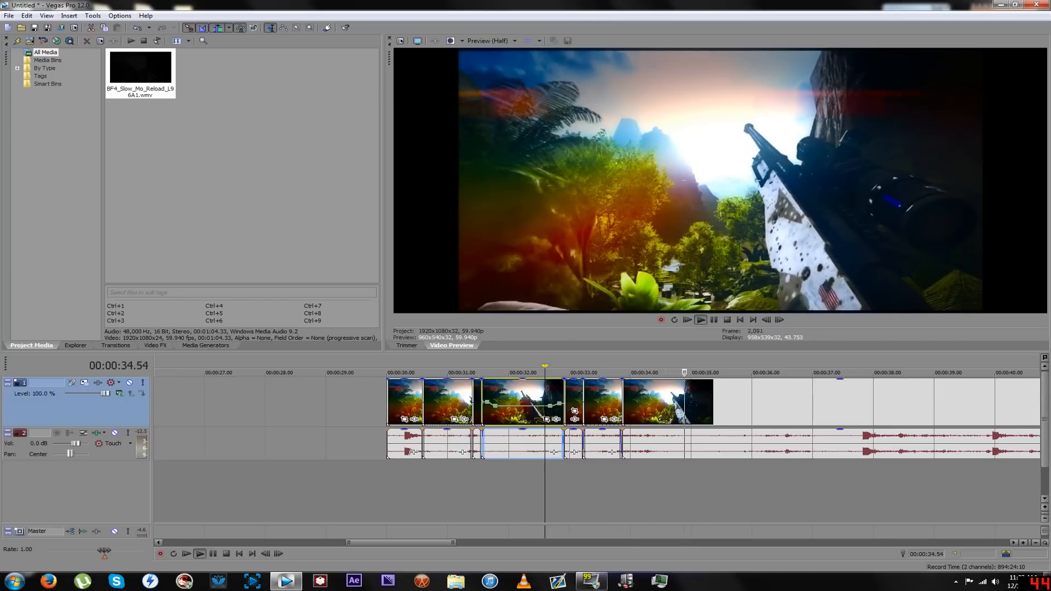
key(space)
Find the cut frame near the start of the long last piece and split it at 00:00:34.00
click(602, 402)
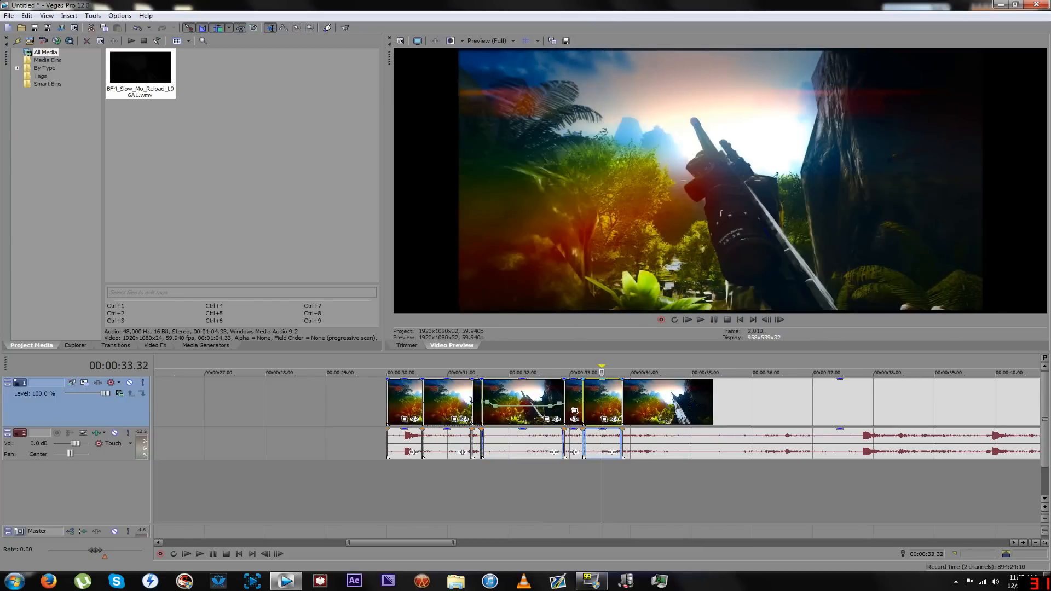
click(615, 402)
click(630, 402)
key(Right)
key(Right)
key(Right)
key(Right)
key(Right)
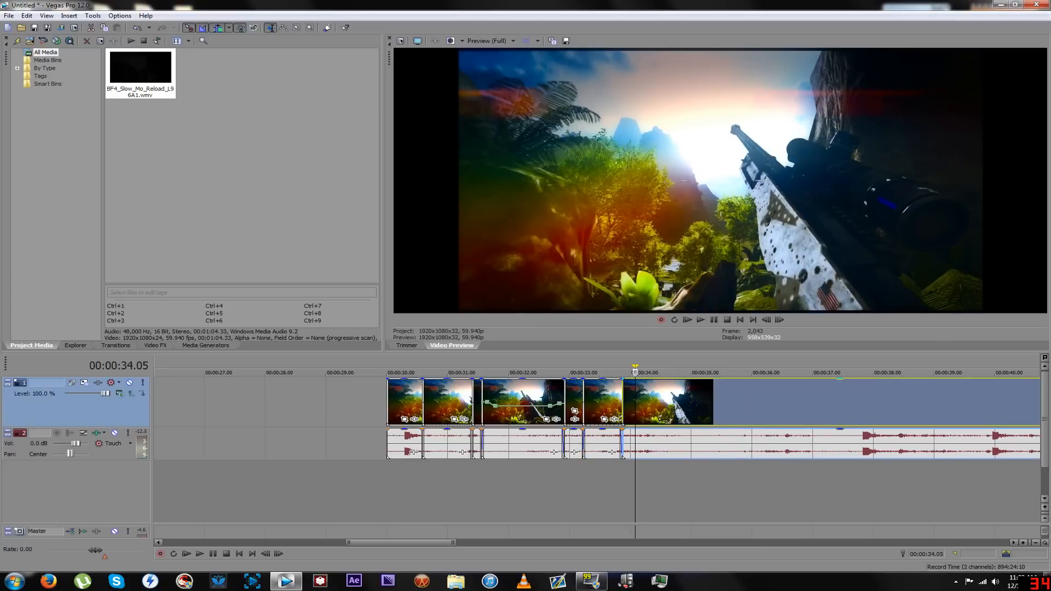
key(Left)
key(Left)
key(Left)
key(Left)
key(Left)
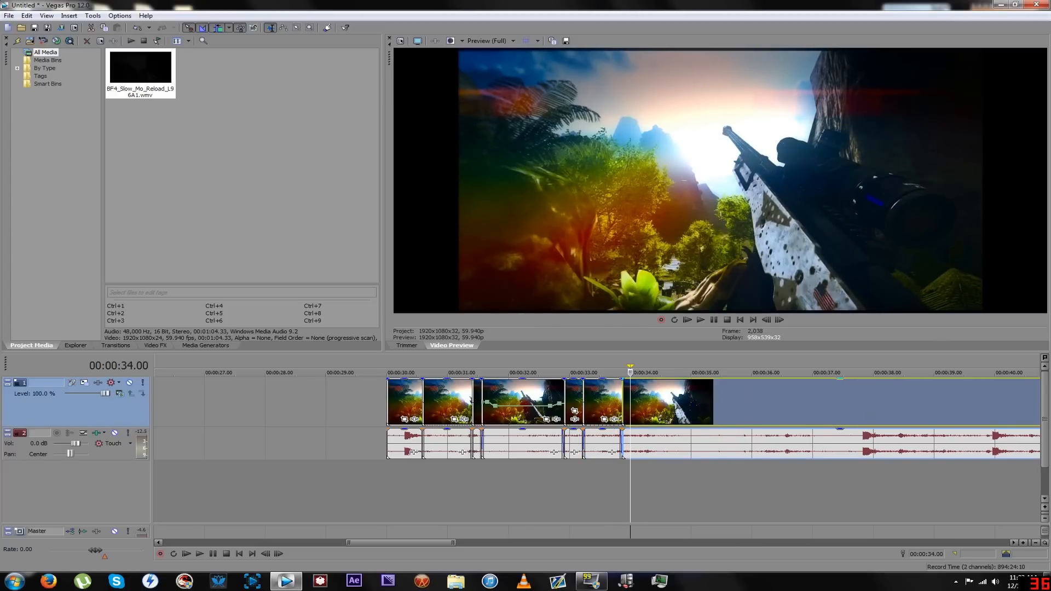
key(s)
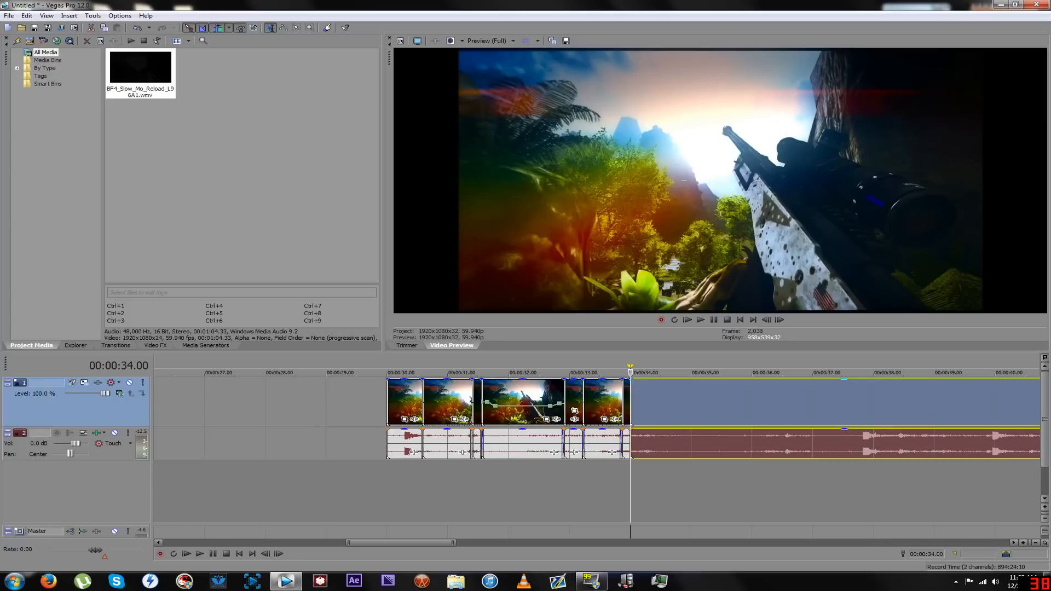
Step forward frame by frame in the long last piece and split it at 00:00:34.09
key(Right)
key(Right)
key(Right)
key(Right)
key(Right)
key(Right)
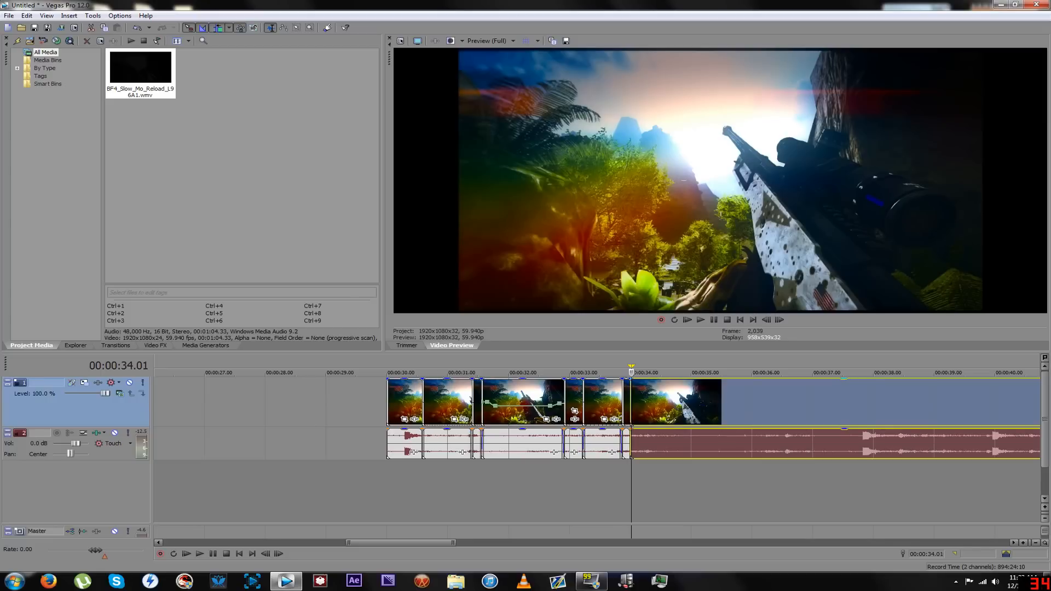
key(Right)
key(Right)
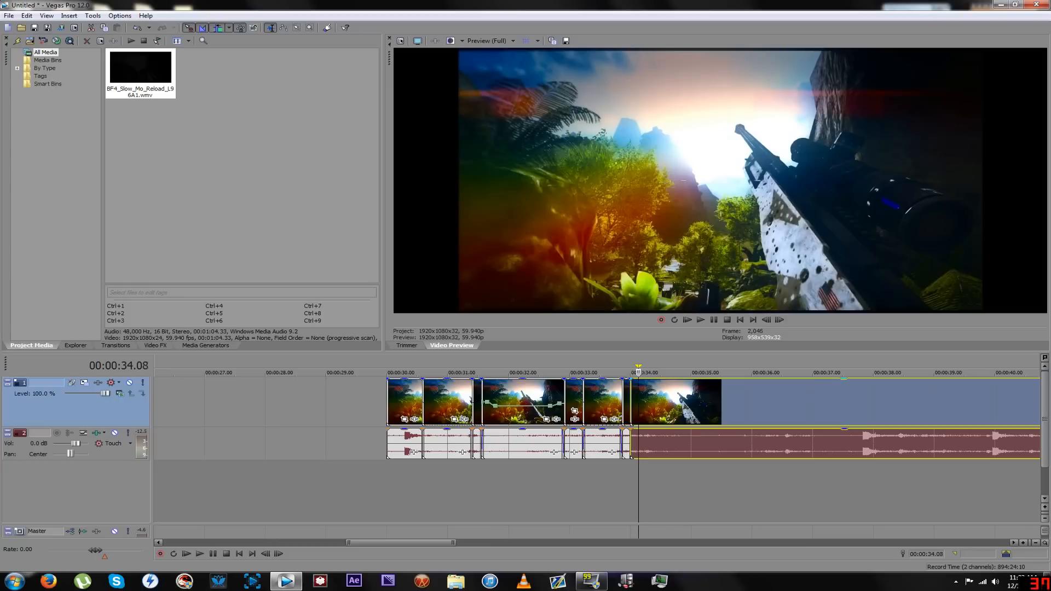
key(Right)
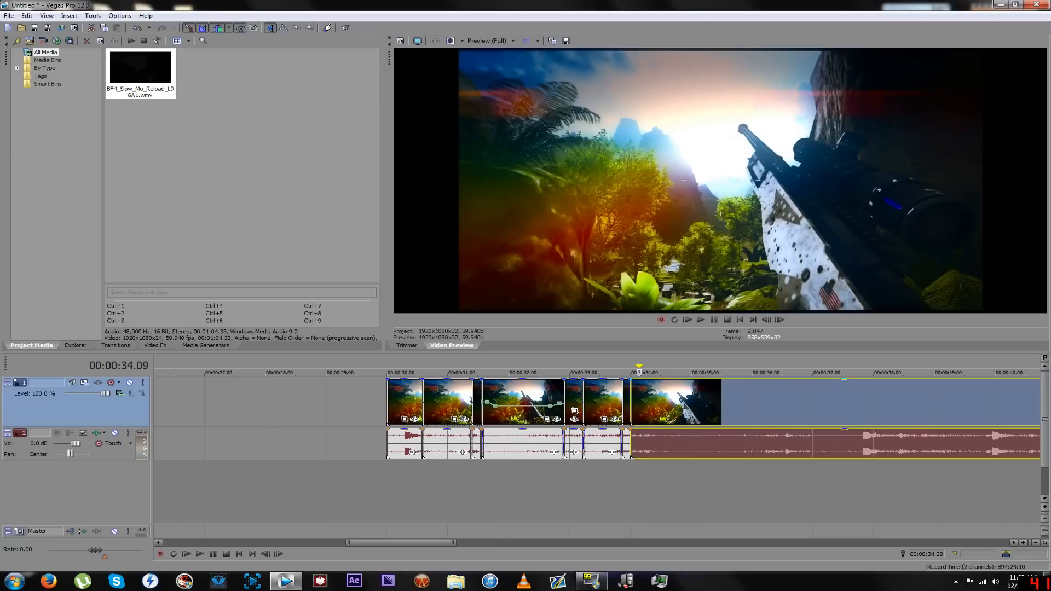
key(s)
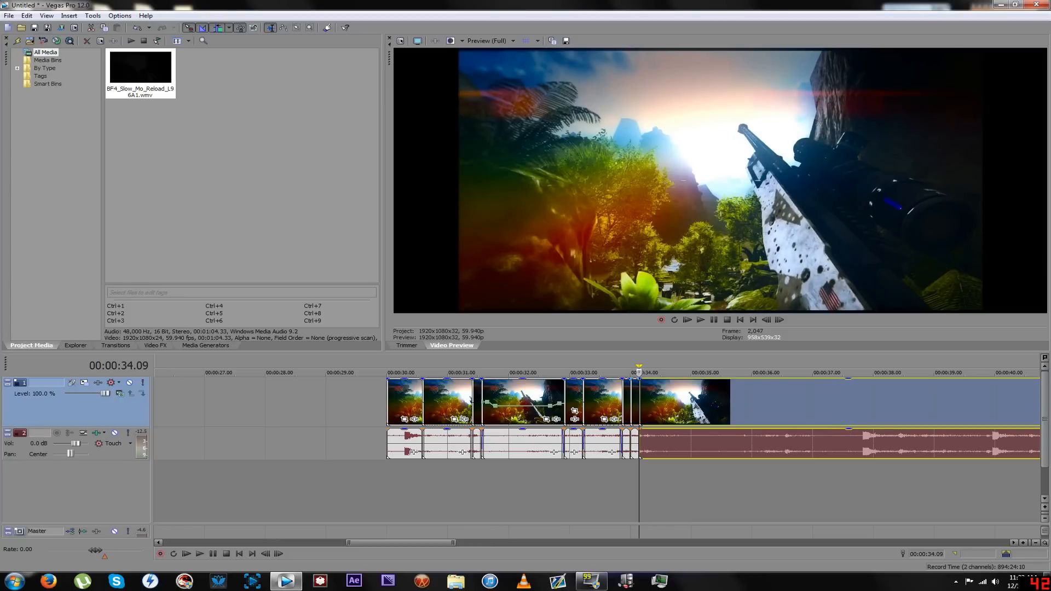
Slow down the short segment before the 00:00:34.09 split by stretching its end to about 00:00:34.36, and play back from 00:00:33.23
drag(639, 402, 667, 402)
click(592, 481)
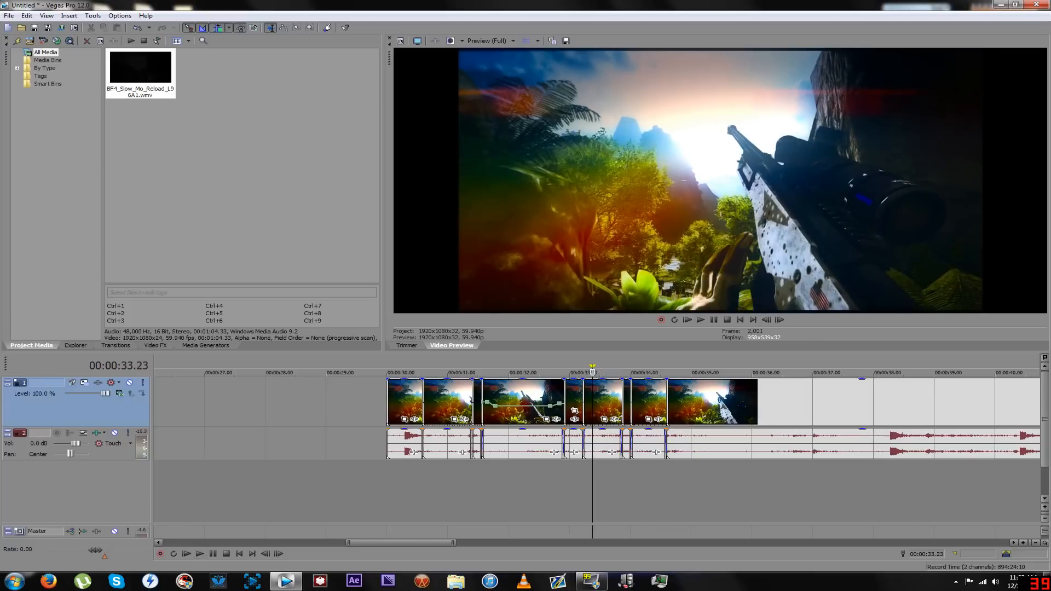
key(space)
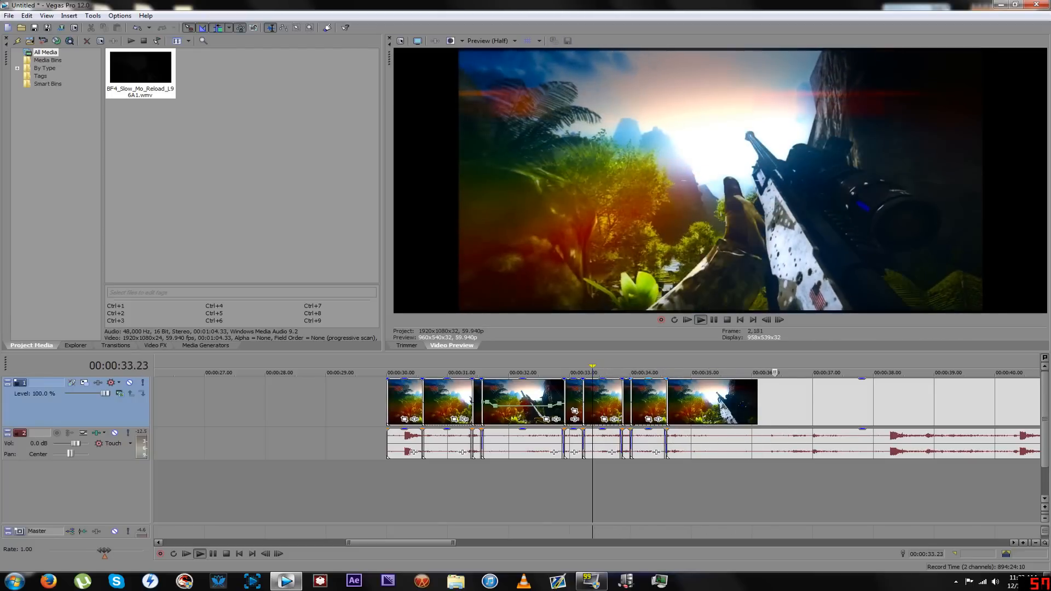
key(space)
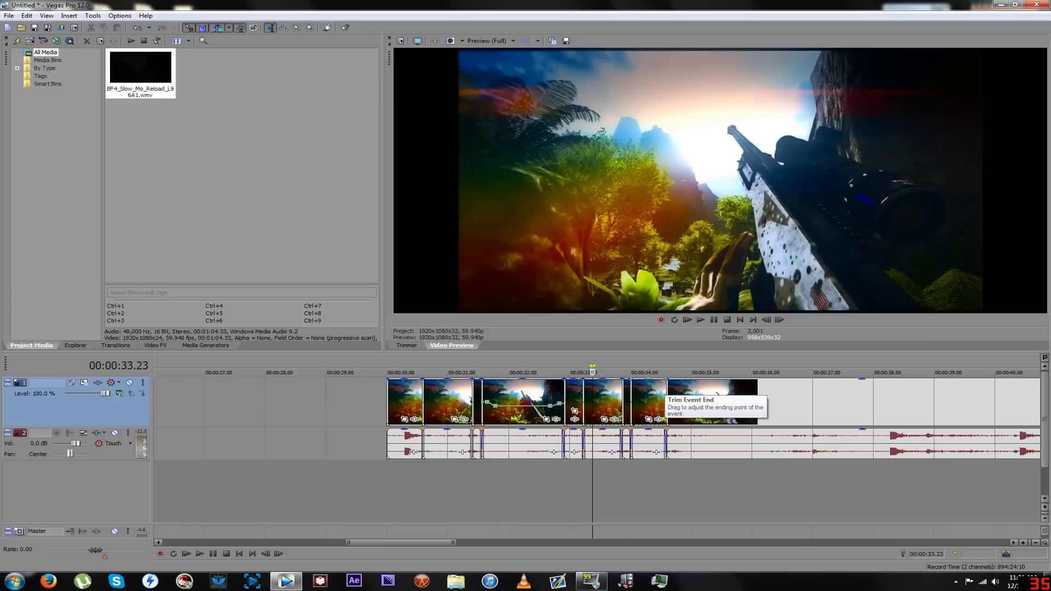
Step through the long last piece to where the hand enters the frame and split it at 00:00:35.20
click(650, 403)
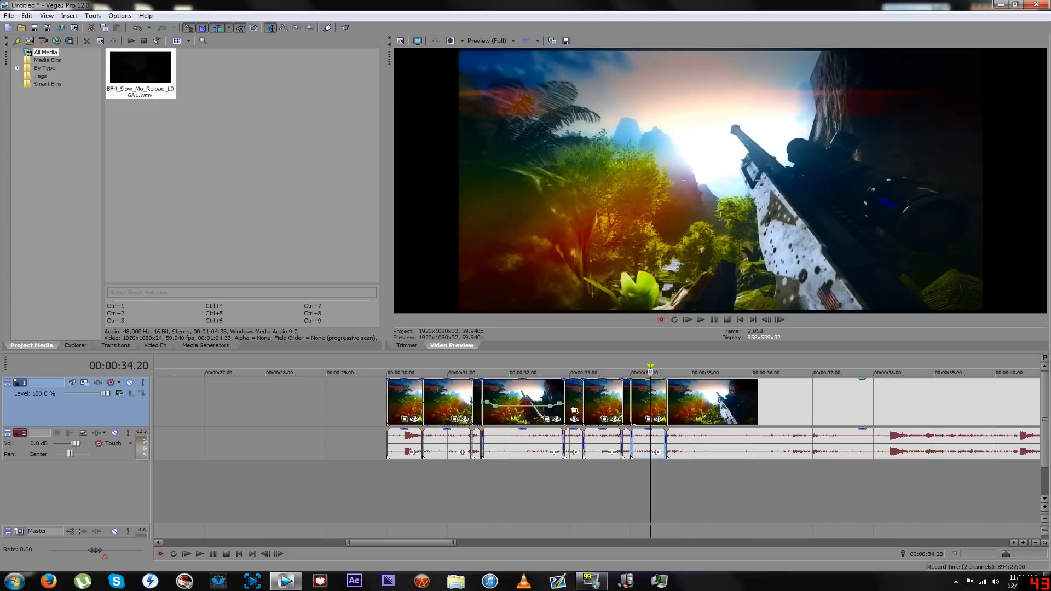
click(671, 402)
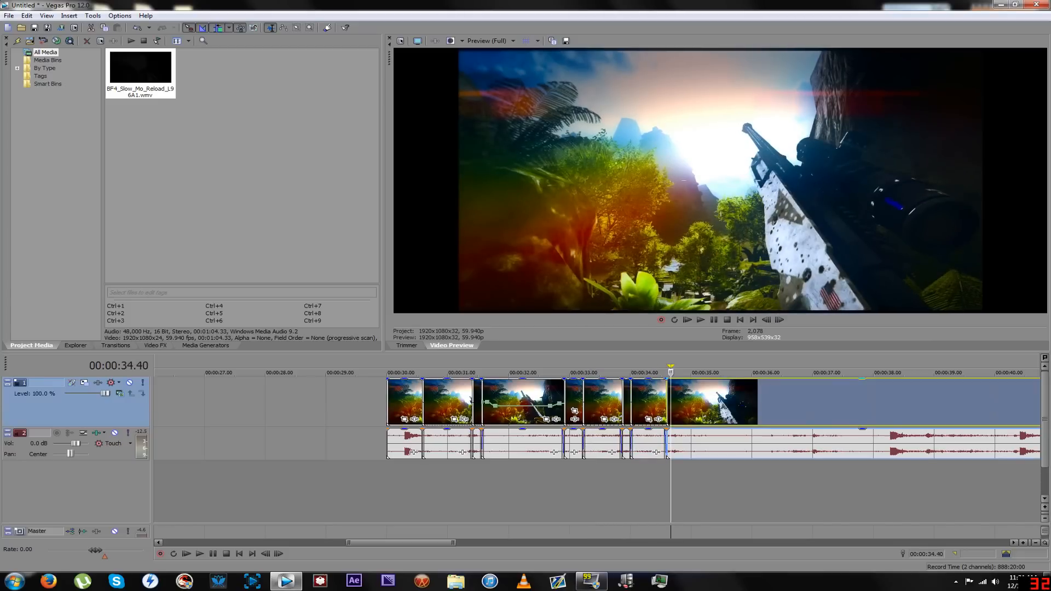
key(Right)
key(Right)
key(Right)
key(Right)
key(Right)
key(Right)
key(Right)
key(Right)
key(Right)
key(Right)
key(Right)
key(Right)
key(Right)
key(Right)
key(Right)
key(Right)
key(Right)
key(Right)
key(Right)
key(Right)
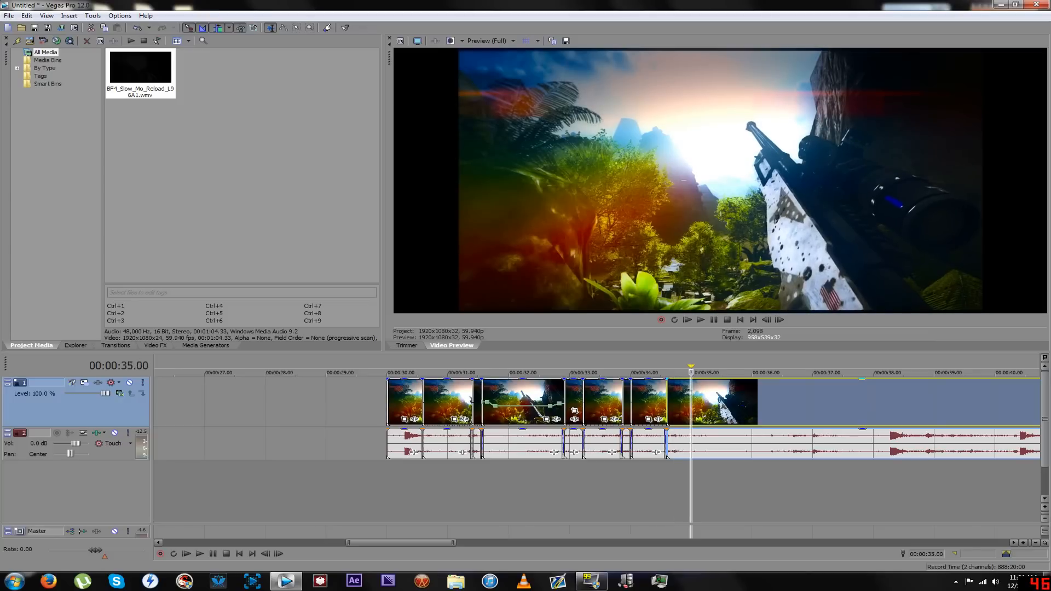
key(Right)
key(Right)
key(Right)
key(Right)
key(Right)
key(Right)
key(Right)
key(Right)
key(Right)
key(Right)
key(Right)
key(Right)
key(Right)
key(Right)
key(Right)
key(Right)
key(Right)
key(Right)
key(Right)
key(Right)
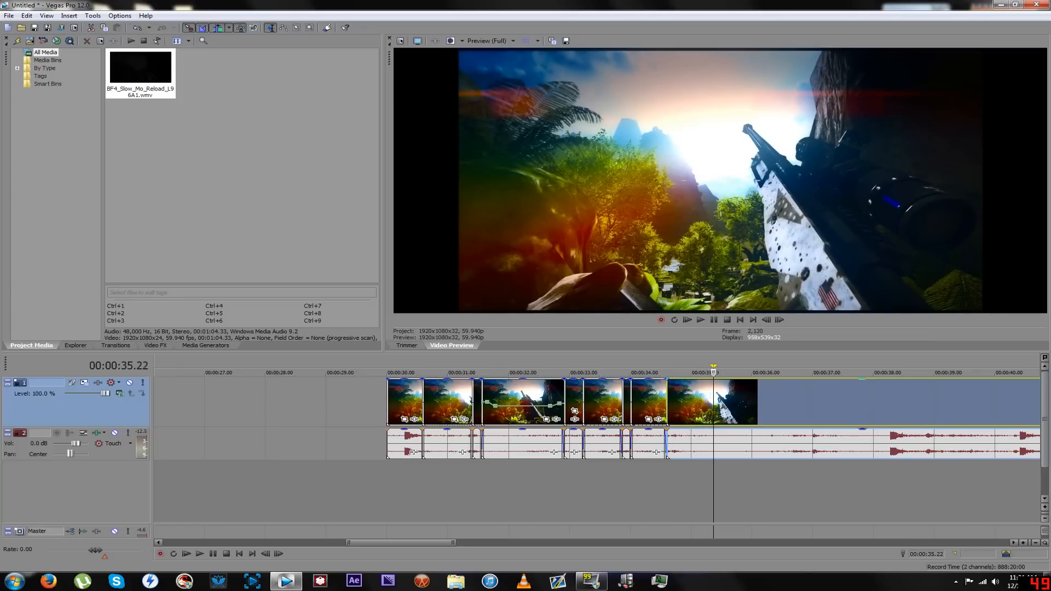
key(Left)
key(Left)
key(s)
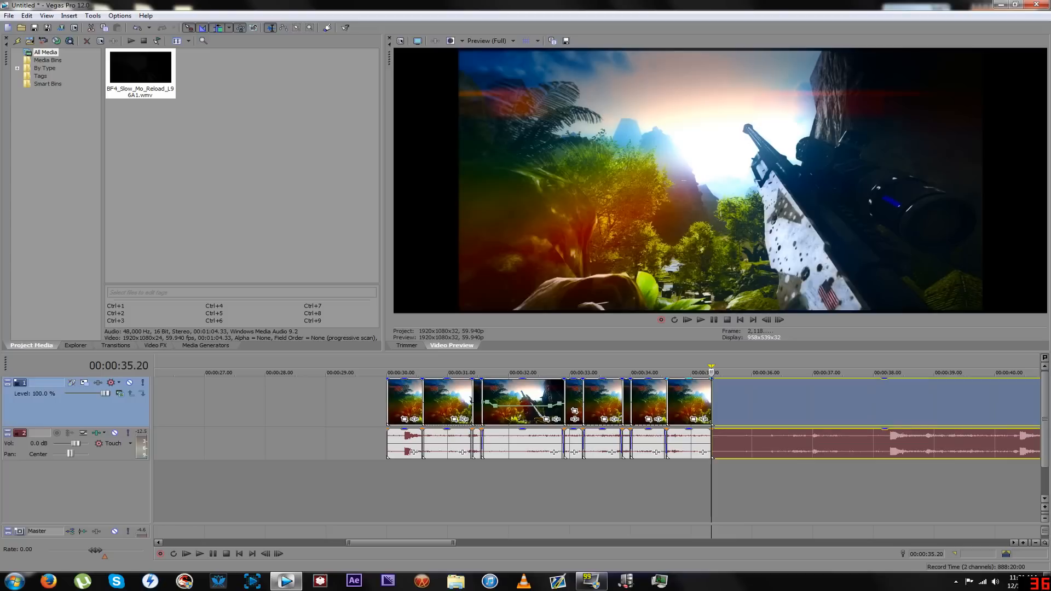
Slow down the segment before the 00:00:35.20 split by stretching its end to 00:00:35.45, and play it back
drag(711, 444, 736, 444)
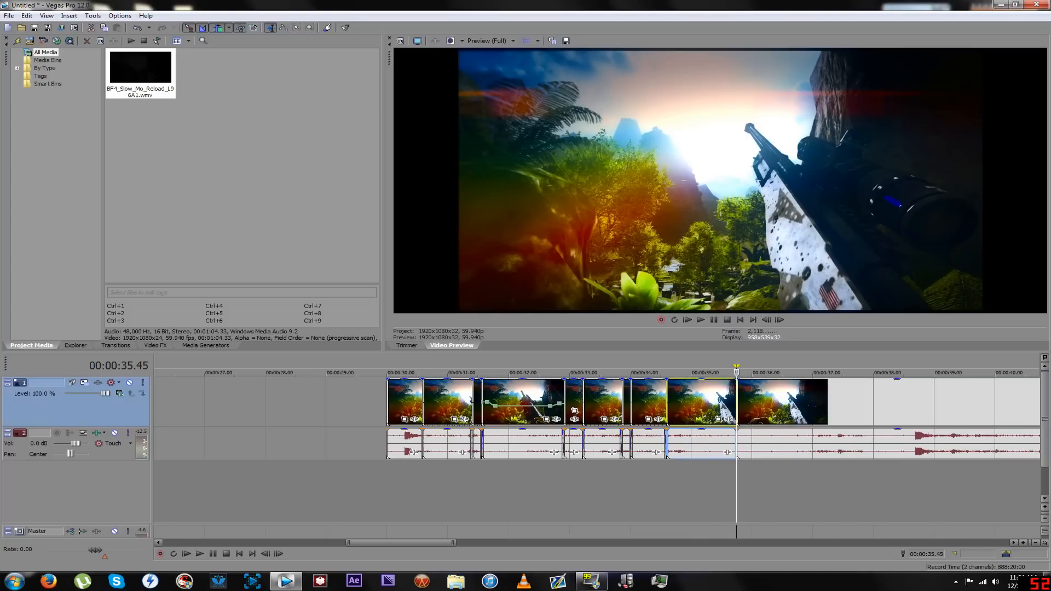
click(654, 482)
key(space)
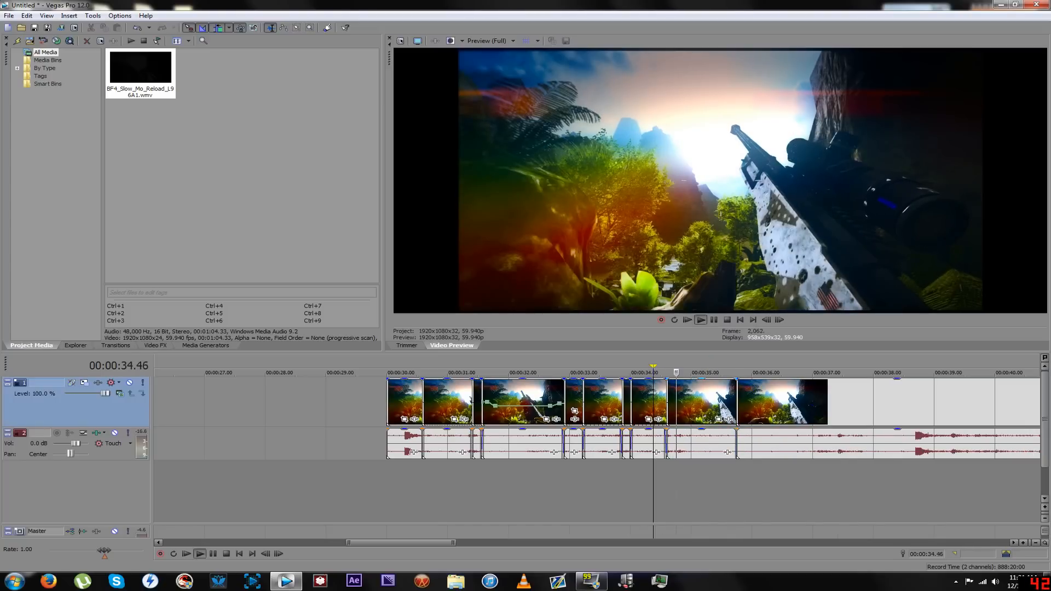
key(Return)
Cut the portion from 00:00:35.00 to about 00:00:35.30 out of the stretched segment and close the gap
click(691, 481)
key(s)
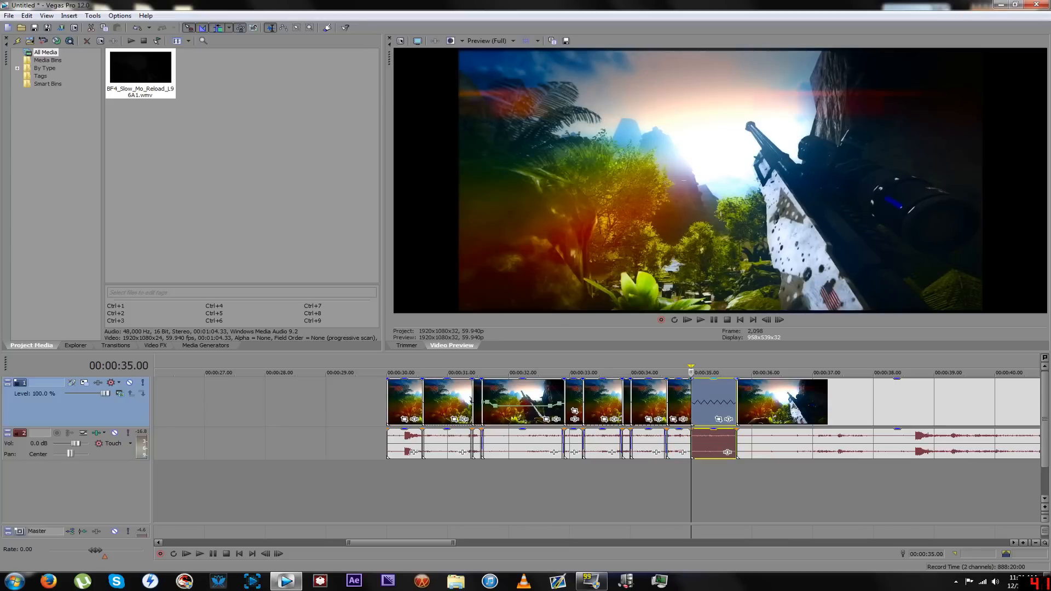
click(708, 403)
click(713, 403)
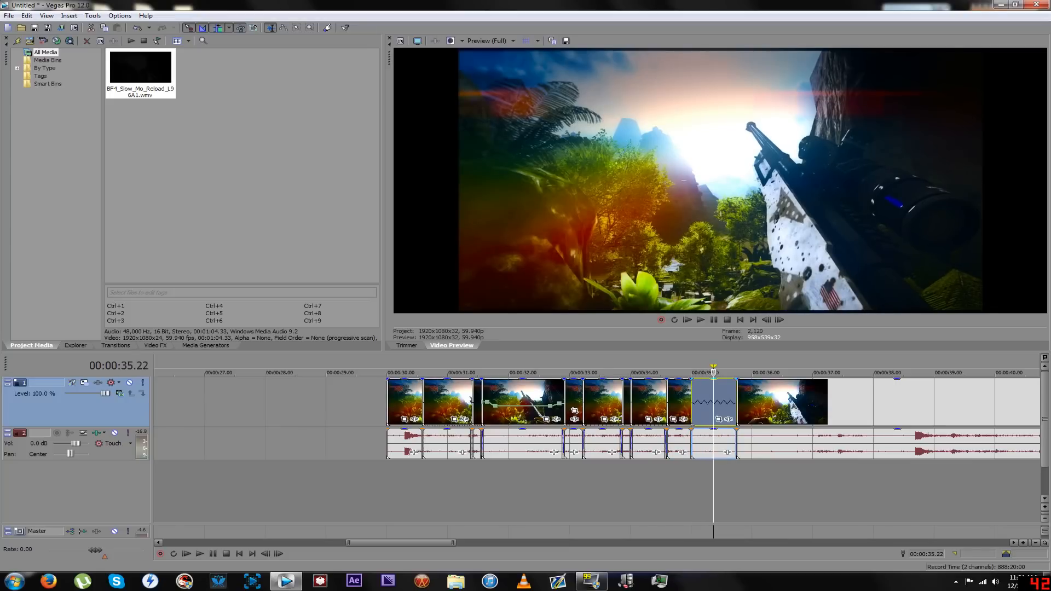
click(722, 403)
key(s)
click(709, 403)
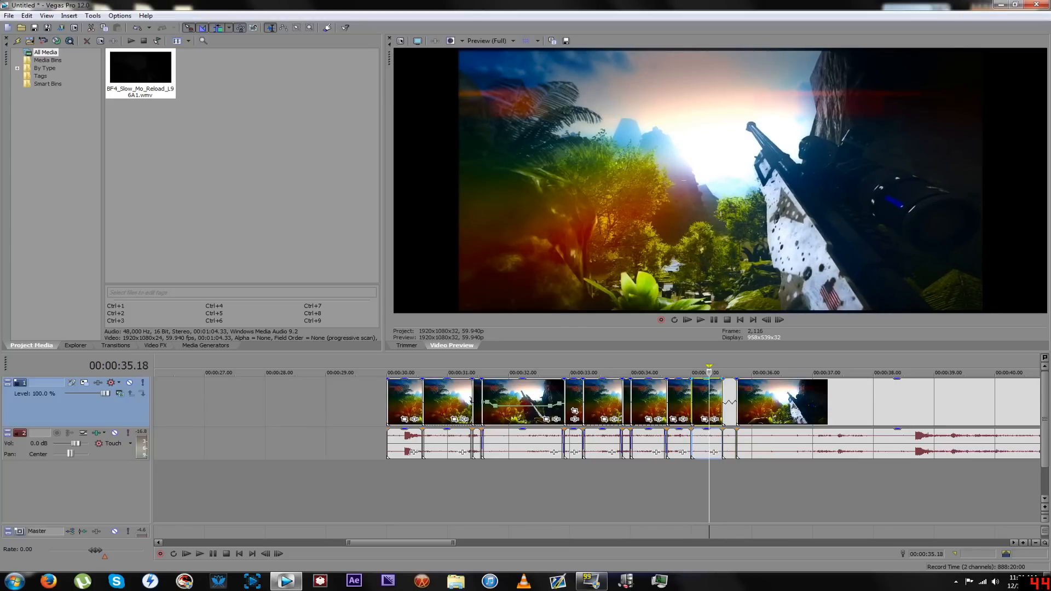
key(Delete)
key(ctrl+alt+Left)
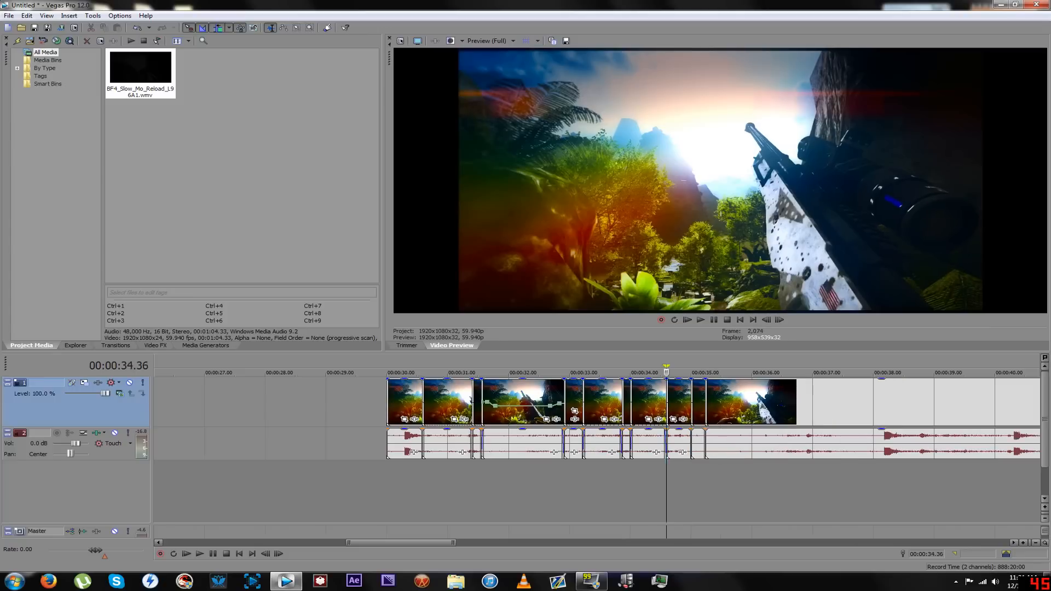
Set the video preview quality to Preview (Auto) and play back the shortened section from 00:00:34.36
key(space)
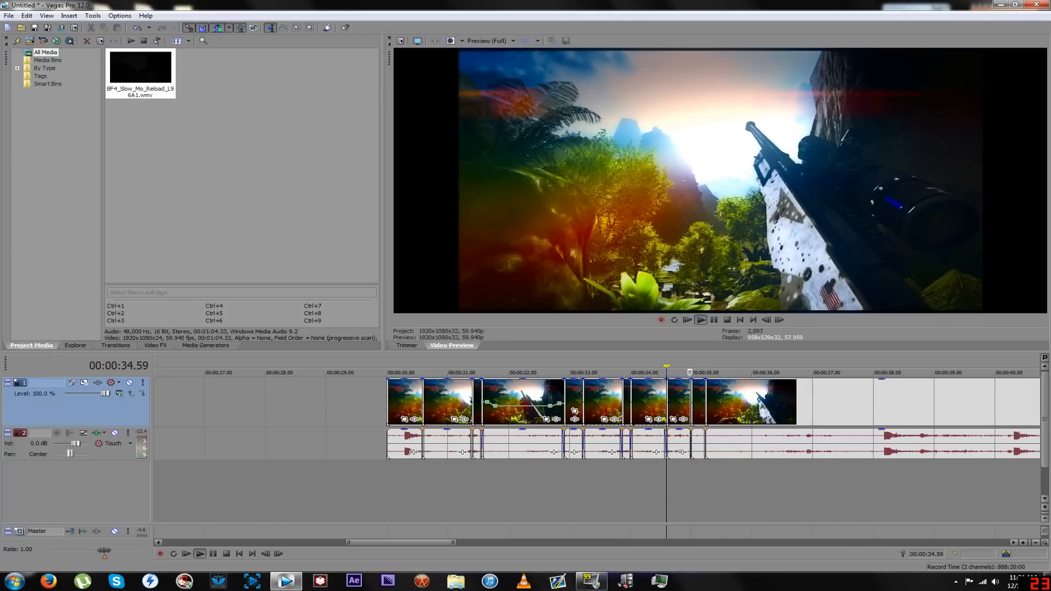
click(513, 40)
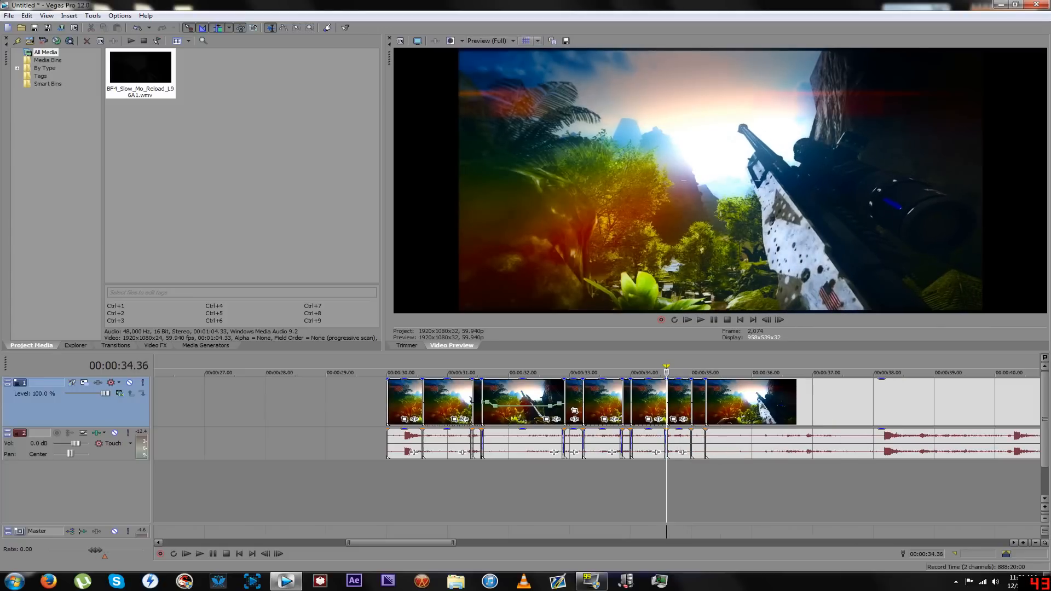
mouse_move(493, 63)
click(542, 62)
key(space)
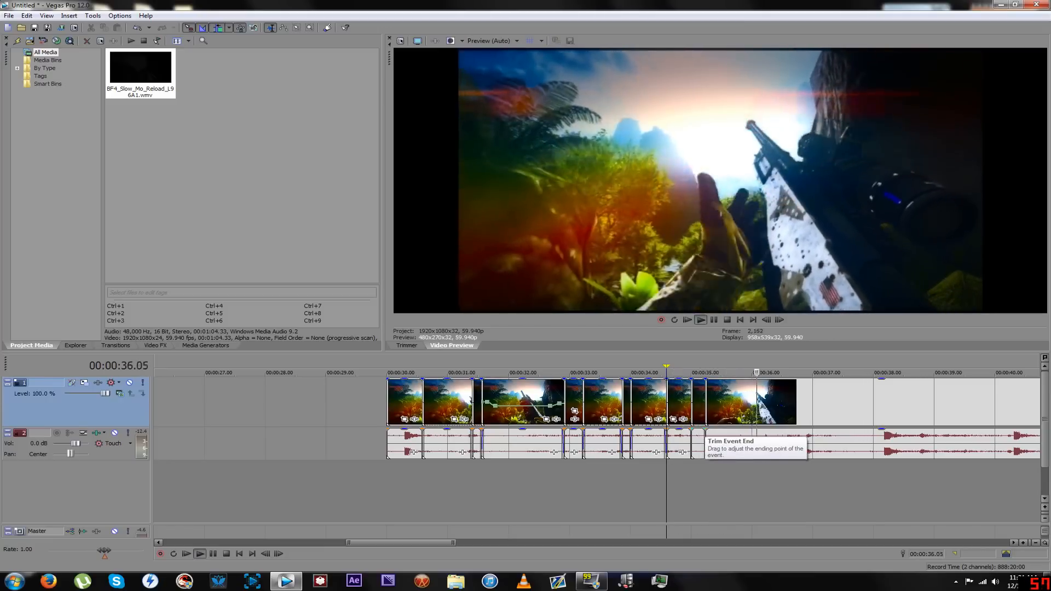
key(space)
Step frame by frame around the start of the long last piece and split it at about 00:00:35.22
click(727, 403)
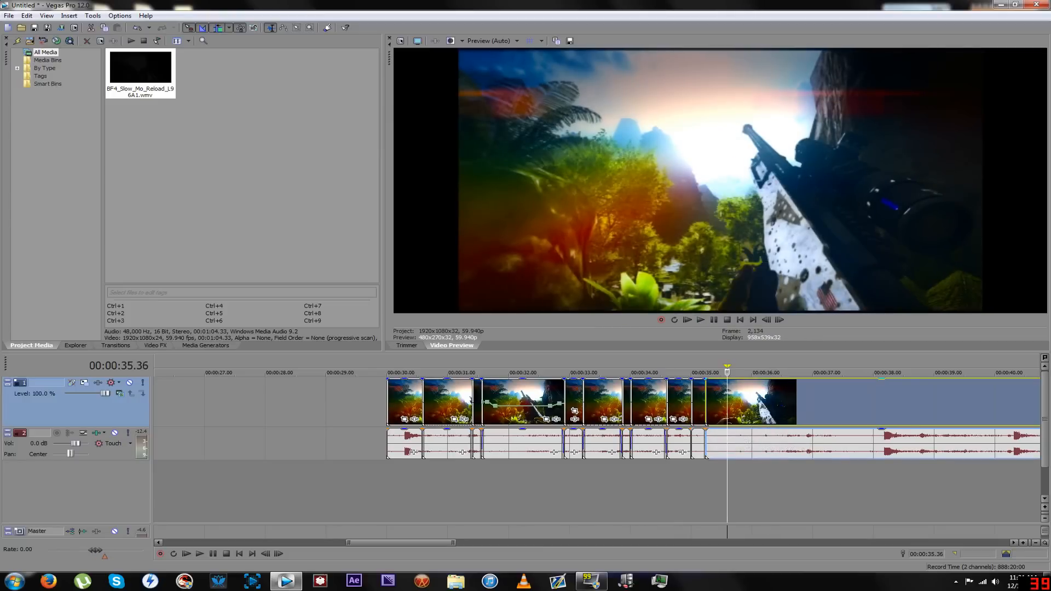
key(Left)
key(Left)
key(Left)
key(Left)
key(Left)
key(Left)
key(Left)
key(Left)
key(Left)
key(Left)
key(Left)
key(Left)
key(Left)
key(Left)
key(Left)
key(Left)
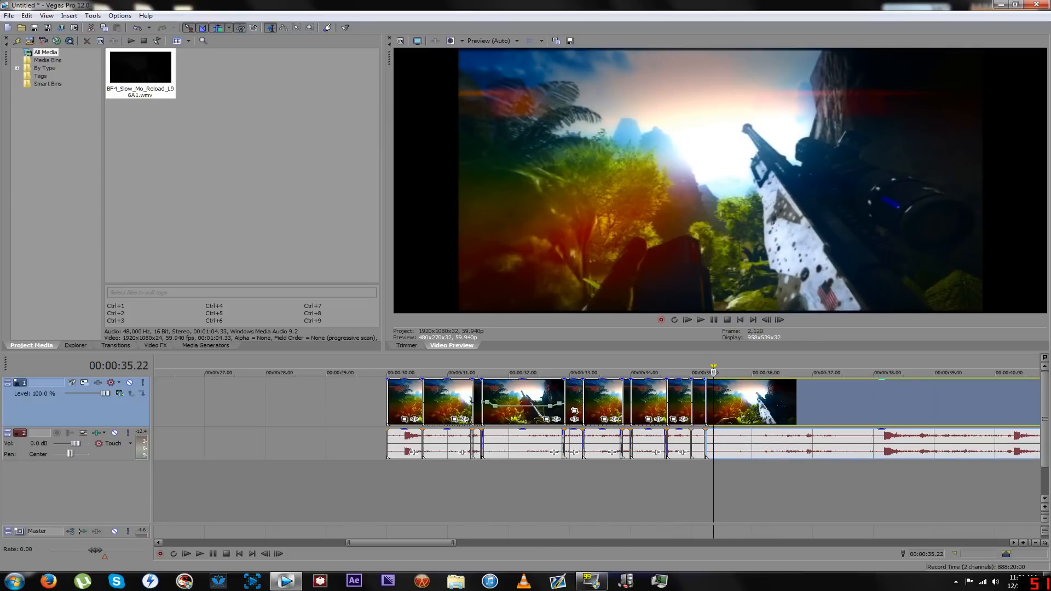
key(Left)
key(Left)
key(Left)
key(Left)
key(Left)
key(Left)
key(Right)
key(Right)
key(Right)
key(Right)
key(Right)
key(Right)
key(Right)
key(Right)
key(s)
Slow down the new short segment before that split by stretching its end to 00:00:35.38, and play it back
mouse_move(714, 404)
mouse_down()
mouse_move(738, 404)
mouse_move(729, 404)
mouse_up()
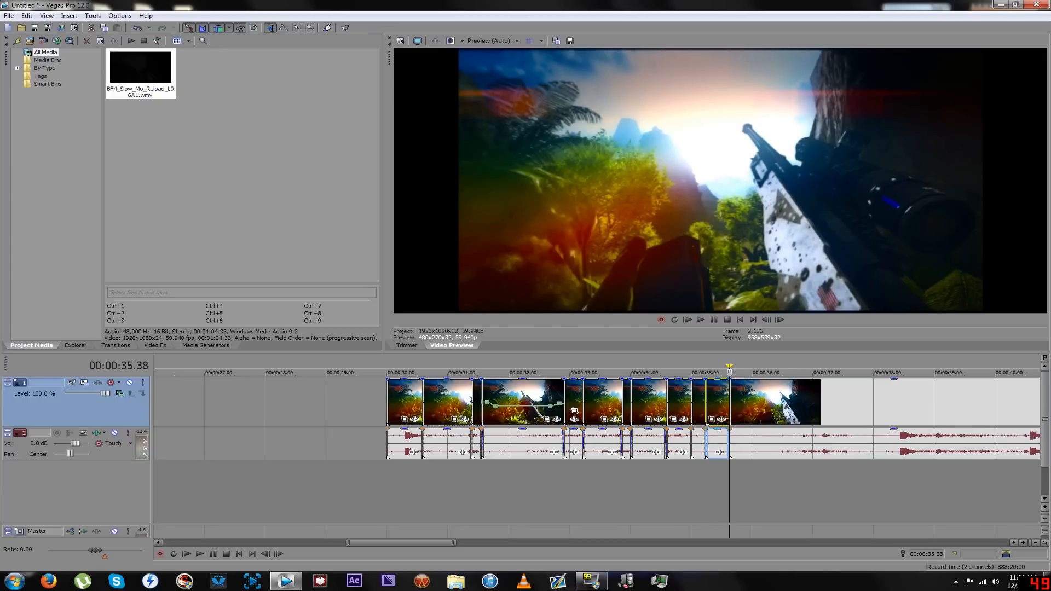
key(space)
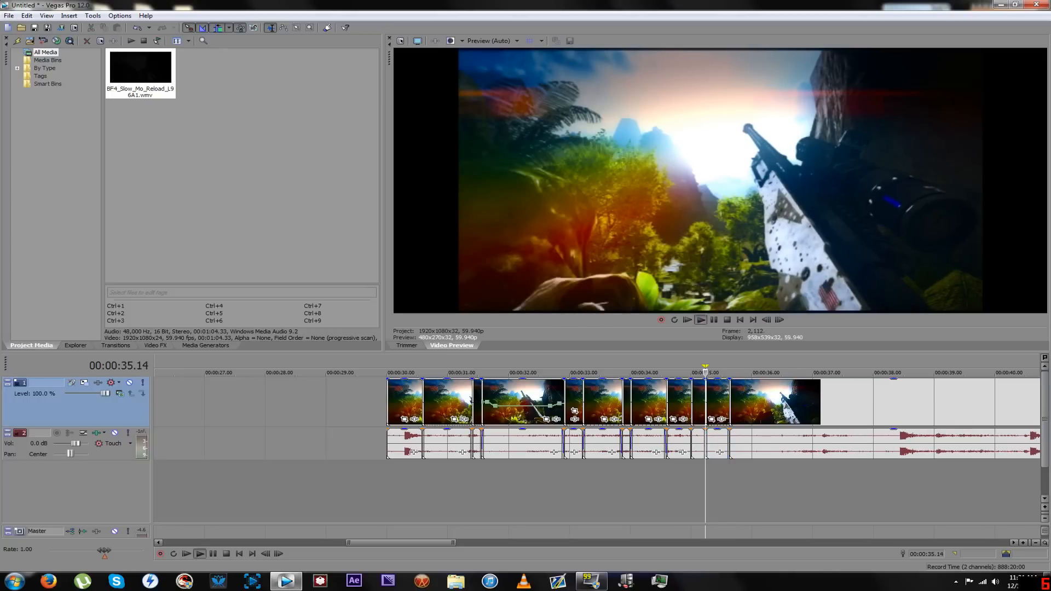
key(space)
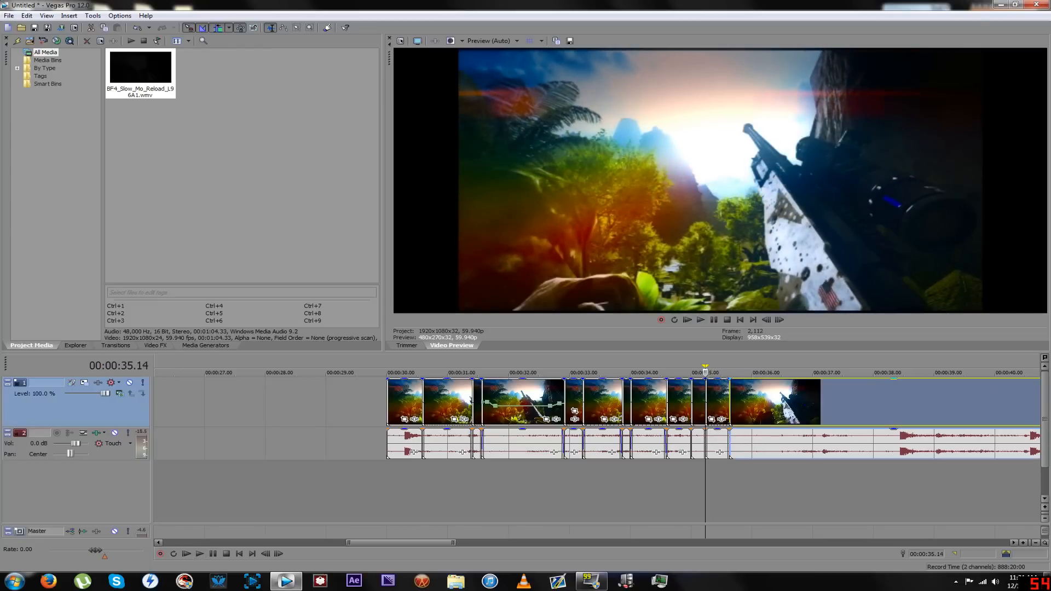
Split the long last piece at 00:00:35.49 and slow down the new short segment by stretching its end to 00:00:36.22
click(745, 404)
key(Left)
key(Left)
key(Left)
key(Left)
key(s)
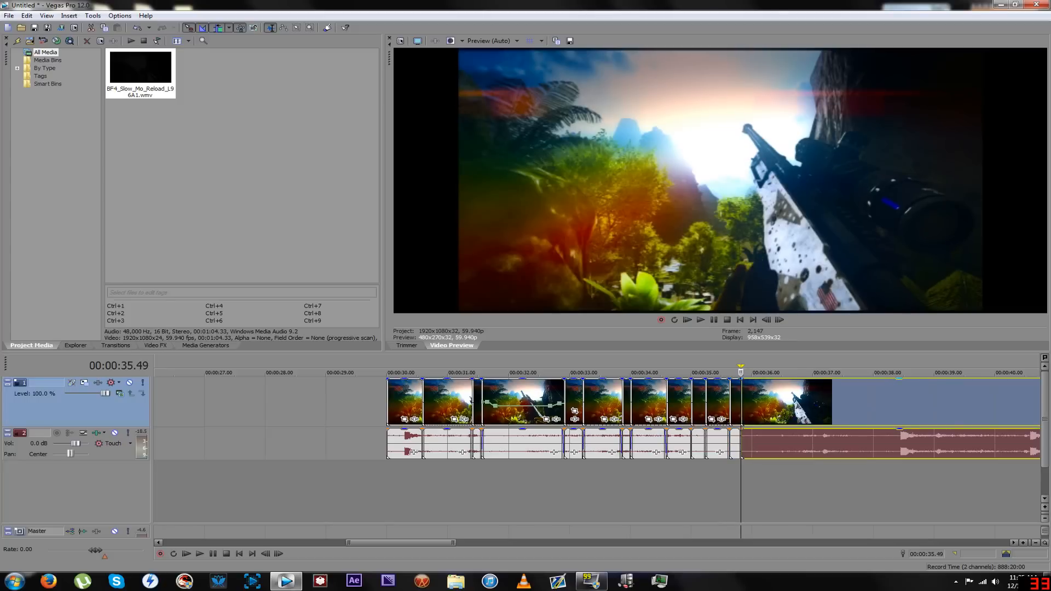
drag(740, 404, 813, 404)
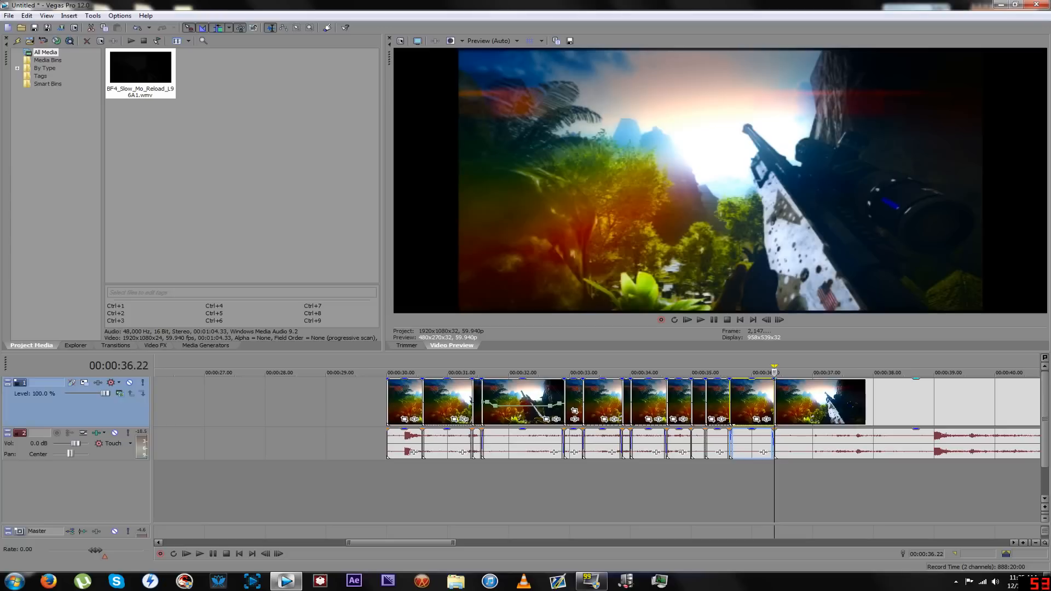
scroll(832, 404, up, 4)
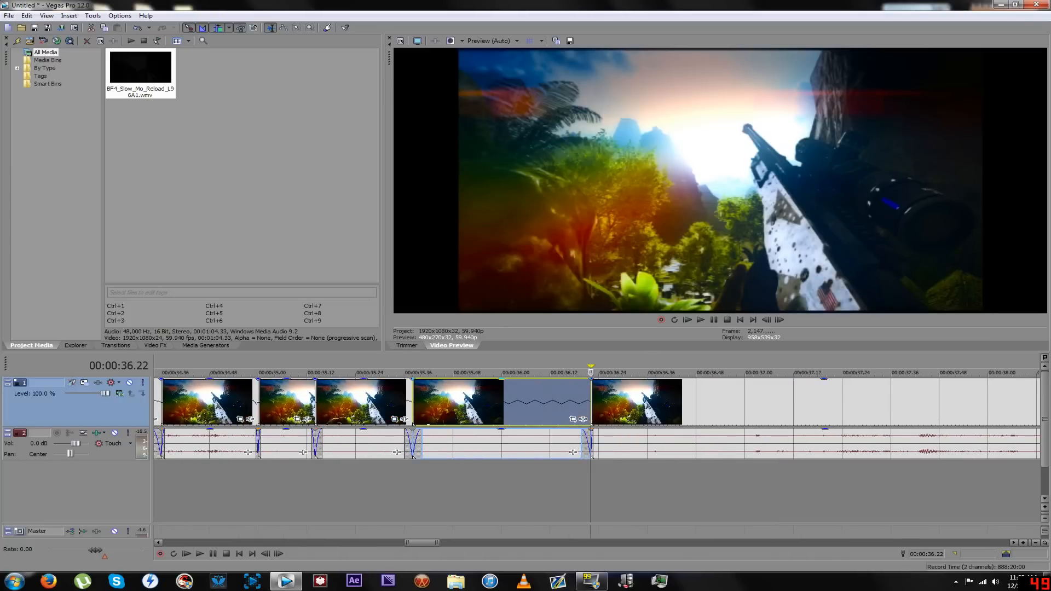
Insert a velocity envelope on the slowed segment that ends at 00:00:36.22 and place the cursor near its start
right_click(498, 406)
mouse_move(570, 309)
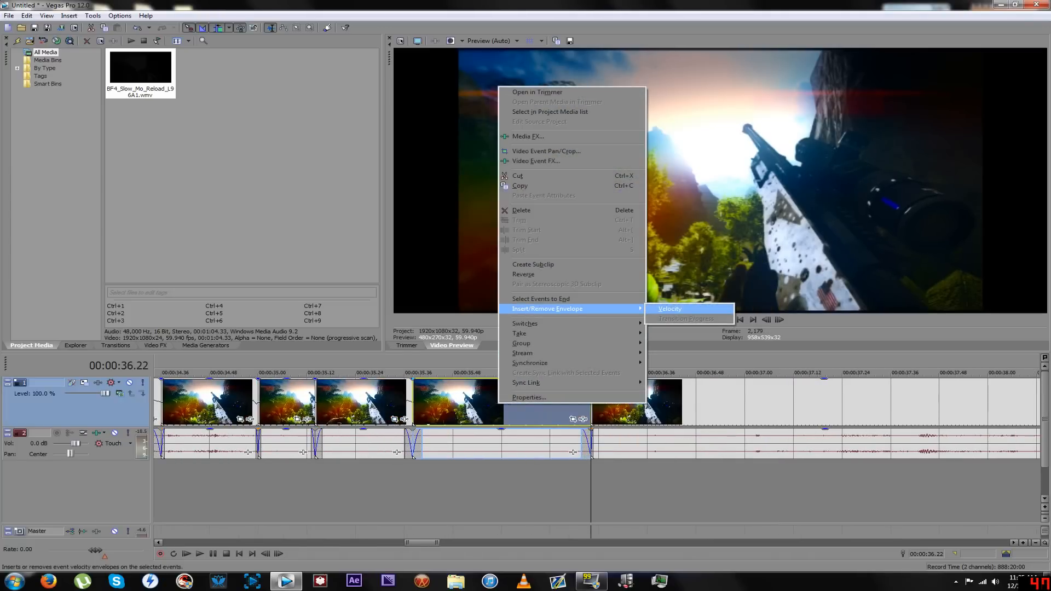
click(670, 308)
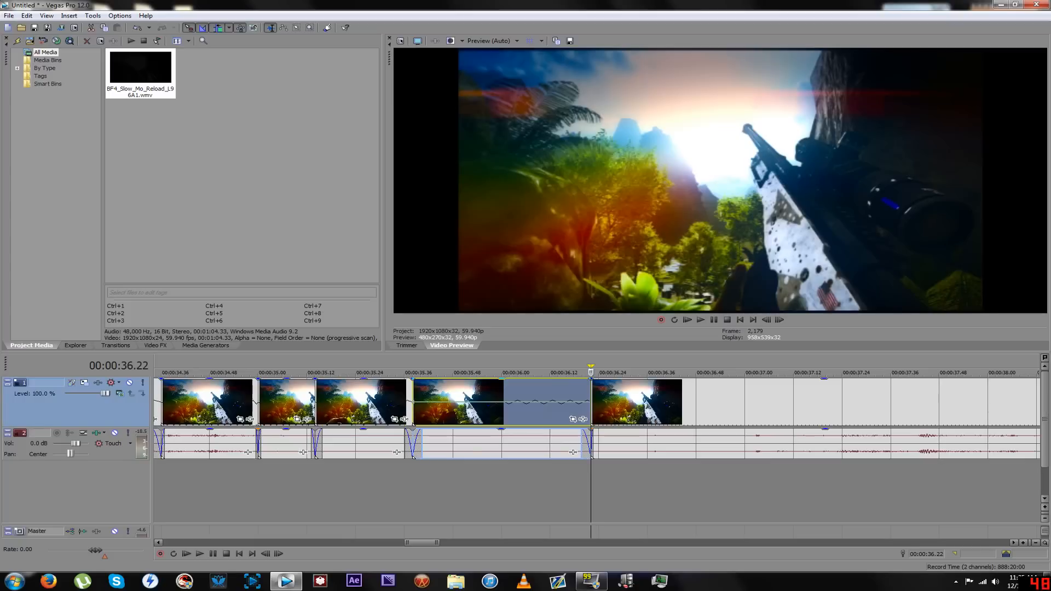
click(446, 406)
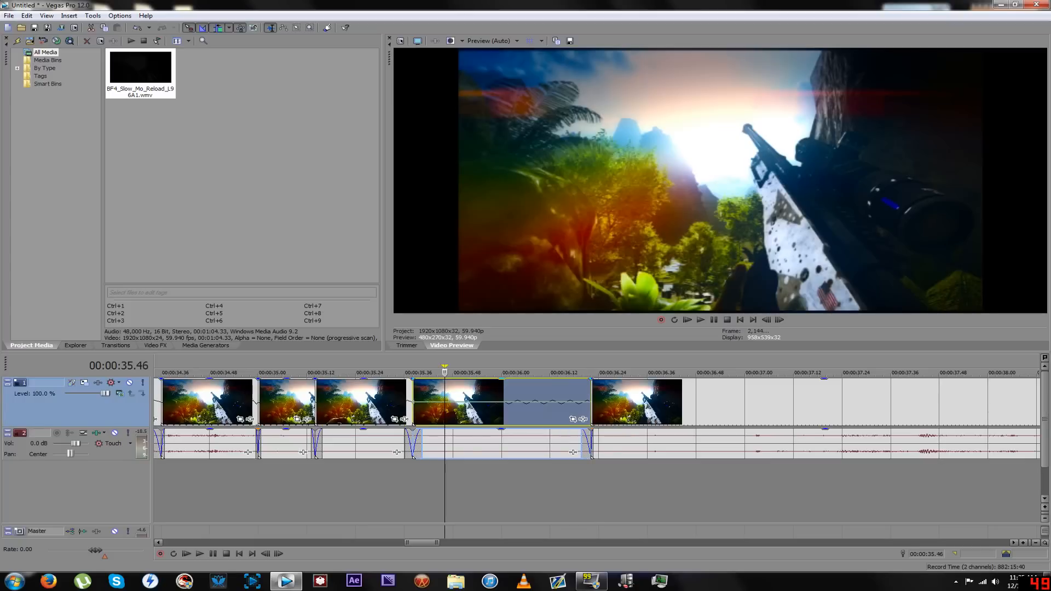
click(433, 406)
Add two velocity points near the segment's start and lower the velocity from the second point on to about 67%
right_click(435, 403)
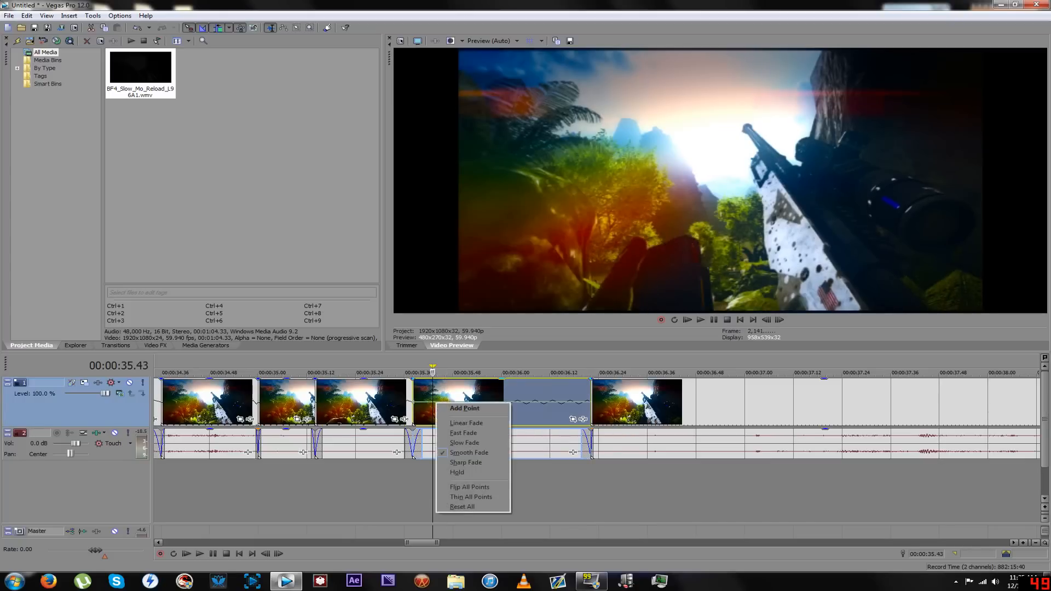
right_click(425, 403)
click(443, 408)
right_click(430, 402)
click(449, 408)
drag(431, 402, 437, 405)
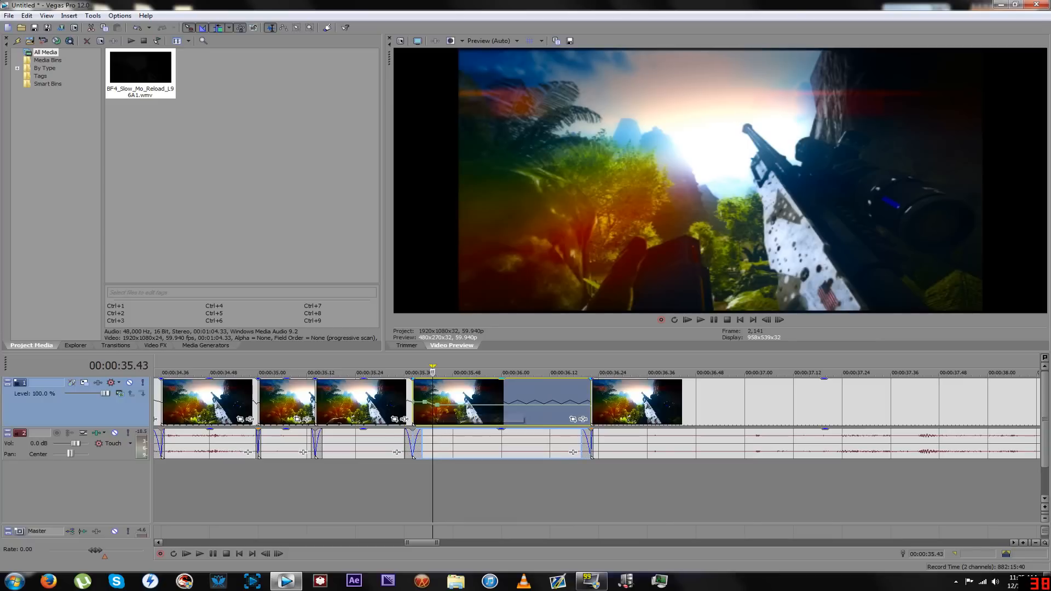
drag(425, 402, 424, 403)
Play back the segment with the shaped velocity from its start at 00:00:35.38
click(414, 408)
key(space)
key(space)
key(space)
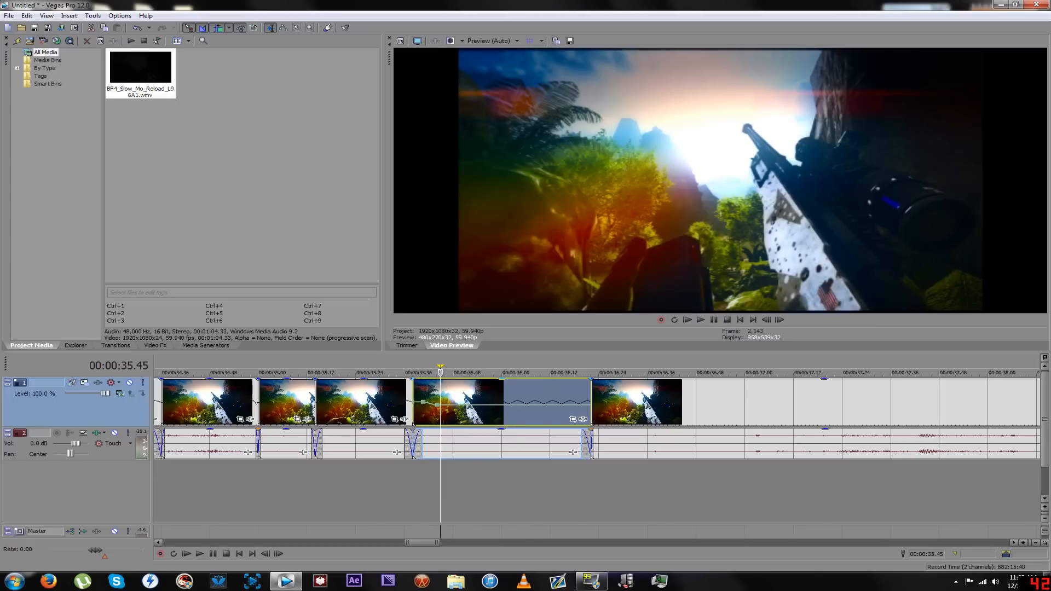
click(413, 472)
key(space)
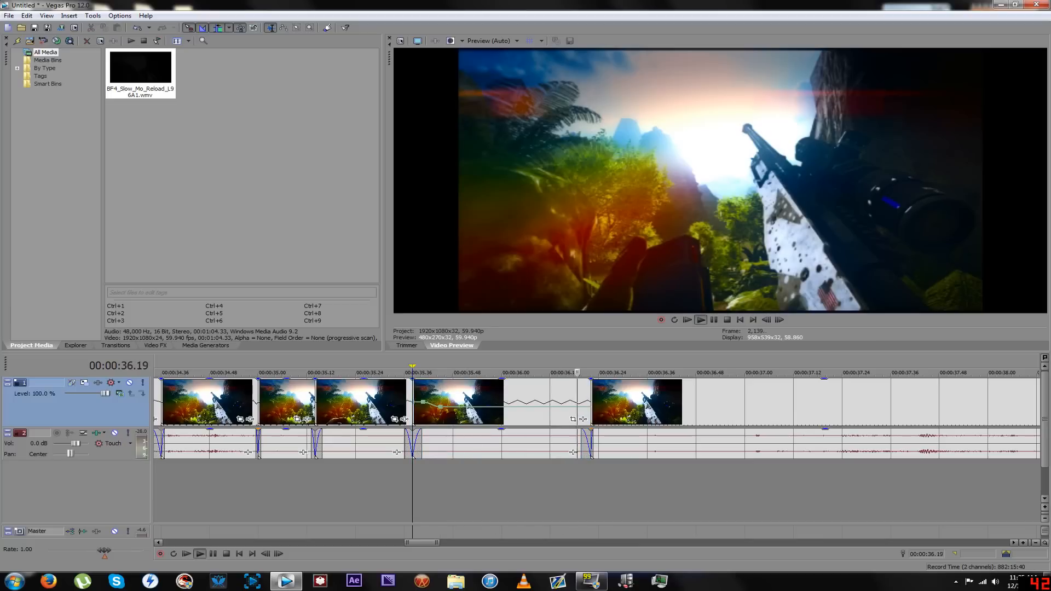
key(space)
Examine the motion in the segment's first half, stepping frame by frame back and forth up to 00:00:35.54
key(Right)
key(Right)
key(Right)
key(Right)
key(Right)
key(Right)
key(Right)
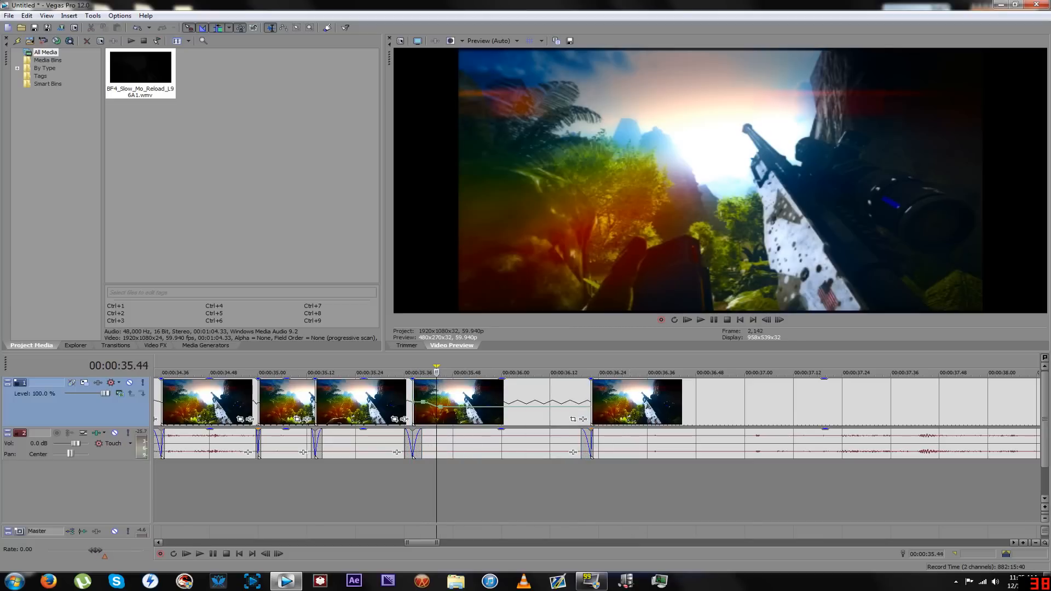
key(Right)
key(Right)
key(Right)
key(Right)
key(Right)
key(Right)
key(Right)
key(Right)
key(Right)
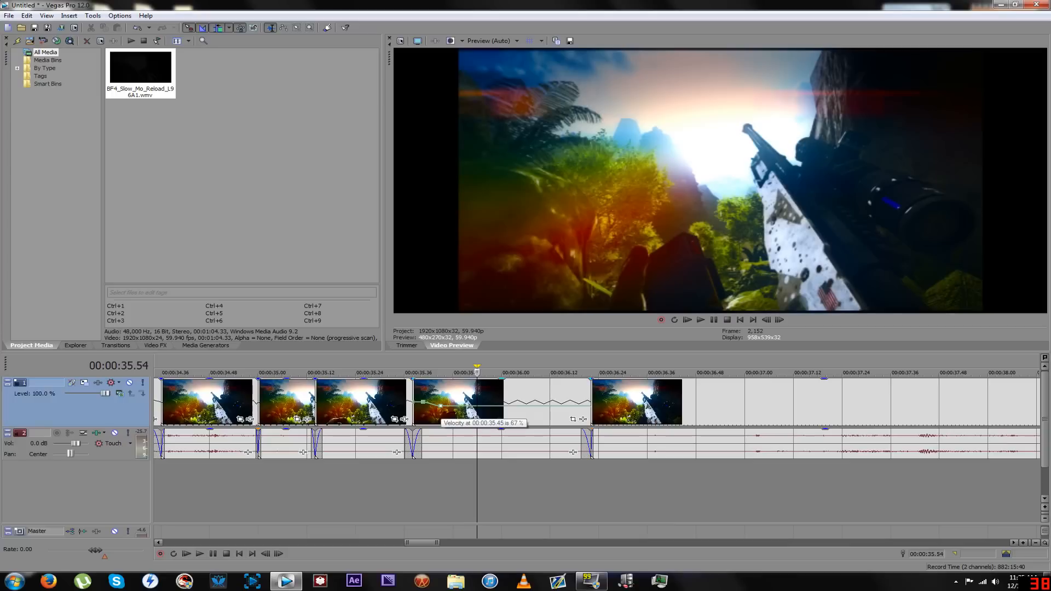
key(Left)
key(Left)
key(Left)
key(Left)
key(Left)
key(Left)
key(Left)
key(Left)
key(Left)
key(Left)
key(Left)
key(Left)
key(Left)
key(Left)
key(Left)
key(Left)
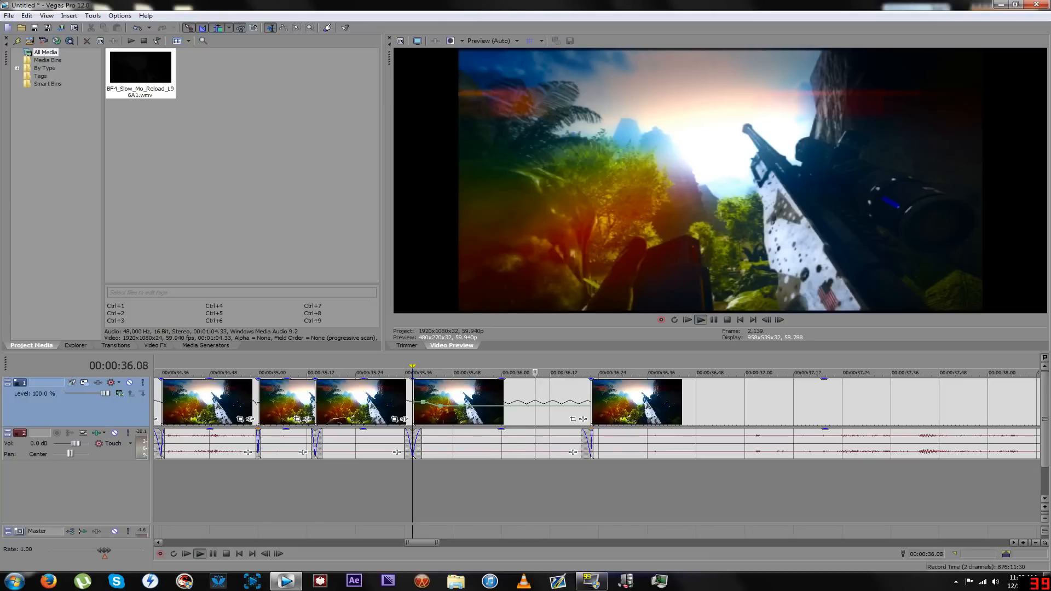
key(Right)
key(Right)
key(Right)
key(Right)
key(Right)
key(Right)
key(Right)
key(Right)
key(Right)
key(Right)
key(Right)
key(Right)
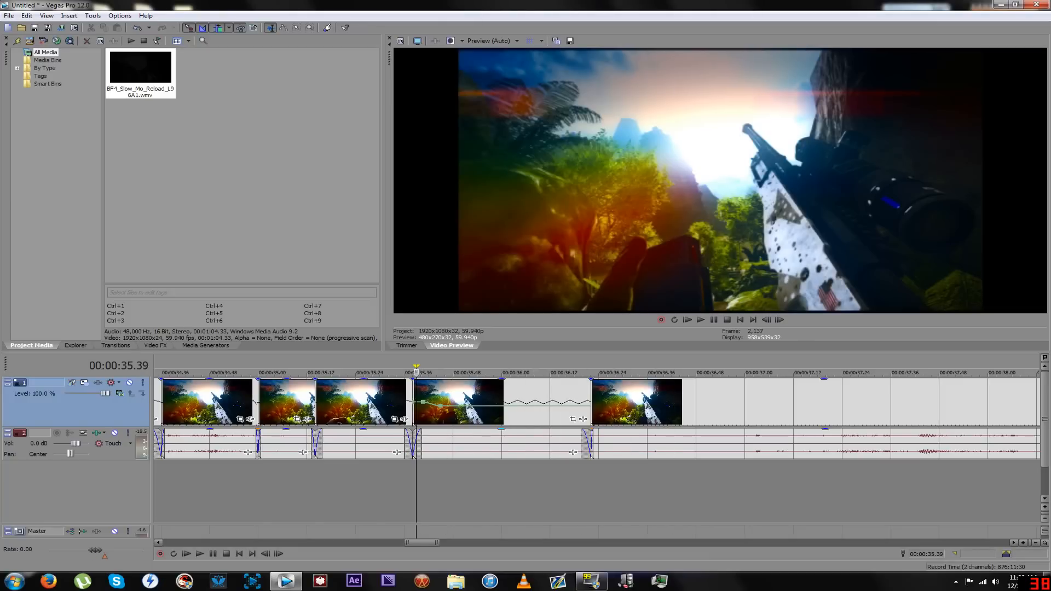
key(Right)
key(Right)
key(Right)
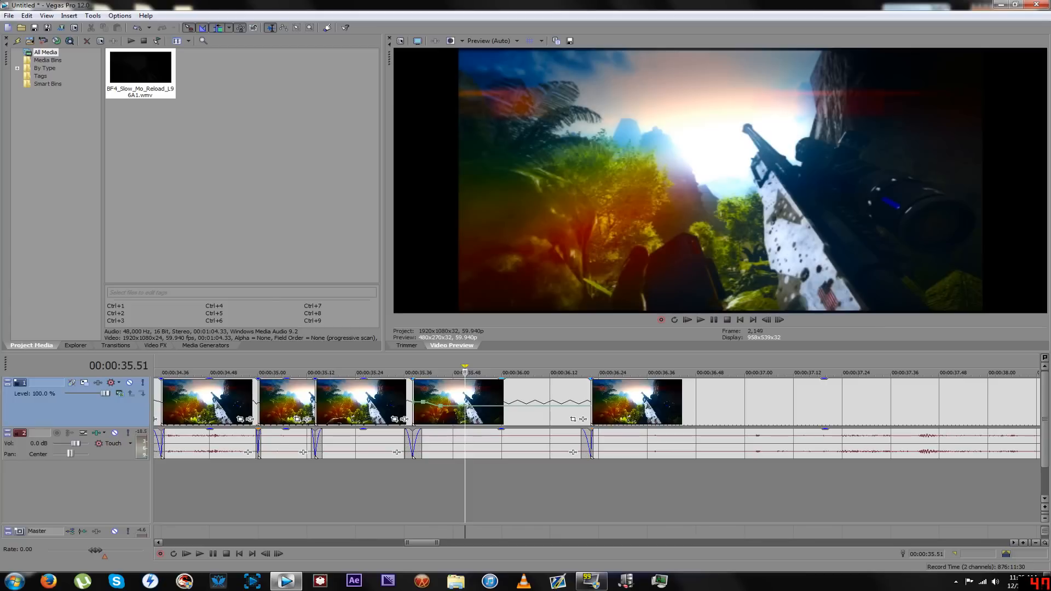
Speed up the segment by compressing its end to about 00:00:36.14, and return the cursor to its start at 00:00:35.38
drag(591, 403, 559, 402)
click(440, 482)
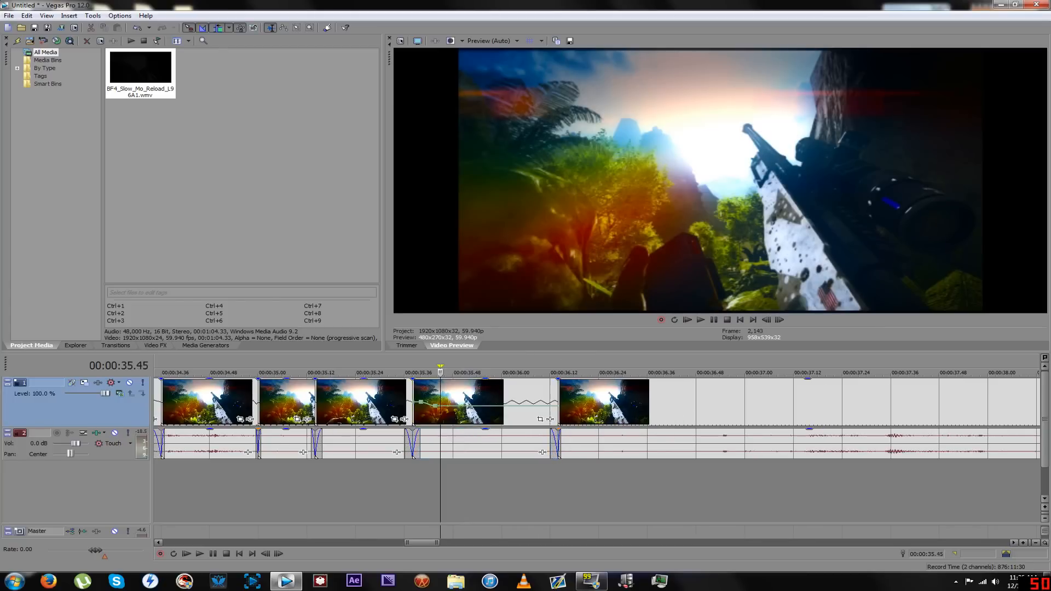
click(424, 482)
click(413, 482)
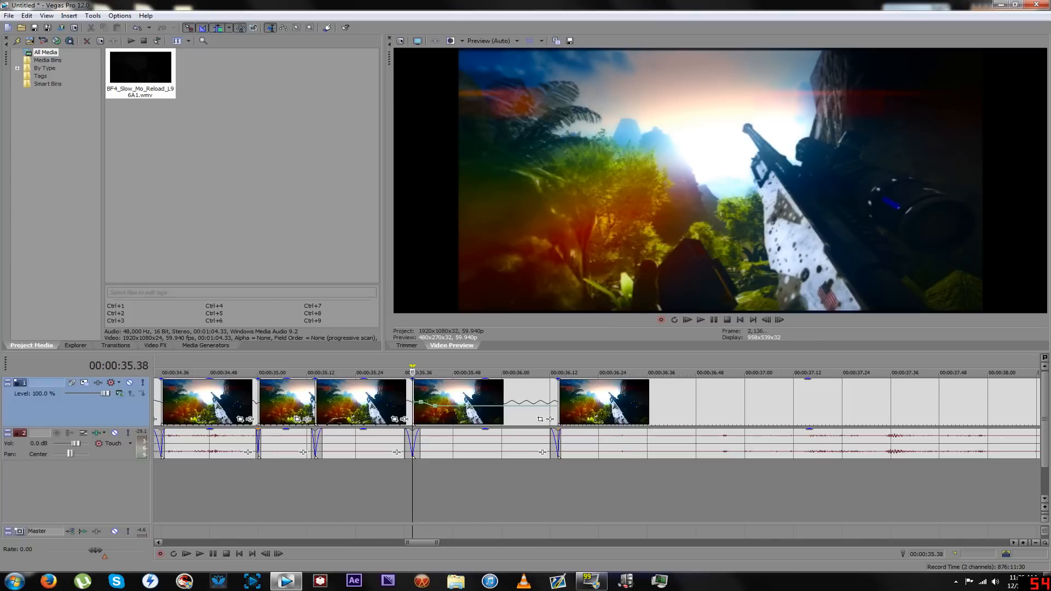
Split the compressed segment just before its end, at 00:00:36.13
click(448, 397)
click(468, 397)
drag(468, 372, 554, 373)
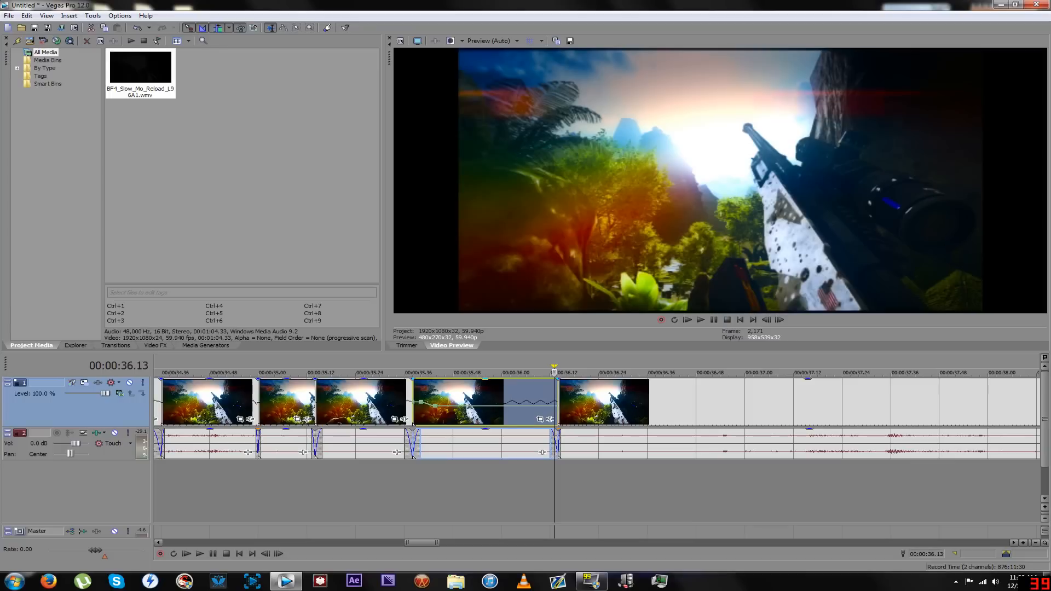
key(s)
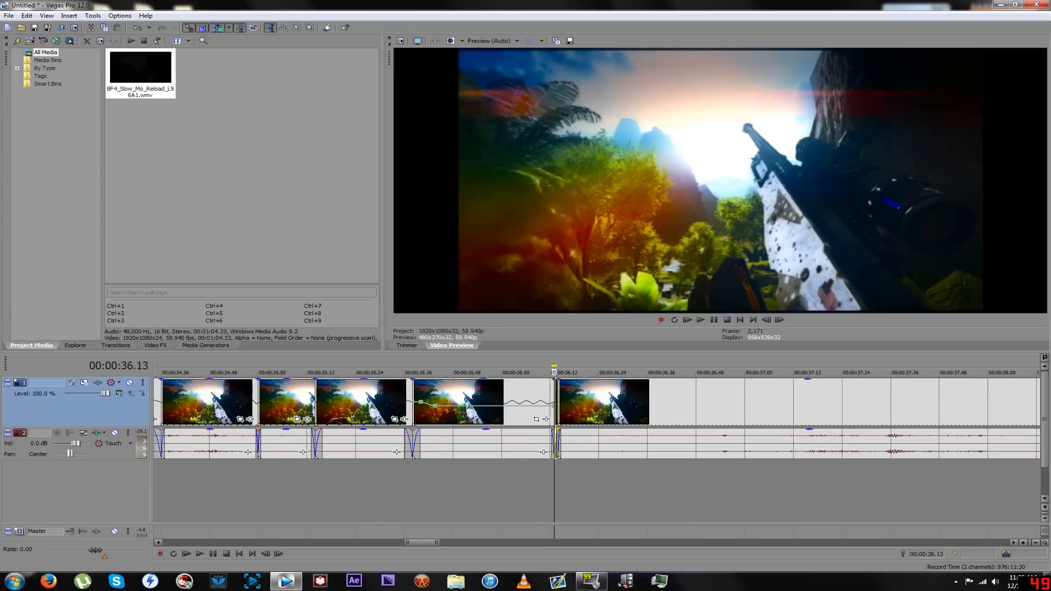
Check the frames around 00:00:36.14 and move the long last piece to start at 00:00:36.15, leaving a gap before it
scroll(572, 452, up, 3)
drag(608, 402, 611, 402)
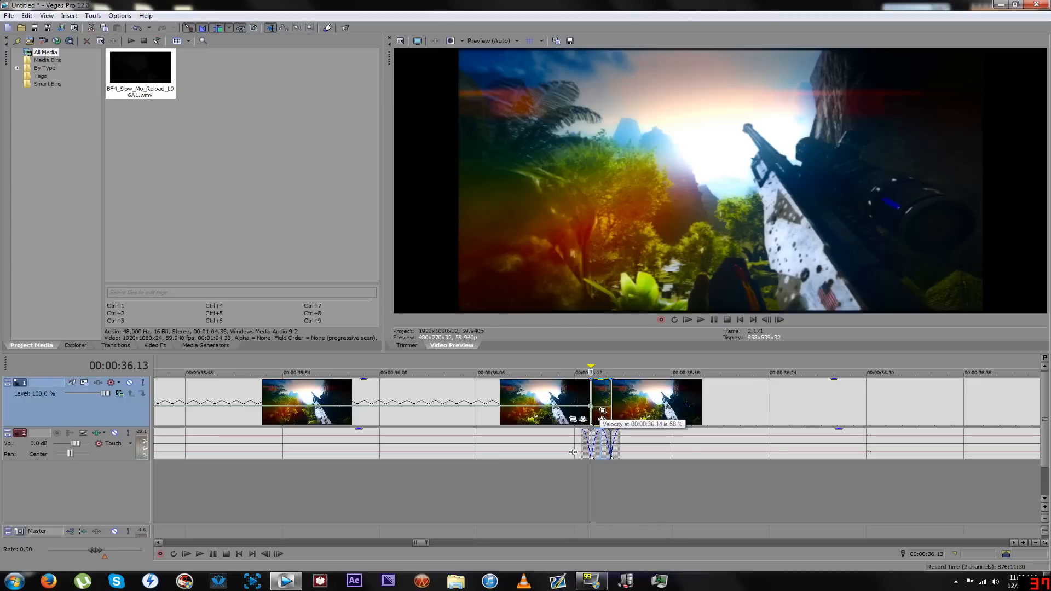
click(573, 452)
click(605, 399)
click(622, 400)
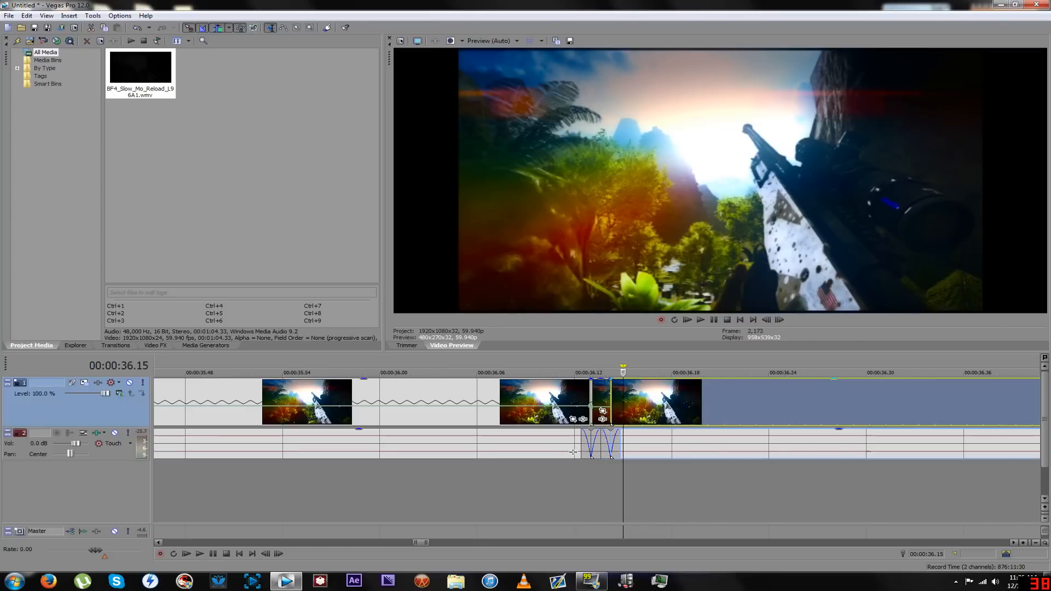
key(Left)
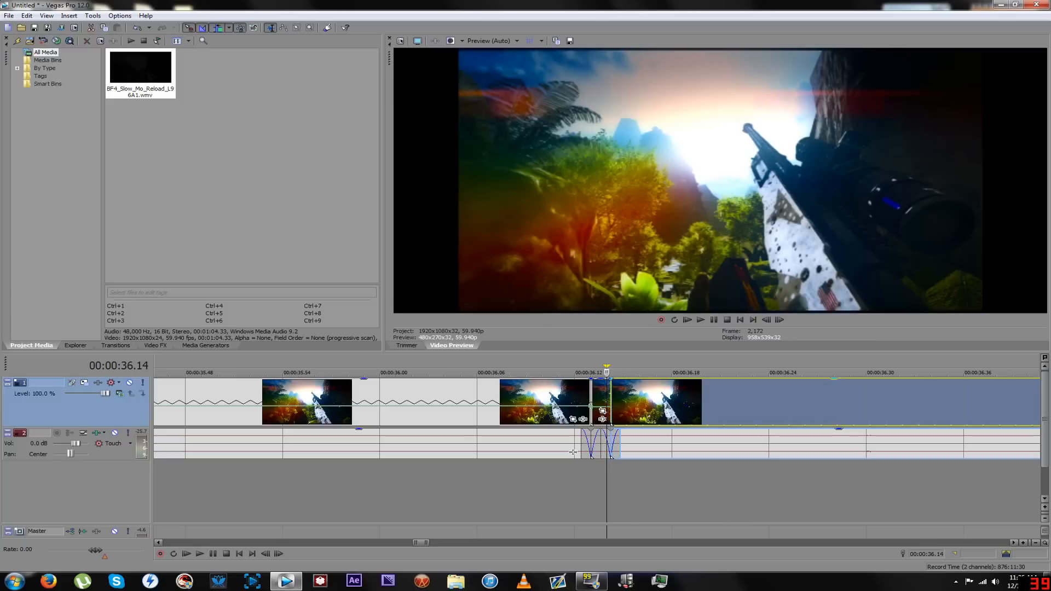
key(Right)
scroll(622, 400, up, 3)
key(Left)
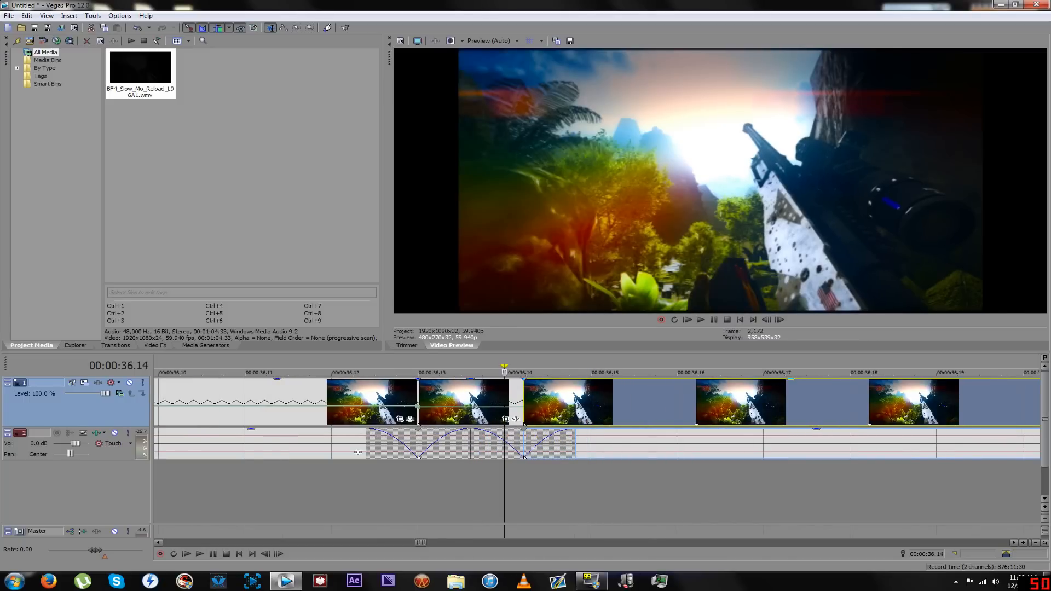
key(Right)
key(Left)
drag(622, 401, 690, 401)
key(Right)
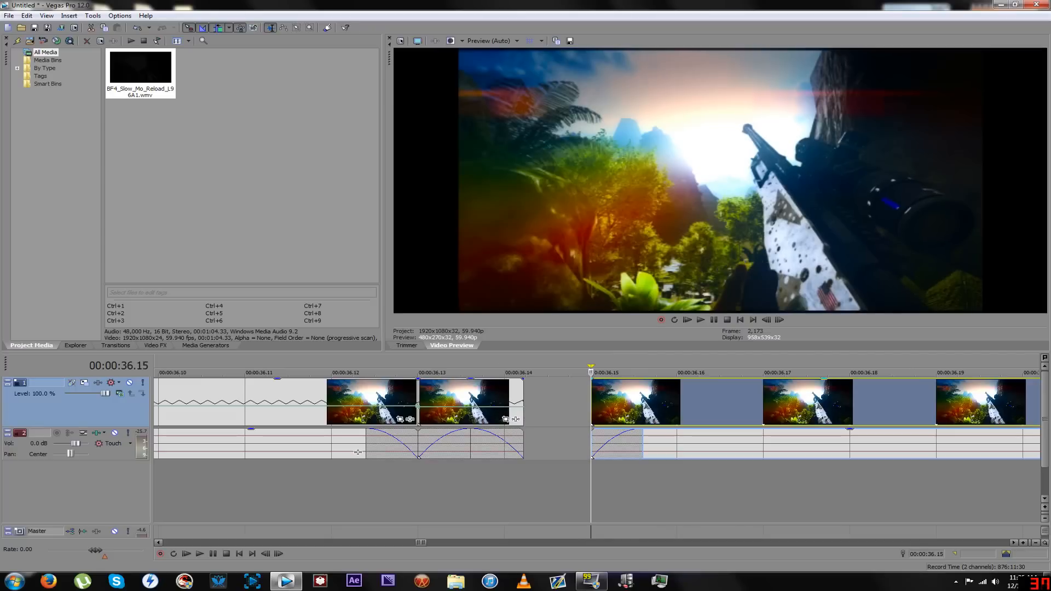
Lengthen the tiny piece after the 00:00:36.13 split to end at about 00:00:36.19 and check its last frames
drag(522, 401, 936, 402)
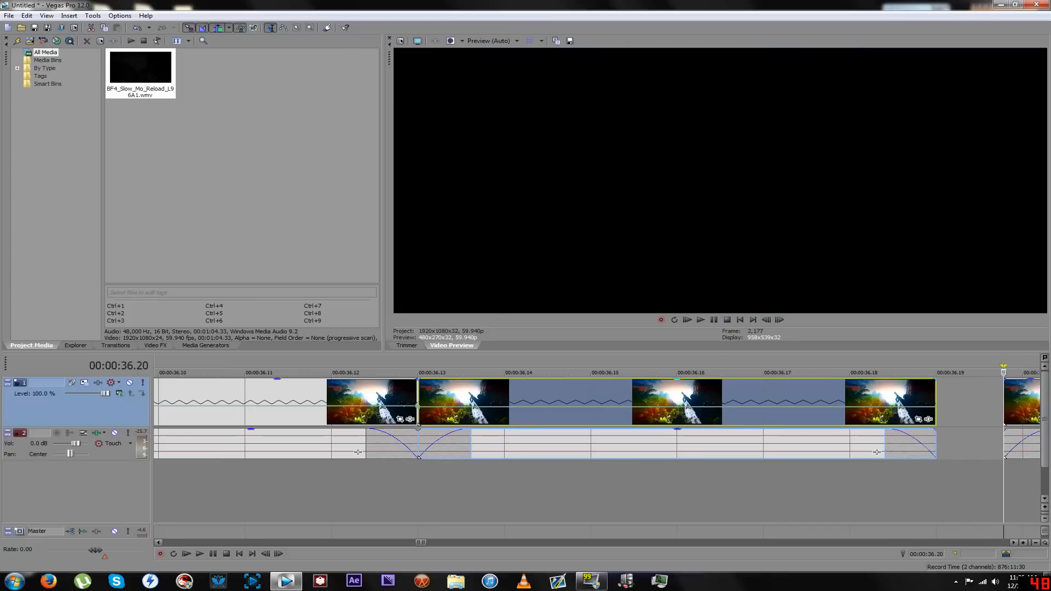
drag(817, 406, 817, 406)
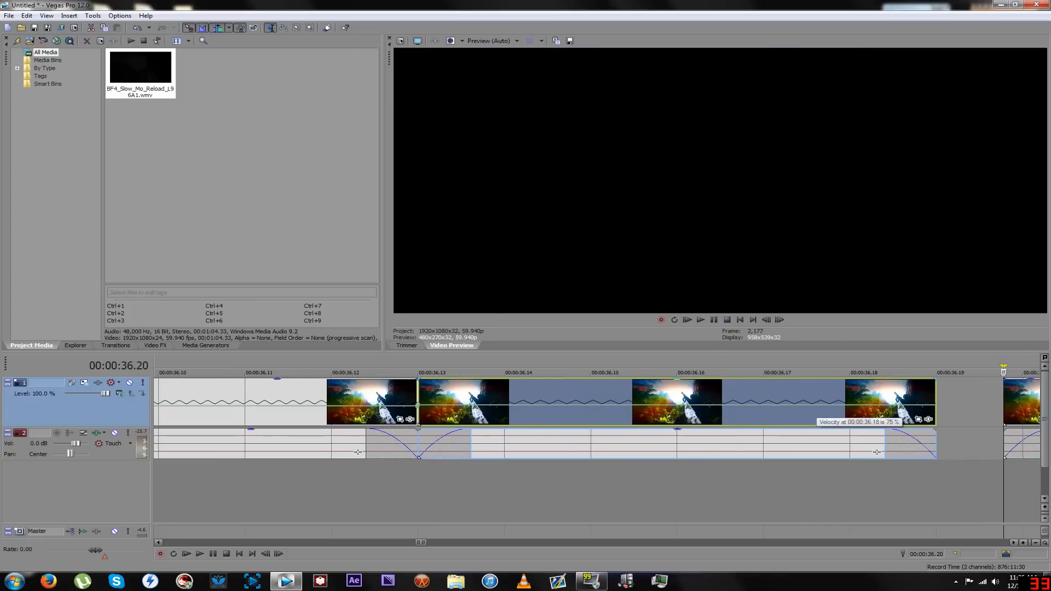
scroll(816, 405, down, 3)
click(500, 401)
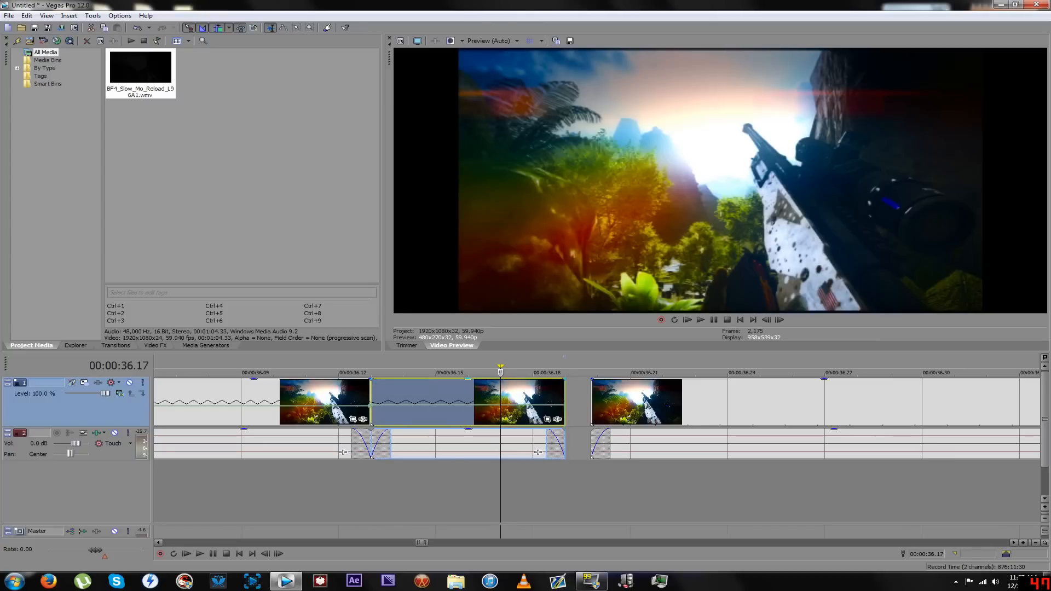
key(Right)
key(Right)
key(Left)
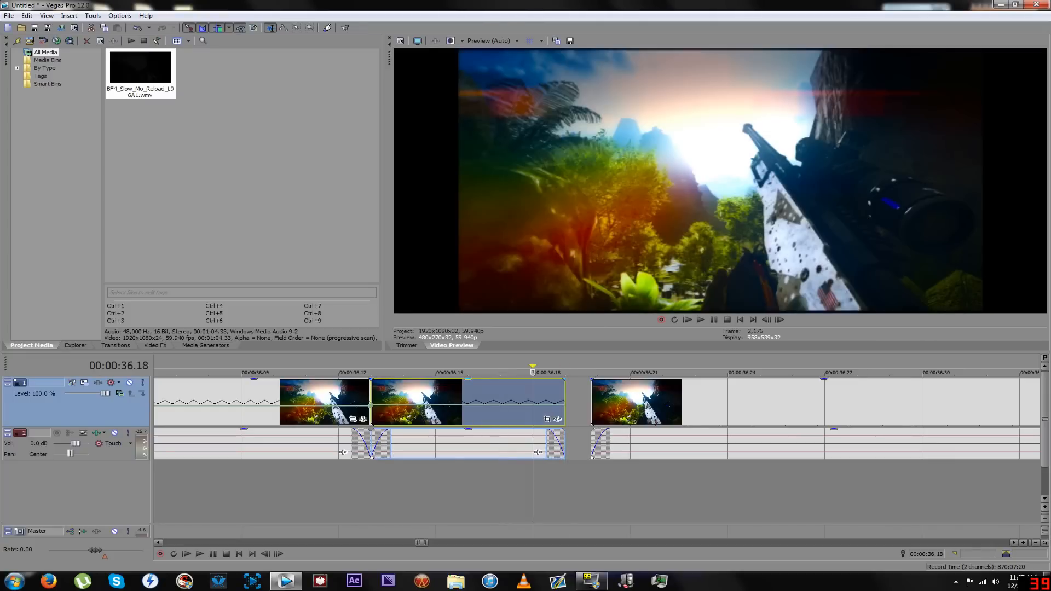
Lengthen the short piece one frame at a time to about 00:00:36.21, checking the frames at its end
drag(565, 402, 597, 402)
click(630, 402)
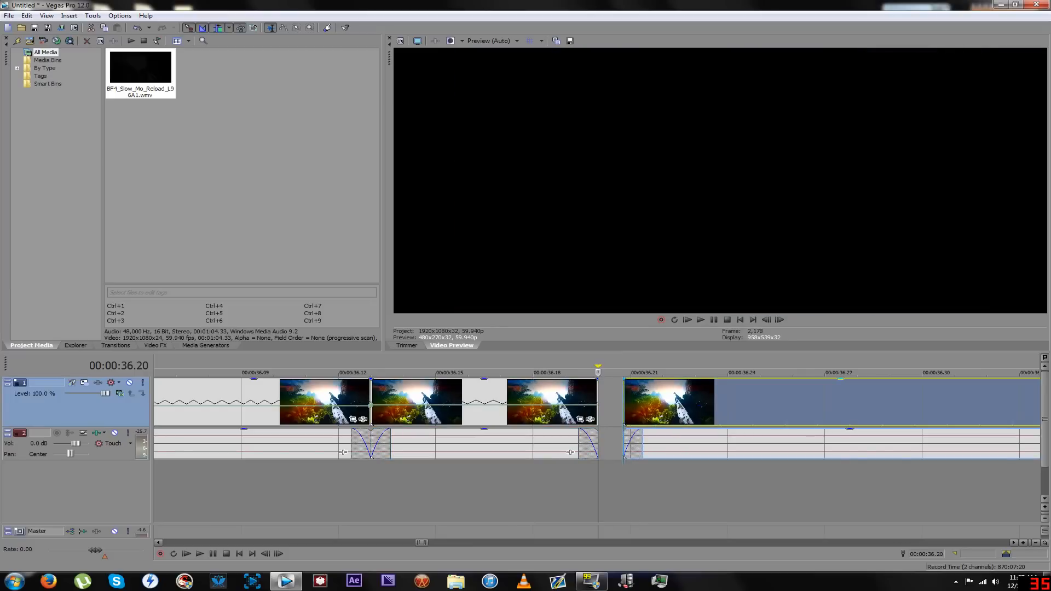
click(485, 402)
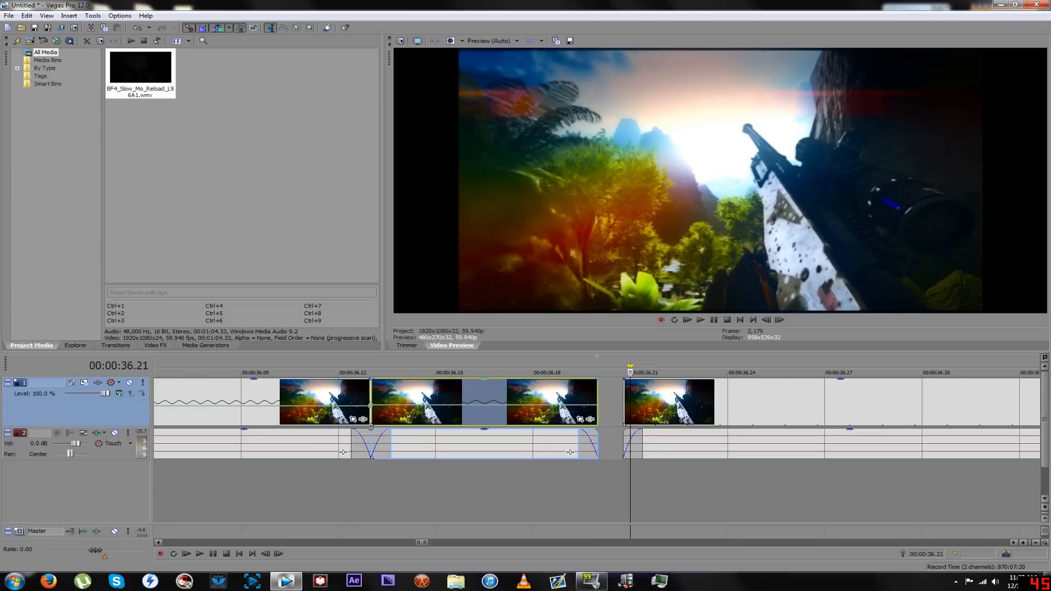
key(Left)
key(Left)
key(Right)
key(Left)
drag(597, 390, 630, 390)
scroll(603, 402, down, 3)
key(Right)
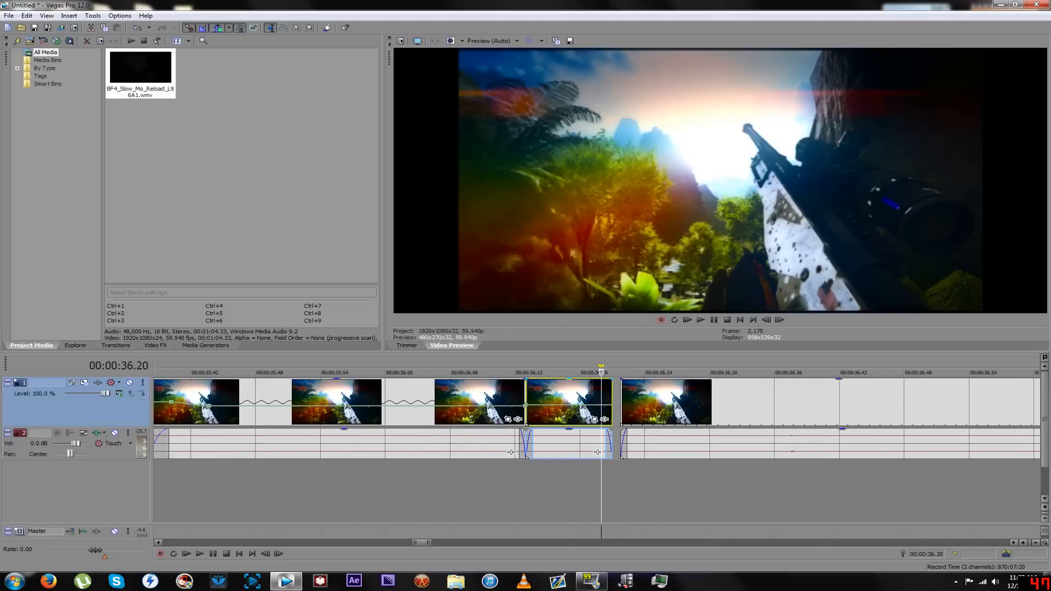
Lengthen the short piece to end at about 00:00:36.23 and compare its final frames
drag(612, 400, 633, 399)
key(Right)
key(Right)
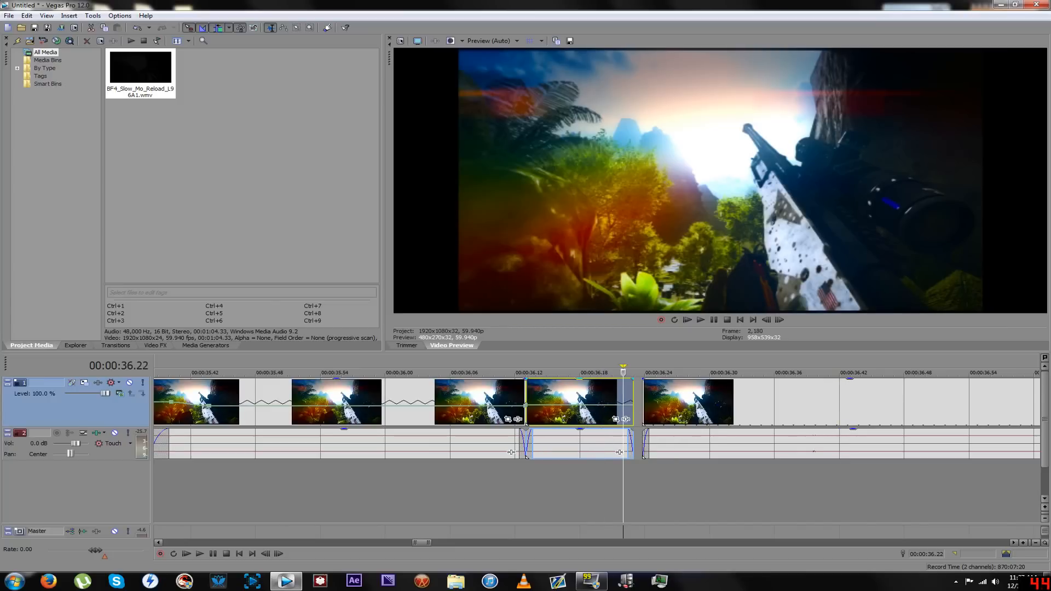
key(Right)
key(Left)
Lengthen the short piece to end at about 00:00:36.28 and move the long last piece against it to close the gap
drag(619, 452, 674, 452)
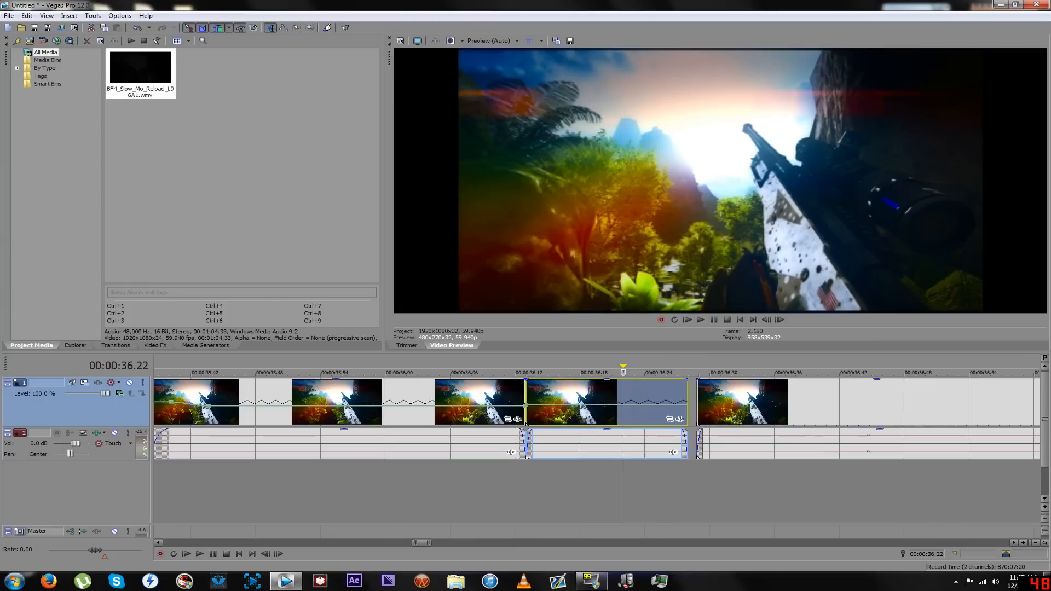
key(Right)
key(Right)
key(Right)
key(Right)
key(Right)
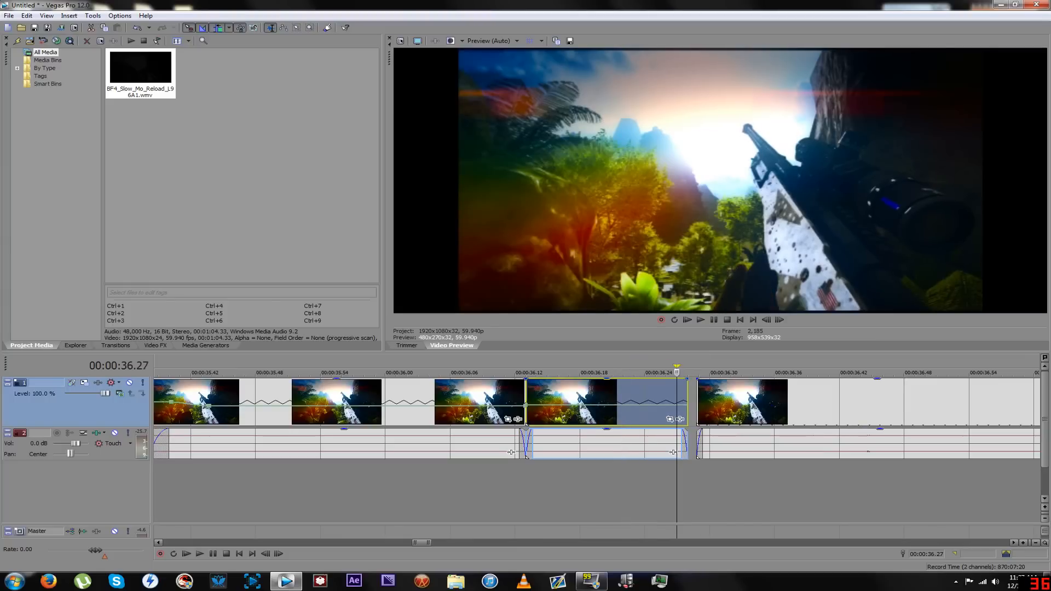
drag(739, 403, 730, 403)
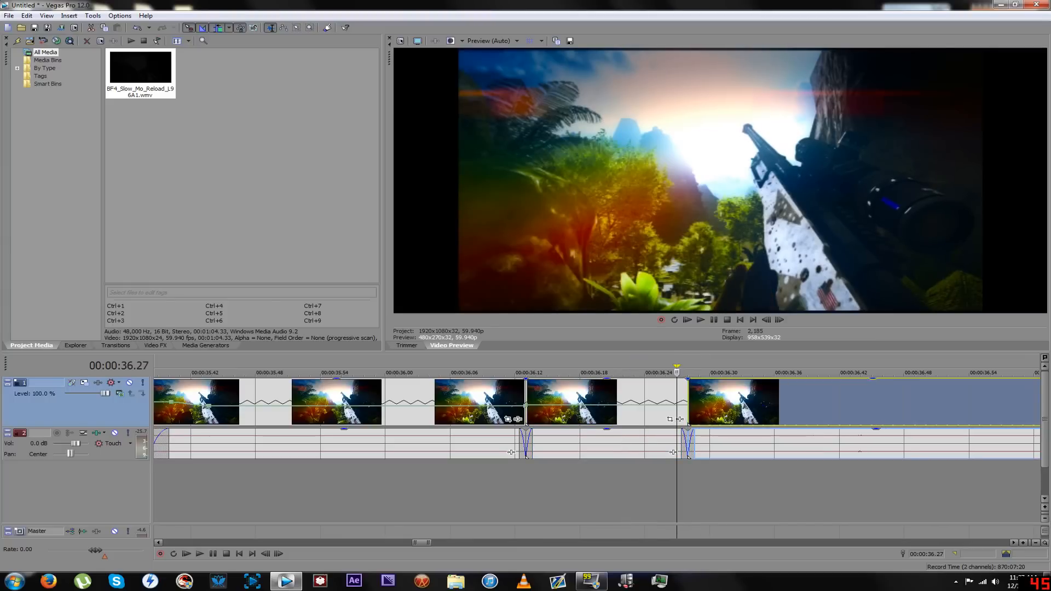
Add two velocity points near the end of the segment before the 00:00:36.13 split and shift the second one closer to the split
click(656, 490)
click(526, 490)
key(Left)
key(Left)
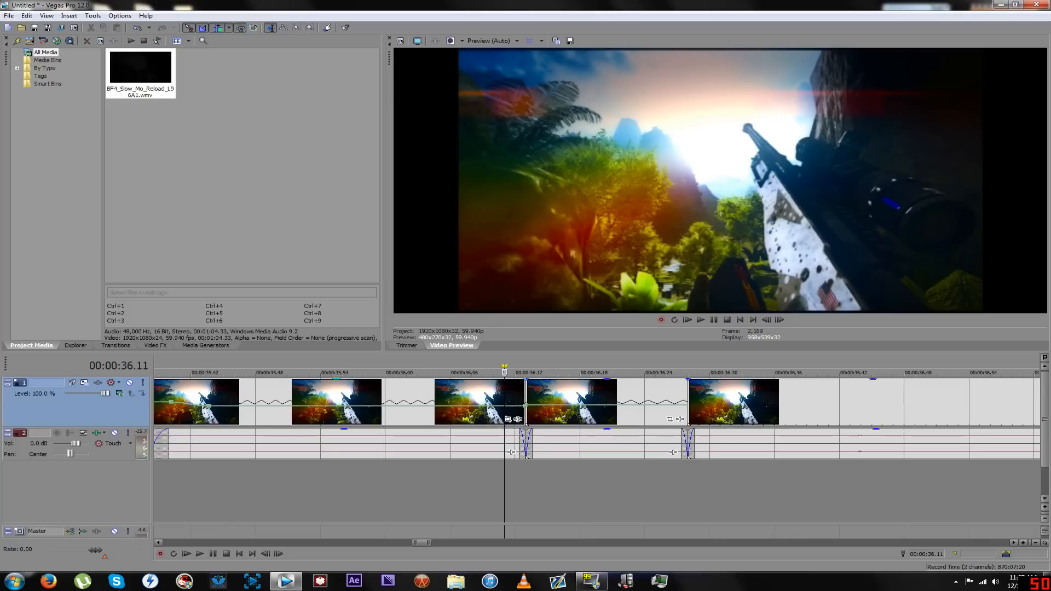
right_click(450, 406)
click(480, 411)
right_click(471, 406)
click(499, 411)
drag(472, 406, 487, 406)
Add a velocity point near the start of the short piece after the split and slightly lower its starting velocity
right_click(526, 406)
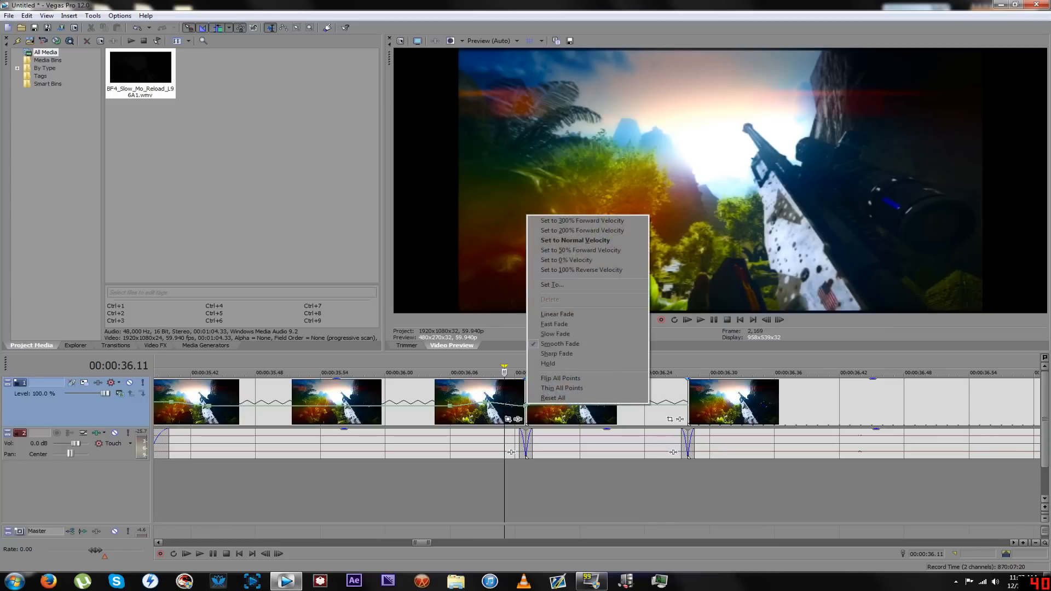
click(581, 415)
click(547, 414)
right_click(531, 405)
click(552, 413)
drag(526, 405, 525, 407)
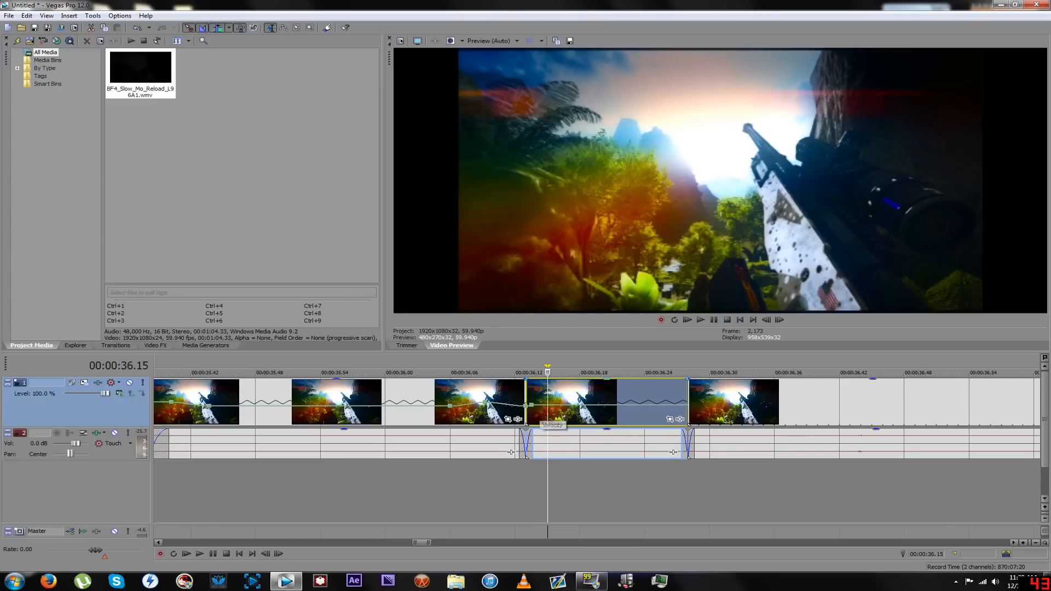
Play back the retimed section around the 00:00:36.13 split and examine the slow motion on both sides of it
scroll(617, 408, down, 3)
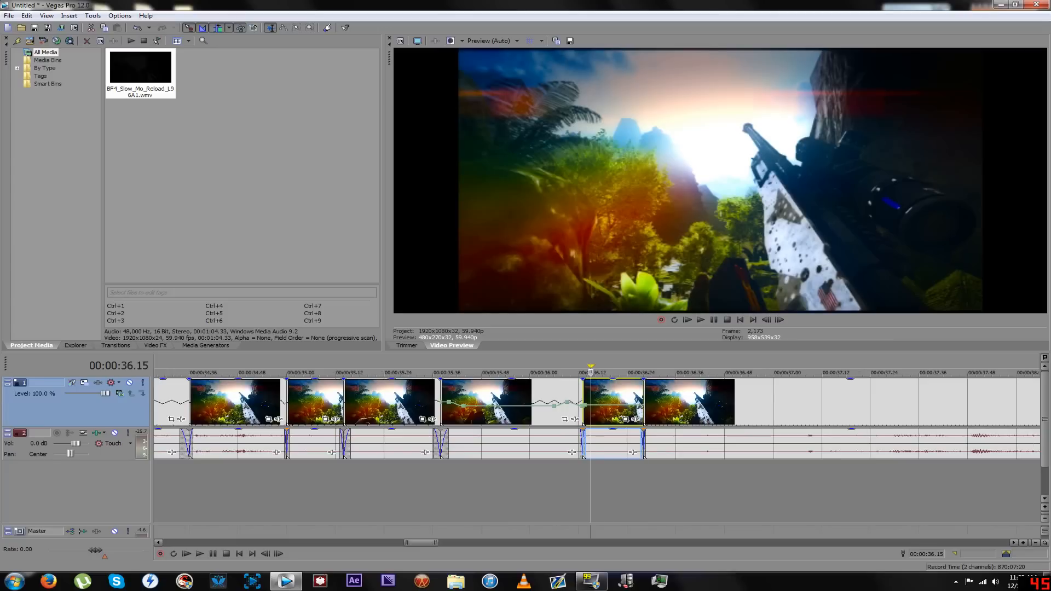
key(space)
key(space)
key(Right)
key(Right)
key(Right)
key(Right)
key(Right)
key(Right)
key(Right)
key(Right)
key(Right)
key(Right)
key(Right)
key(Right)
key(Right)
key(Right)
key(Right)
key(Right)
key(Right)
key(Right)
key(Right)
key(Right)
key(Right)
key(Right)
key(Right)
key(Right)
key(Right)
key(Right)
key(Right)
key(Right)
key(Right)
key(Right)
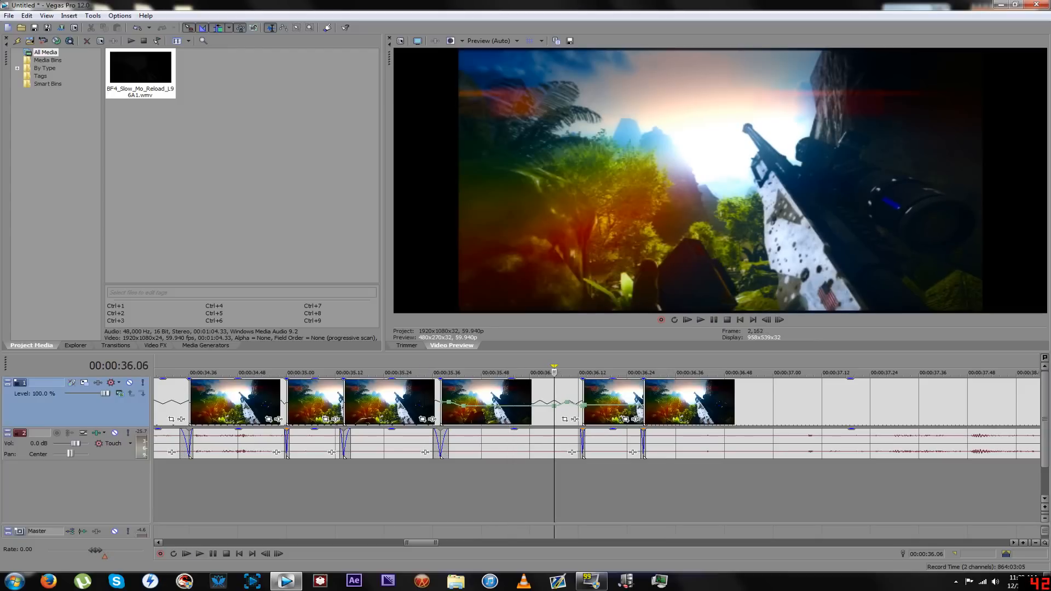
Examine the footage frame by frame from 00:00:36.06 across the short piece to 00:00:36.32 in the last piece
key(Right)
key(Right)
key(Right)
key(Right)
key(Right)
key(Right)
key(Right)
key(Right)
key(Right)
key(Right)
key(Right)
key(Right)
key(Right)
key(Right)
key(Right)
key(Right)
key(Right)
key(Right)
key(Right)
key(Right)
key(Right)
key(Right)
key(Right)
key(Right)
key(Right)
key(Right)
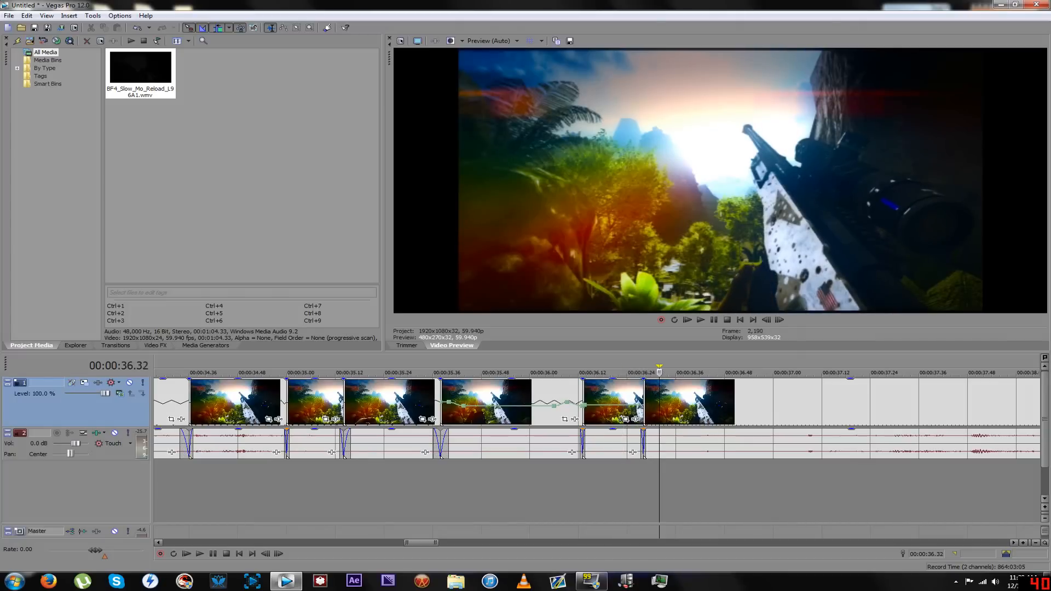
Split the long last piece at 00:00:36.38
click(692, 403)
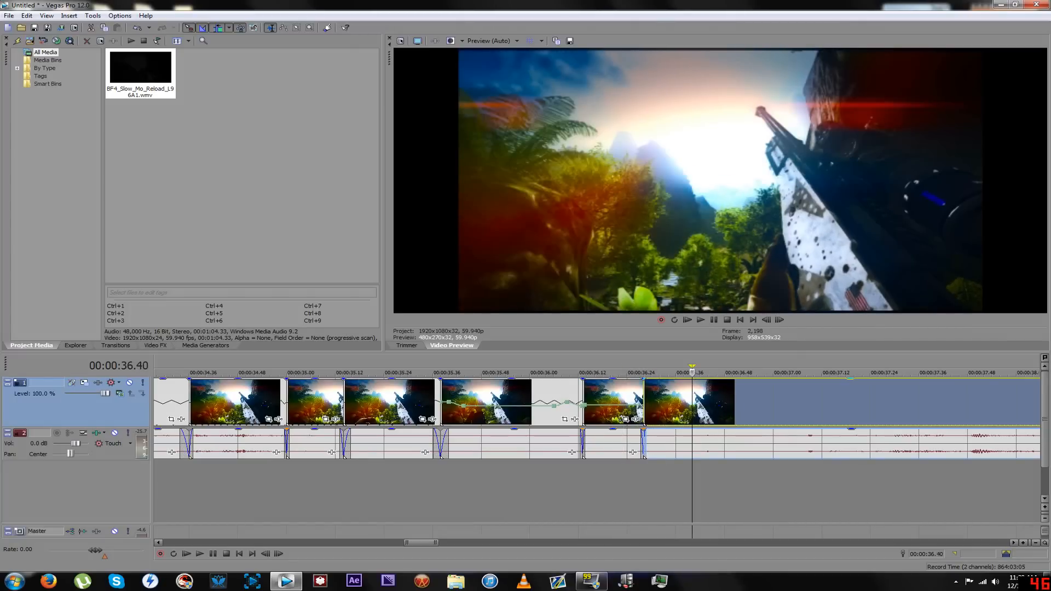
key(Left)
key(Left)
key(s)
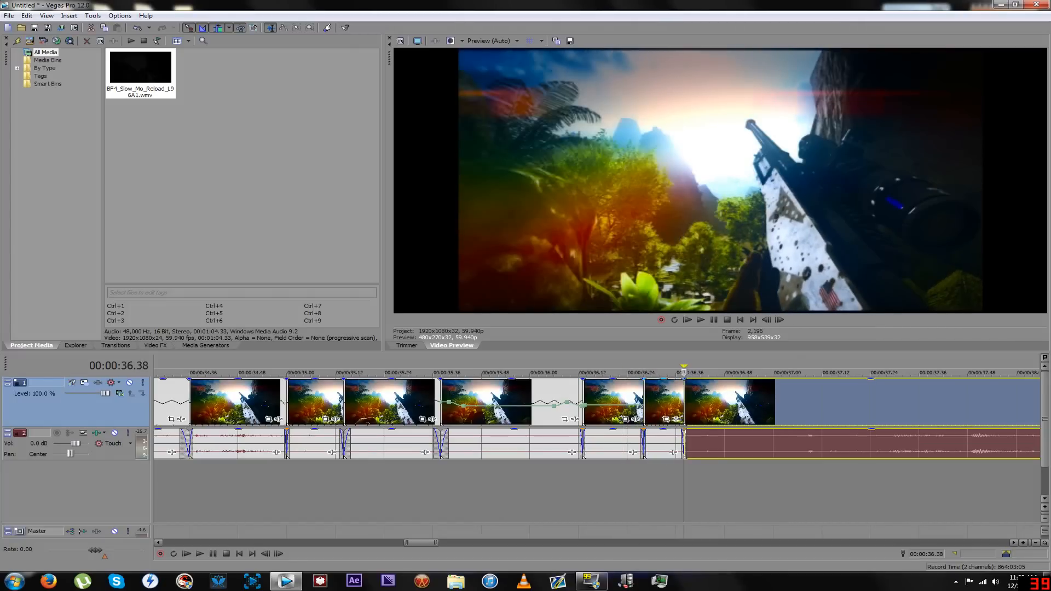
Stretch the new short piece to end at 00:00:36.52 with the long last piece directly after it, and compare frames around its end
drag(683, 402, 741, 402)
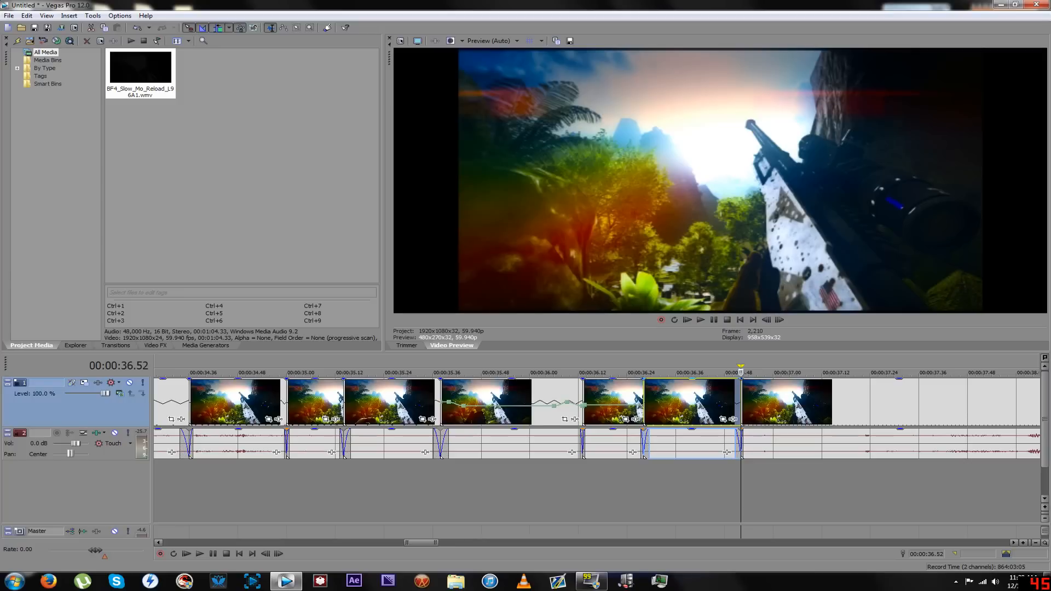
click(655, 403)
click(692, 402)
click(728, 402)
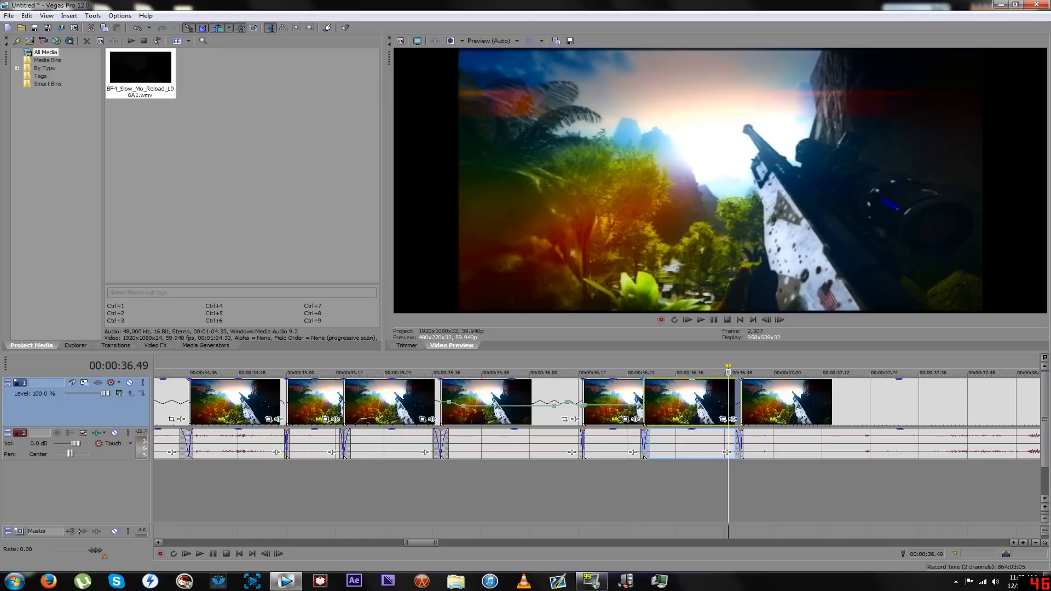
click(743, 403)
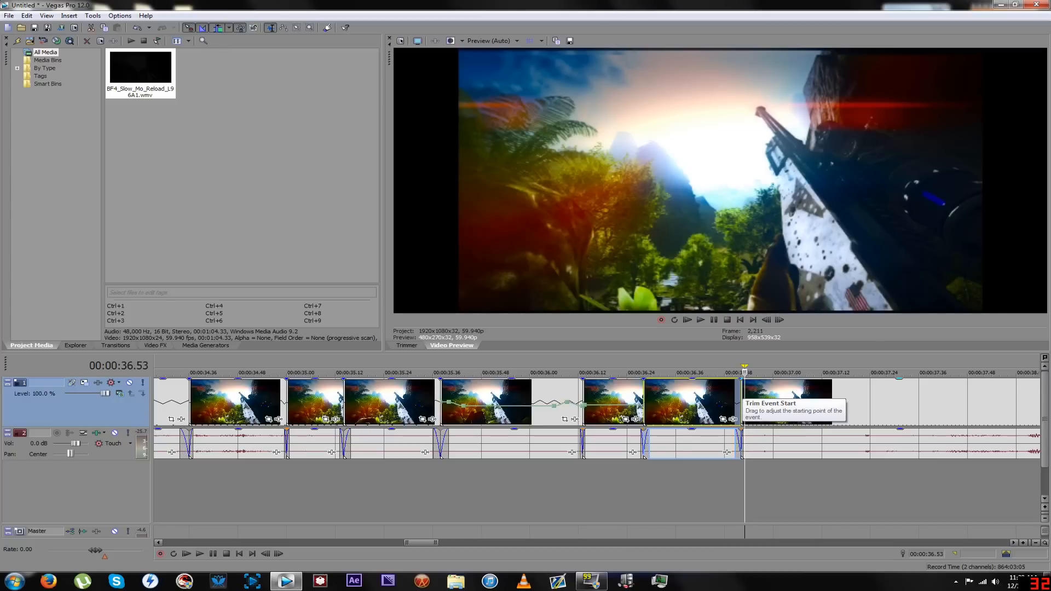
Play back from the end of the preceding short piece and examine the frames through the stretched piece to 00:00:37.09
click(627, 402)
key(space)
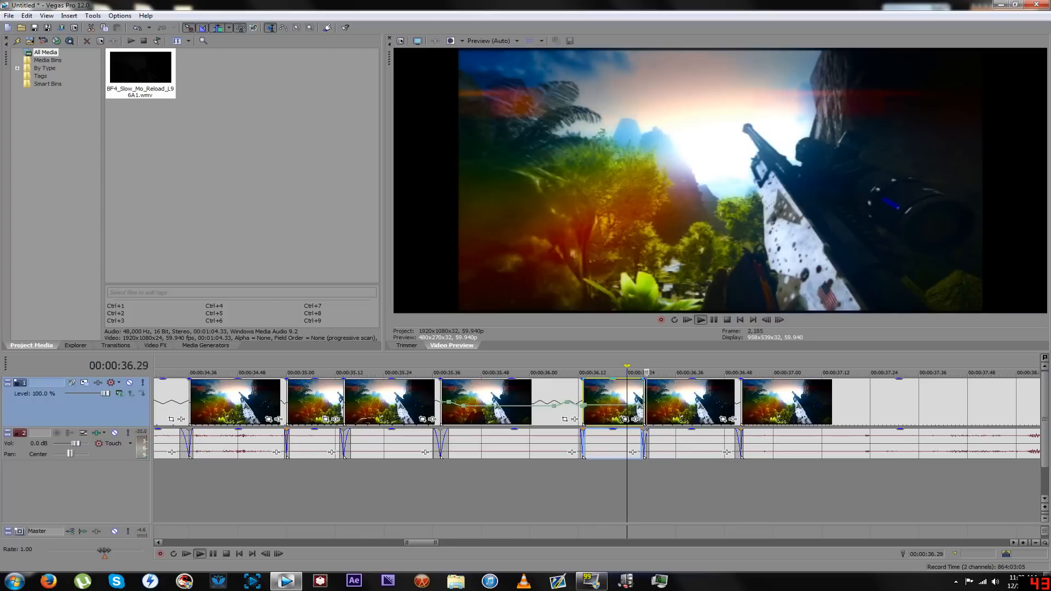
key(space)
key(Right)
key(Right)
key(Right)
key(Right)
key(Right)
key(Right)
key(Right)
key(Right)
key(Right)
key(Right)
key(Right)
key(Right)
key(Right)
key(Right)
key(Right)
key(Right)
key(Right)
key(Right)
key(Right)
key(Right)
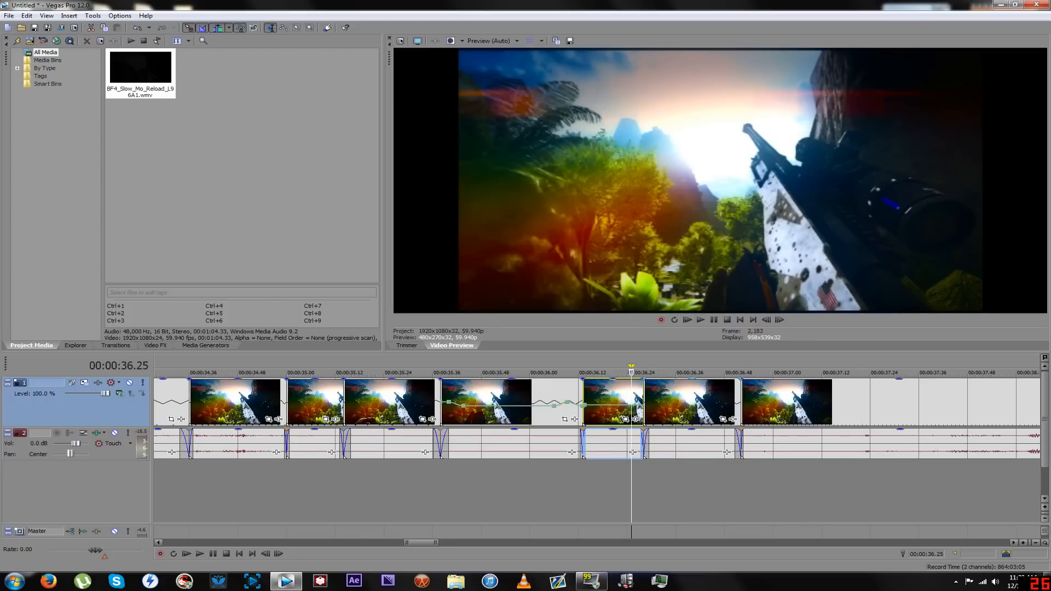
key(Right)
key(Right)
key(Right)
key(Right)
key(Right)
key(Right)
key(Right)
key(Right)
key(Right)
key(Right)
key(Right)
key(Right)
key(Right)
key(Right)
key(Right)
key(Right)
key(Right)
key(Right)
key(Right)
key(Right)
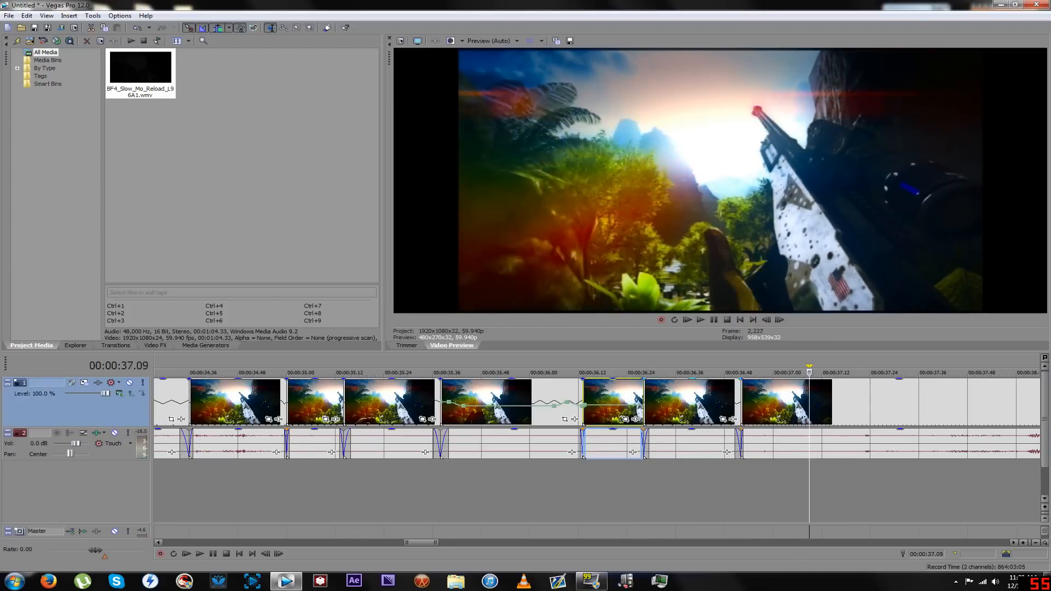
Examine the second half of the stretched piece frame by frame up to 00:00:36.53, just past its end
click(676, 403)
key(Right)
key(Right)
key(Right)
key(Right)
key(Right)
key(Right)
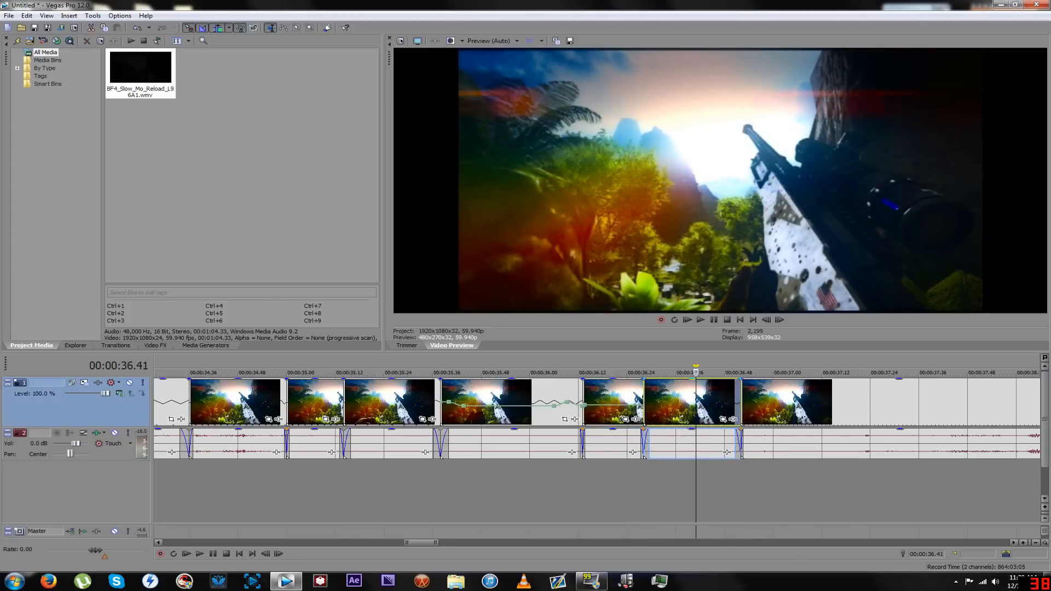
key(Right)
key(Right)
key(Right)
key(Right)
key(Right)
key(Right)
key(Right)
key(Right)
key(Right)
key(Right)
key(Right)
key(Right)
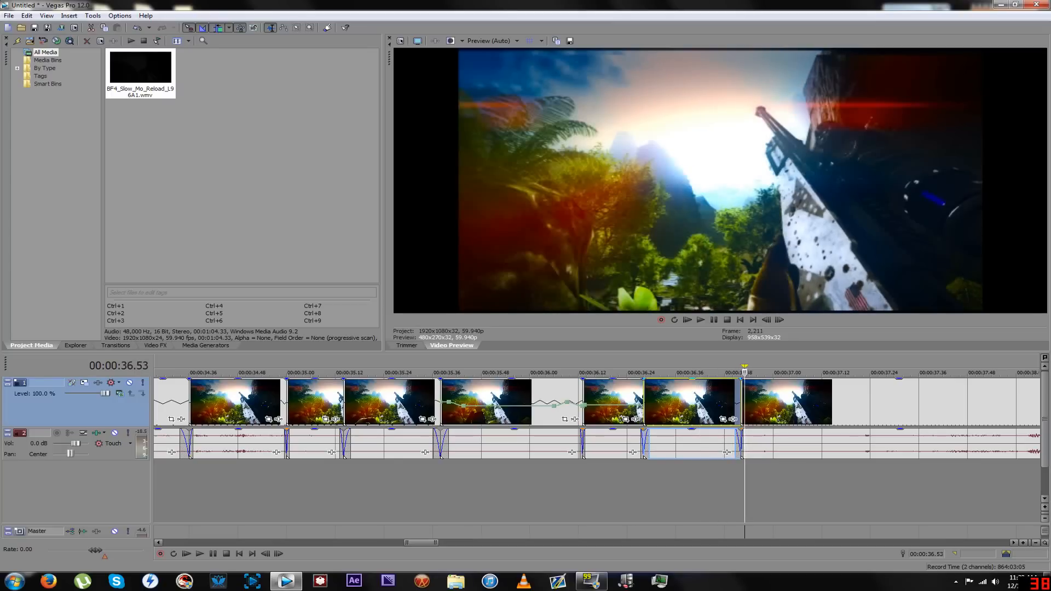
Examine the frames from the middle of the stretched piece into the long last piece, up to 00:00:37.25
key(Right)
click(696, 403)
key(Right)
key(Right)
key(Right)
key(Right)
key(Right)
key(Right)
key(Right)
key(Right)
key(Right)
key(Right)
key(Right)
key(Right)
key(Right)
key(Right)
key(Right)
key(Right)
key(Right)
key(Right)
key(Right)
key(Right)
key(Right)
key(Right)
key(Right)
key(Right)
key(Right)
key(Right)
key(Right)
key(Right)
key(Right)
key(Right)
key(Right)
key(Right)
key(Right)
key(Right)
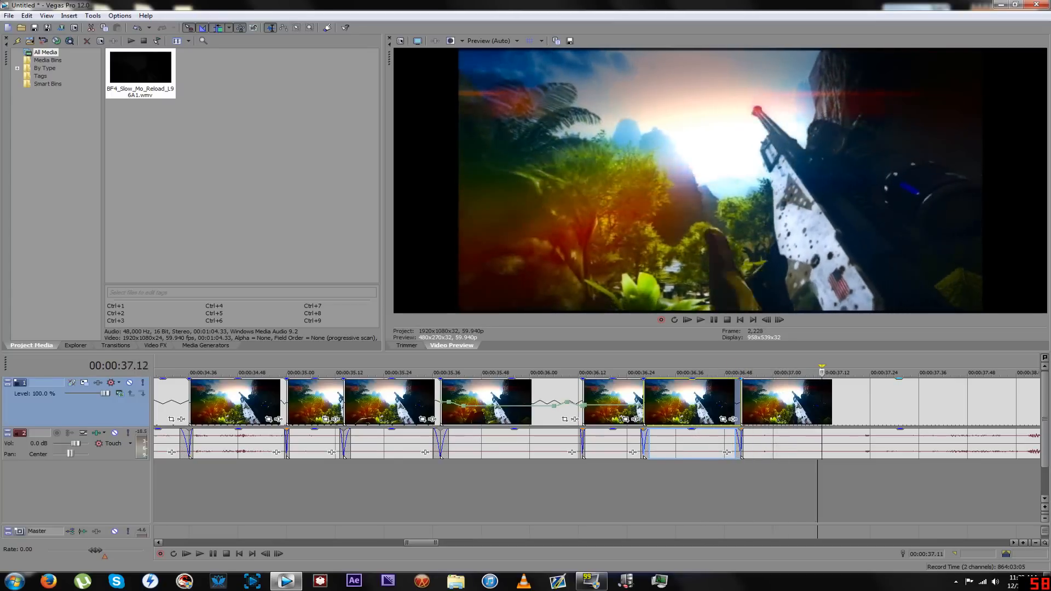
key(Right)
key(Right)
key(Right)
key(Right)
key(Right)
key(Right)
key(Right)
key(Right)
key(Right)
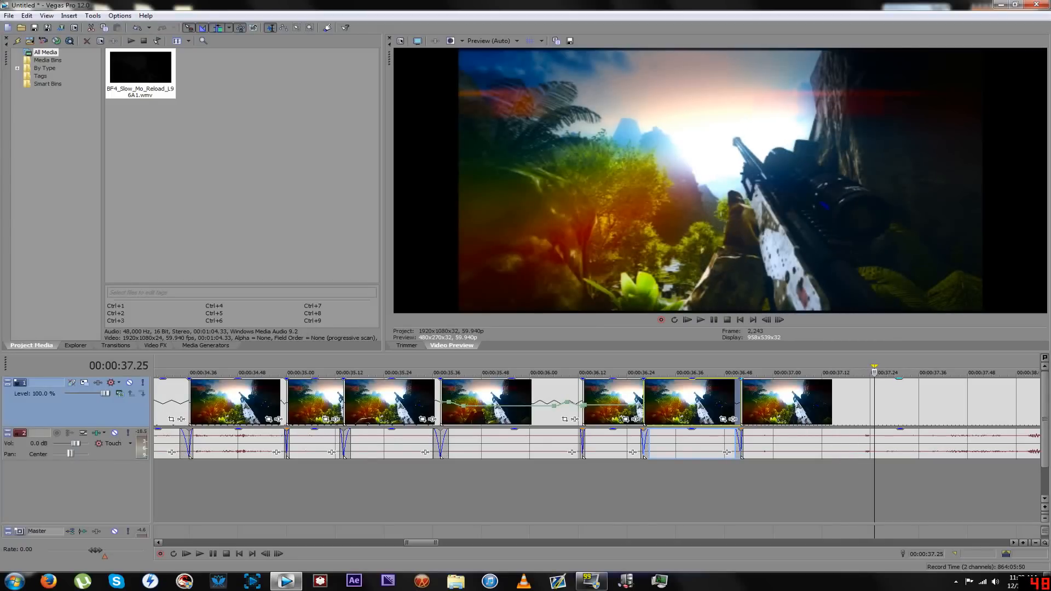
Try a split of the long last piece at 00:00:37.25, checking the following frames up to 00:00:37.48
key(s)
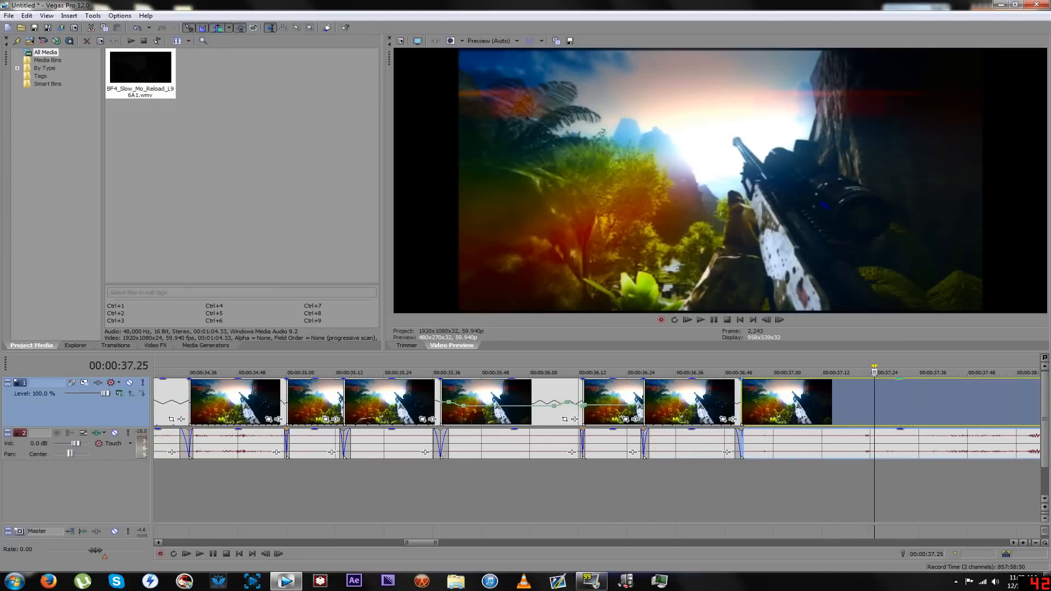
scroll(597, 419, down, 3)
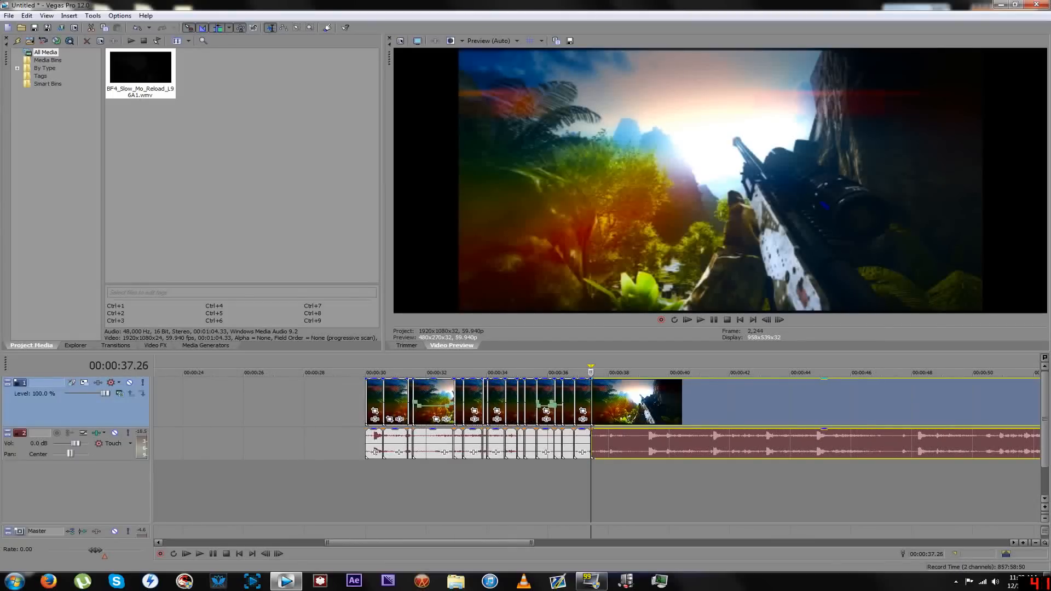
key(Right)
key(Right)
key(Right)
key(Right)
key(Right)
key(Right)
key(Right)
key(Right)
key(Right)
key(Right)
key(Right)
key(Right)
key(Right)
key(Right)
key(Right)
key(Right)
key(Right)
key(Right)
key(Right)
key(Right)
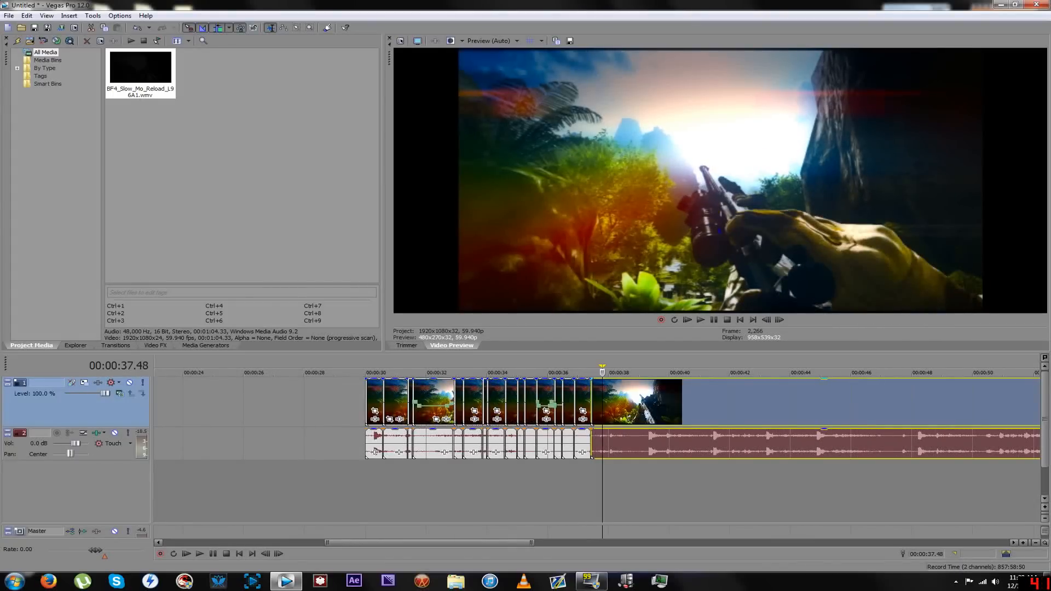
key(ctrl+z)
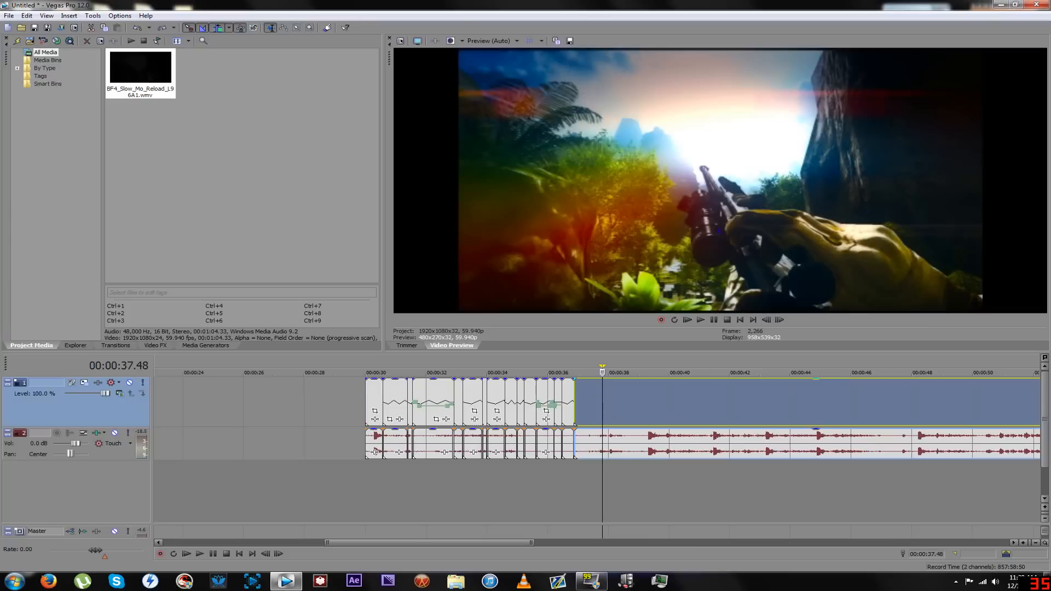
Split the long last piece at 00:00:37.35 and 00:00:37.22, and stretch the short piece between to end at about 00:00:37.51, directly before the last piece
click(596, 403)
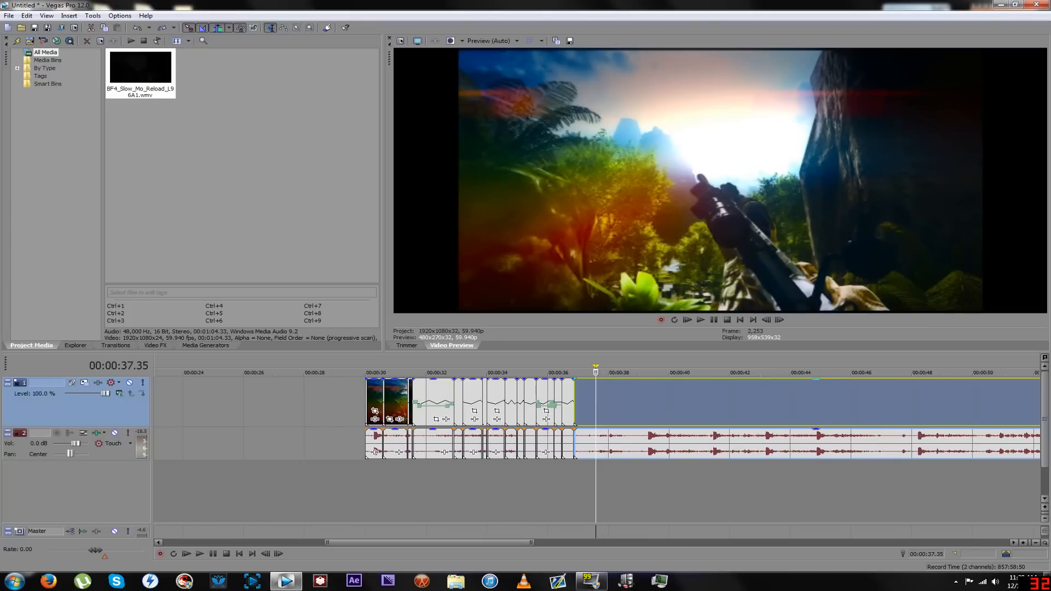
key(s)
click(587, 398)
key(Right)
key(Right)
key(Right)
key(s)
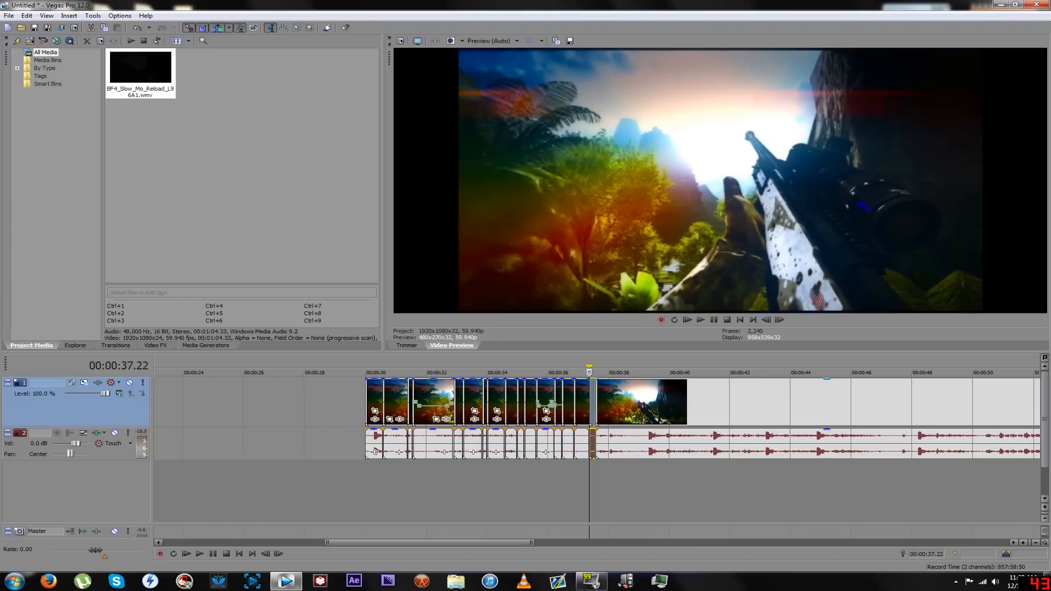
drag(595, 402, 605, 402)
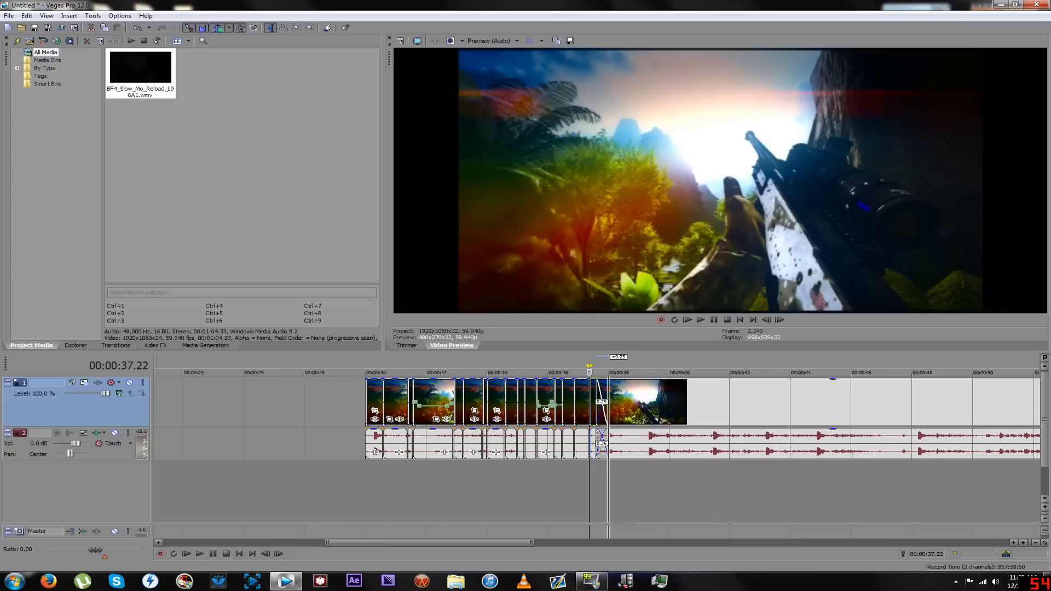
click(606, 403)
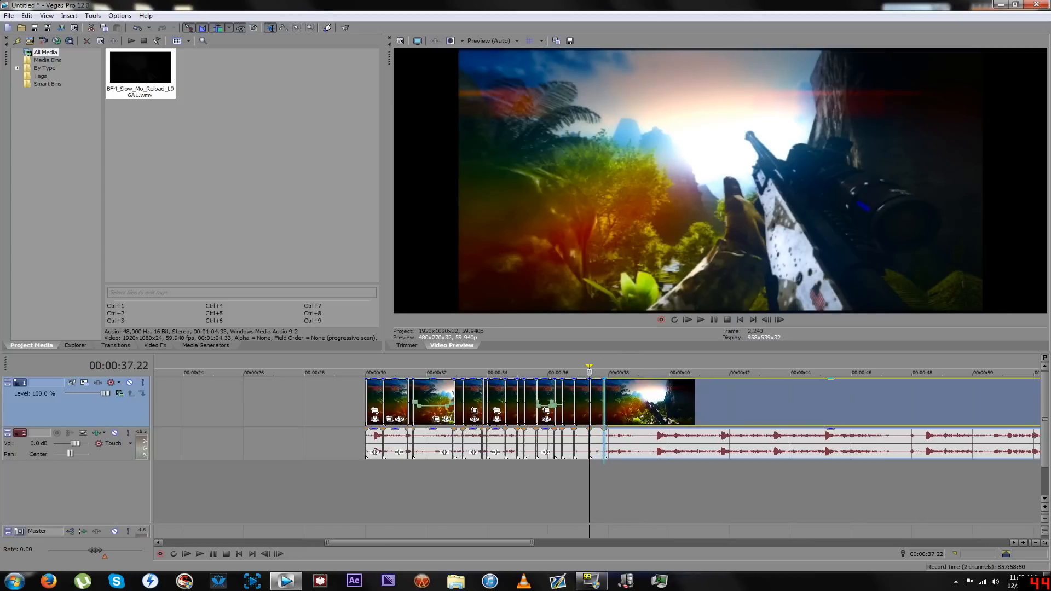
Split the long last piece at 00:00:38.04
key(Right)
key(Right)
key(Right)
key(Right)
key(Right)
key(Right)
key(Right)
key(Right)
key(Right)
key(Right)
key(Right)
key(Right)
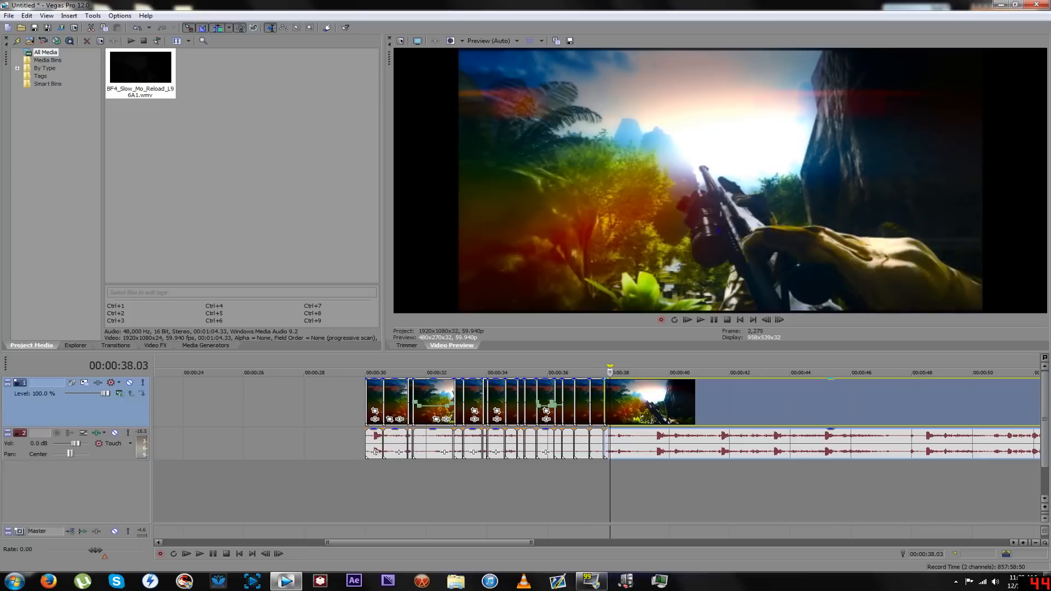
key(s)
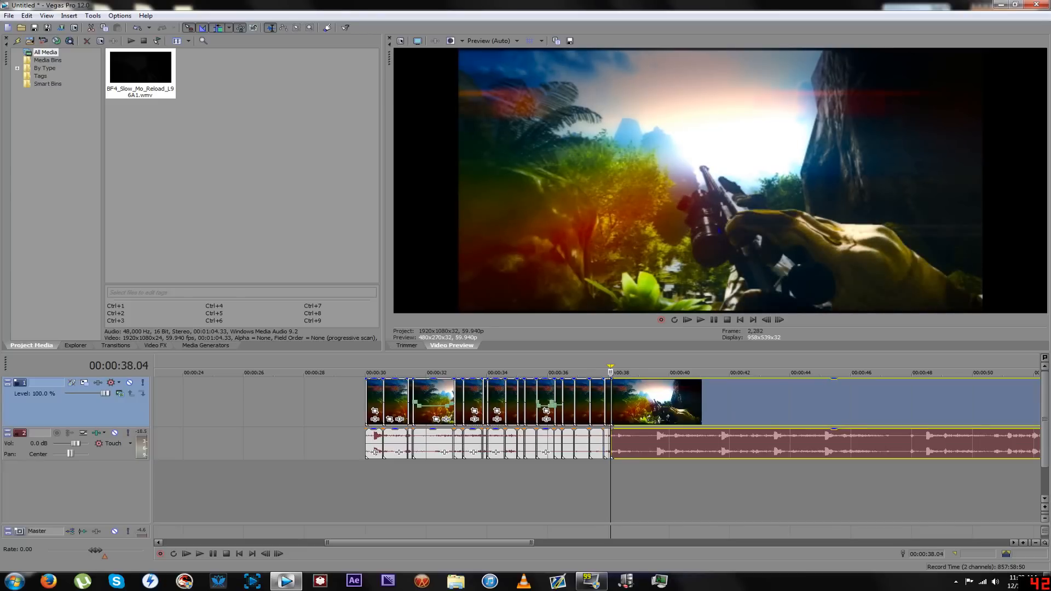
Stretch the new short piece to end at 00:00:38.43 with the long last piece directly after it, and play back the result
drag(611, 403, 631, 403)
click(631, 402)
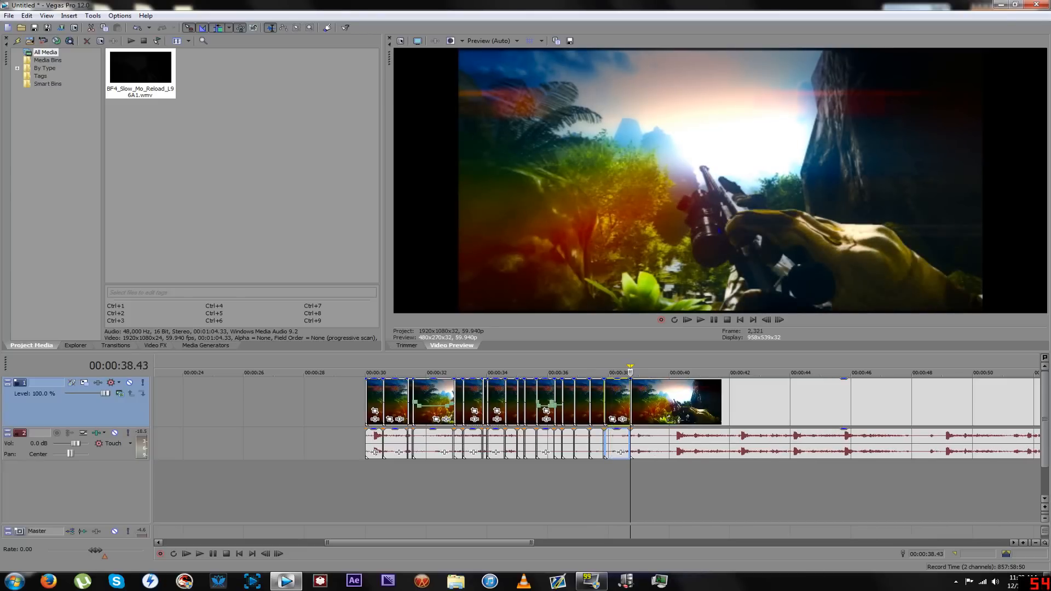
click(583, 482)
key(space)
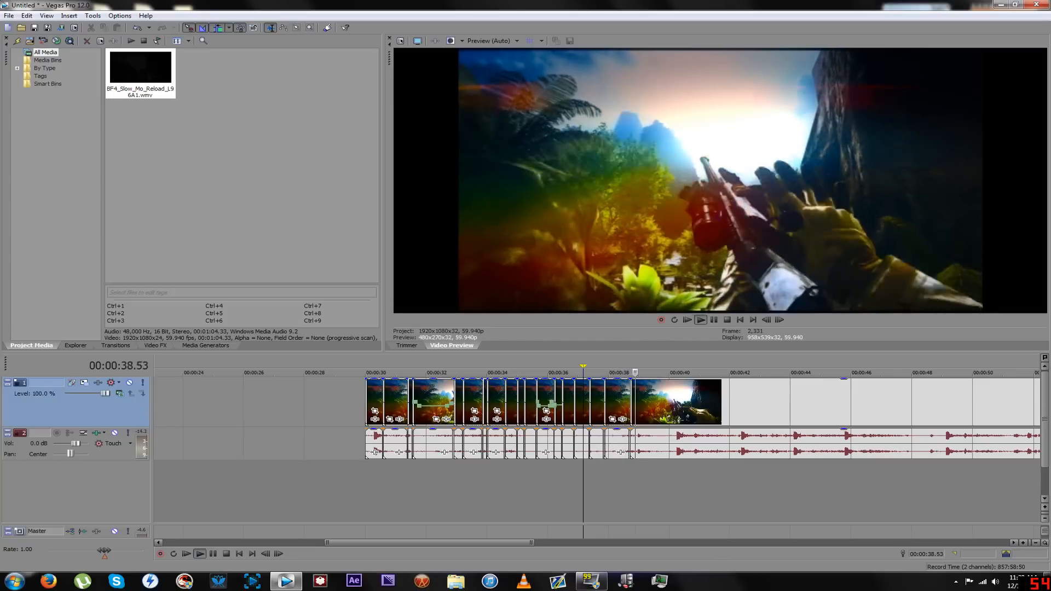
key(space)
click(652, 403)
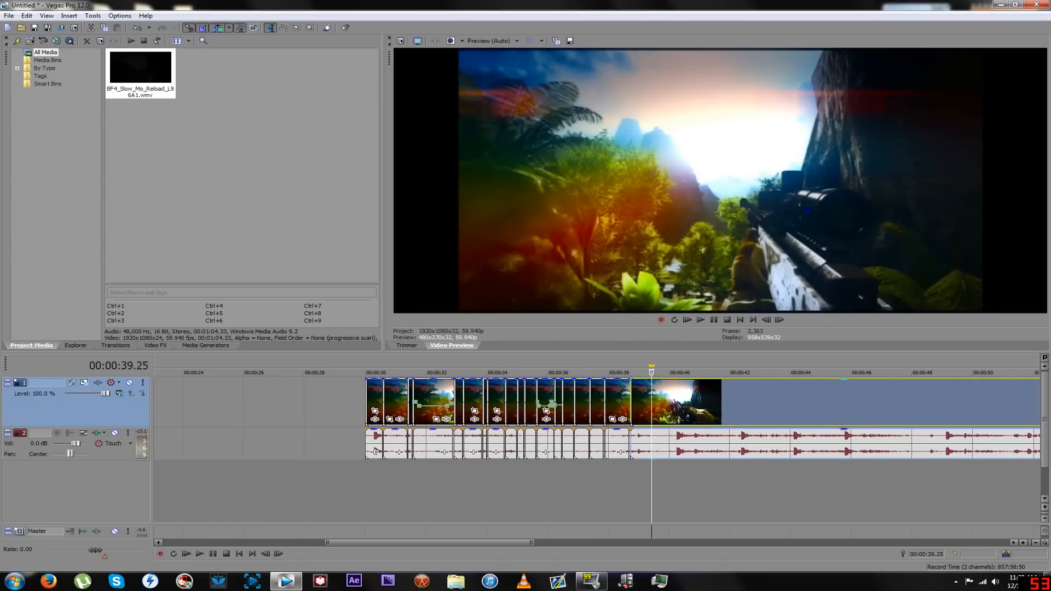
Split the long last piece at 00:00:38.45, just after its start
click(640, 402)
drag(640, 373, 637, 372)
key(Left)
key(Left)
key(Left)
key(Left)
key(Left)
key(Left)
key(Left)
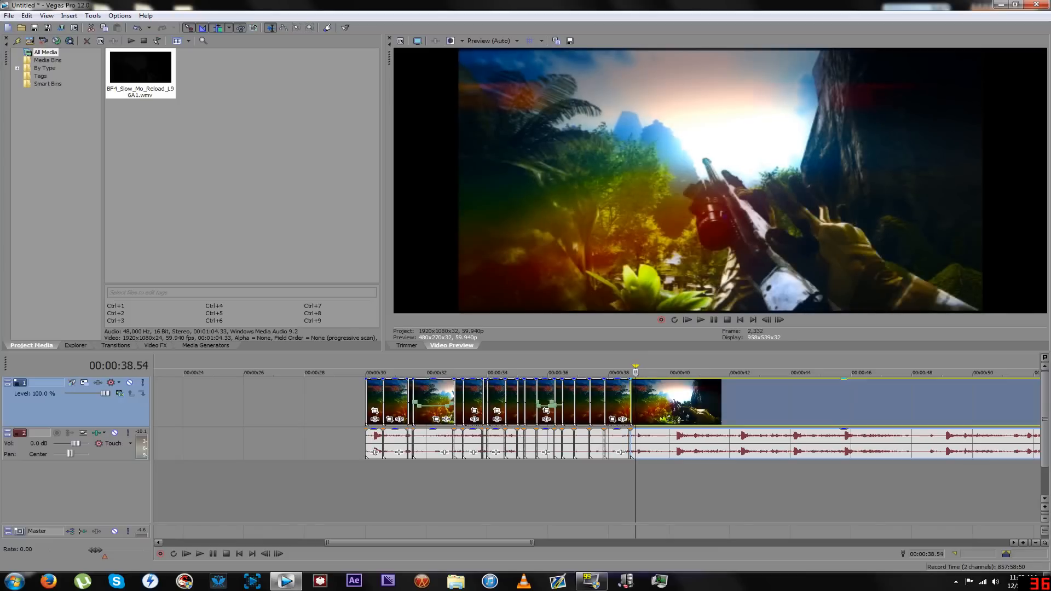
key(Left)
key(Left)
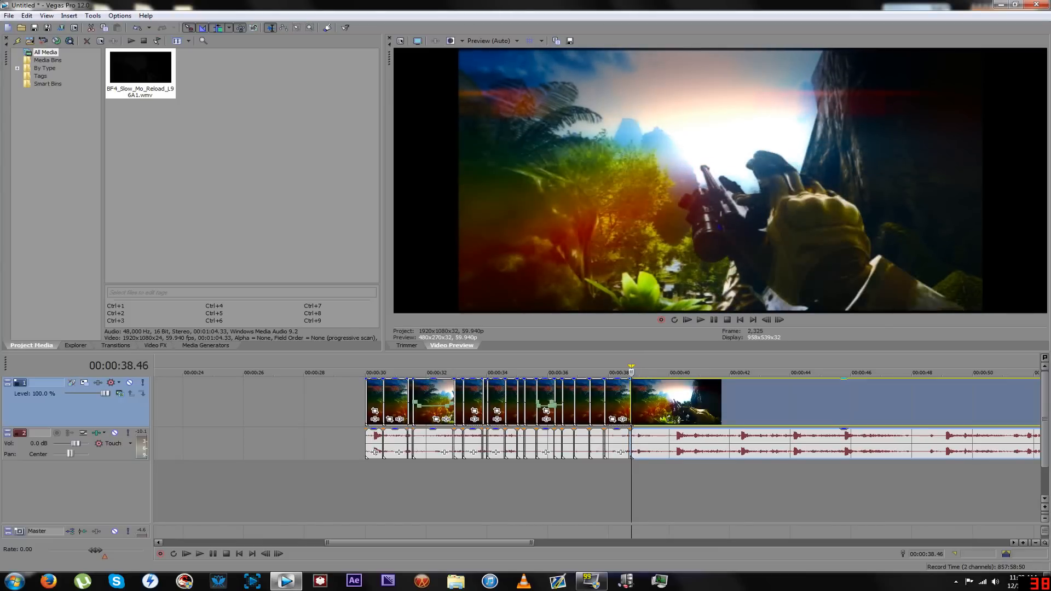
key(Left)
key(s)
Stretch the new very short piece to end at 00:00:38.51 directly before the long last piece, and play back from 00:00:37.51
key(Up)
key(Up)
key(Up)
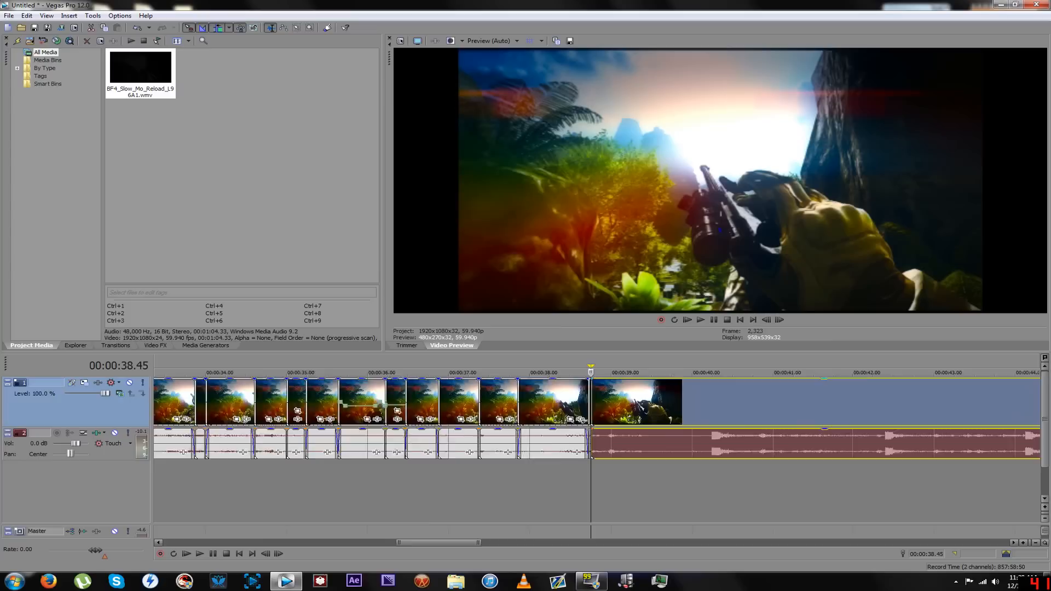
drag(591, 403, 616, 402)
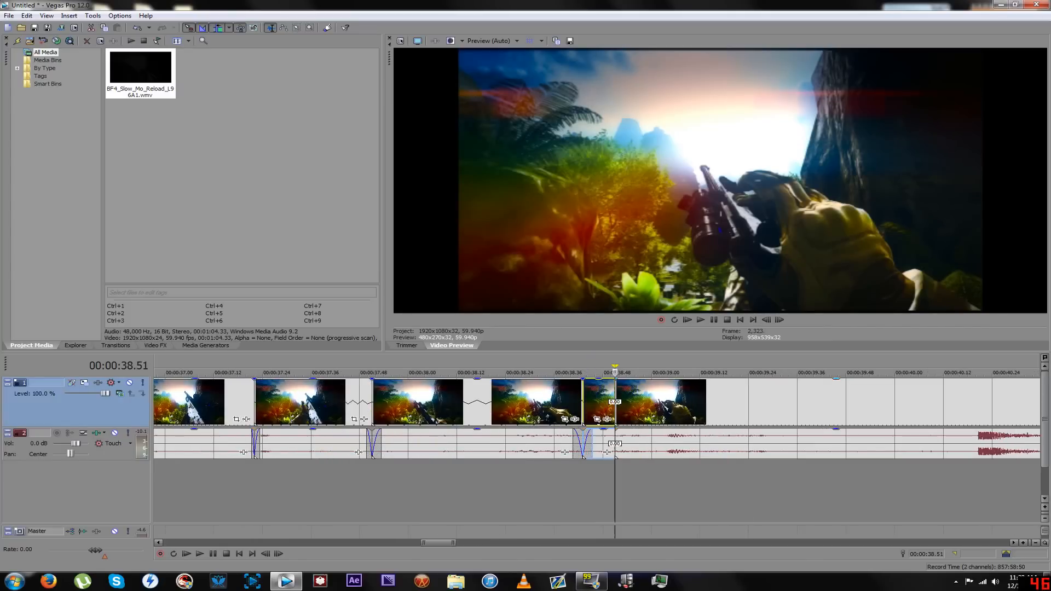
scroll(615, 402, down, 3)
key(space)
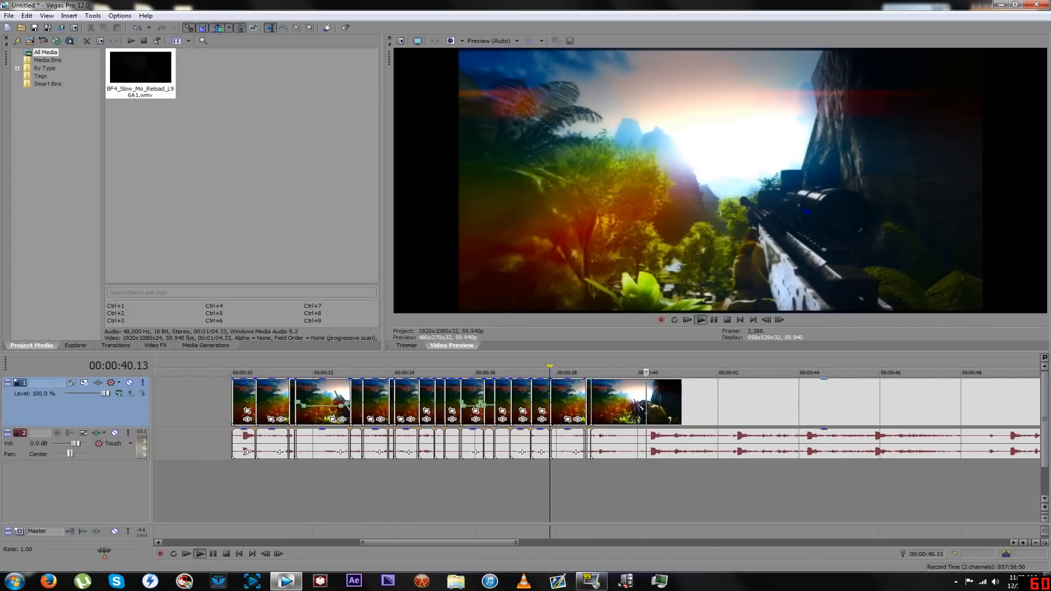
key(space)
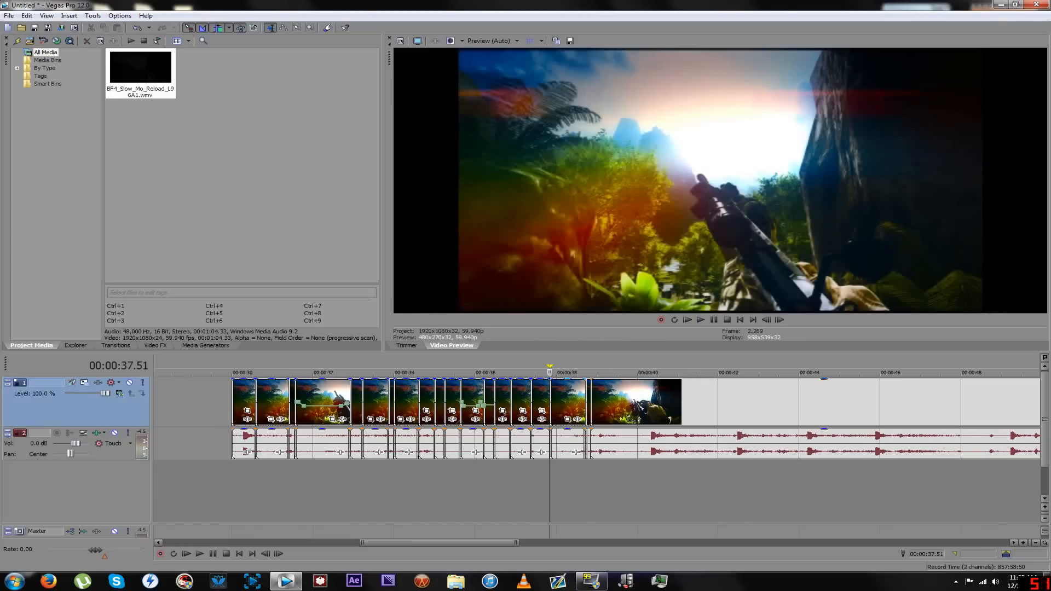
Examine the frames from the end of the stretched piece before the very short one through the long last piece up to 00:00:40.27
click(584, 403)
key(Right)
key(Right)
key(Right)
key(Right)
key(Right)
key(Right)
key(Right)
key(Right)
key(Right)
key(Right)
key(Right)
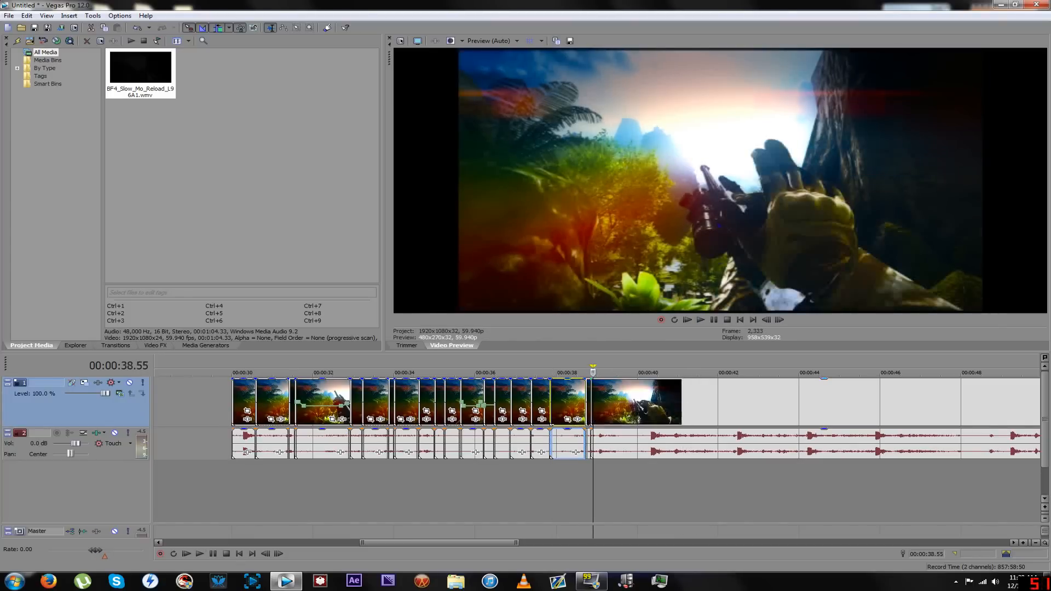
key(Right)
key(Right)
key(Right)
key(Right)
key(Right)
key(Right)
key(Right)
key(Right)
key(Right)
key(Right)
key(Right)
key(Right)
key(Right)
key(Right)
key(Right)
key(Right)
key(Right)
key(Right)
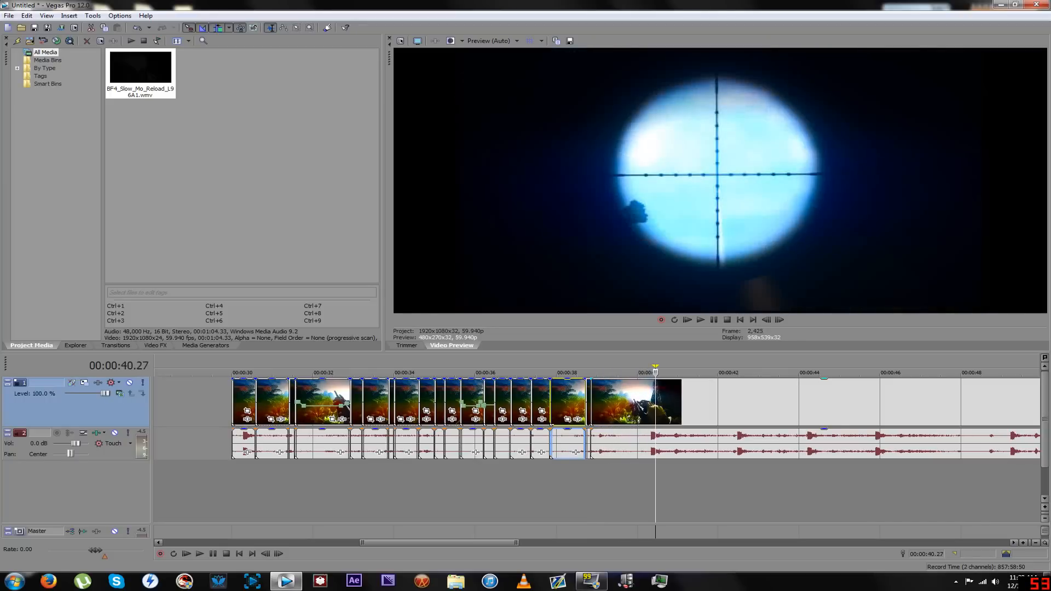
Split the long last piece at 00:00:39.34, before the scope view, and delete everything after the split
key(Left)
key(Left)
key(Left)
key(Left)
key(Left)
key(Left)
key(Left)
key(Left)
key(Left)
key(Left)
key(Left)
key(Left)
key(Left)
key(Left)
key(Left)
key(Left)
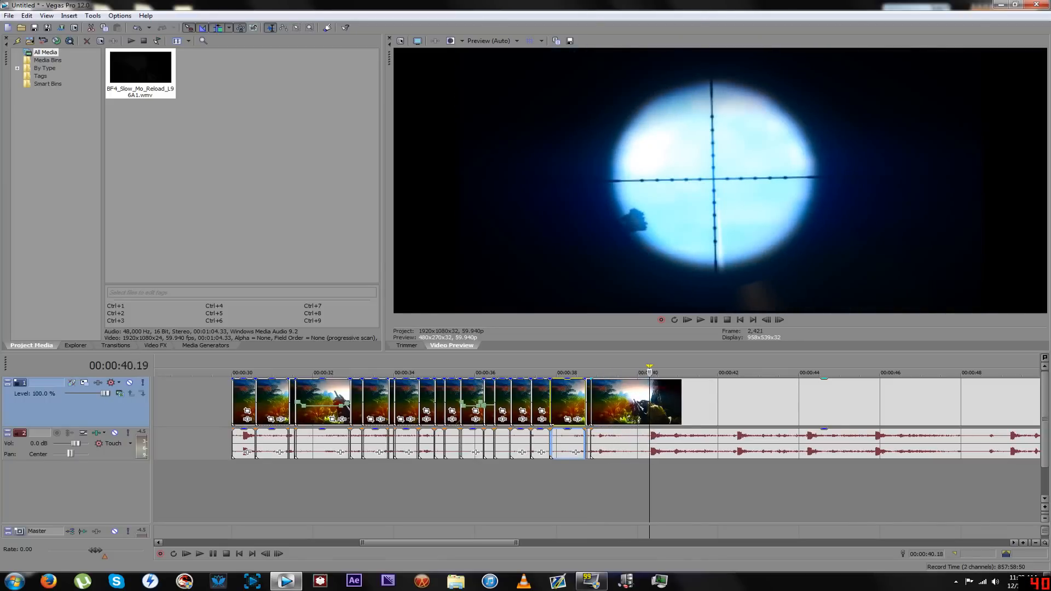
key(Left)
key(Left)
key(Left)
key(Left)
key(Left)
key(Left)
key(Left)
key(Left)
key(Left)
key(Left)
key(Left)
key(Left)
key(Left)
key(Left)
key(Left)
key(Left)
key(Left)
key(Left)
key(Left)
key(Left)
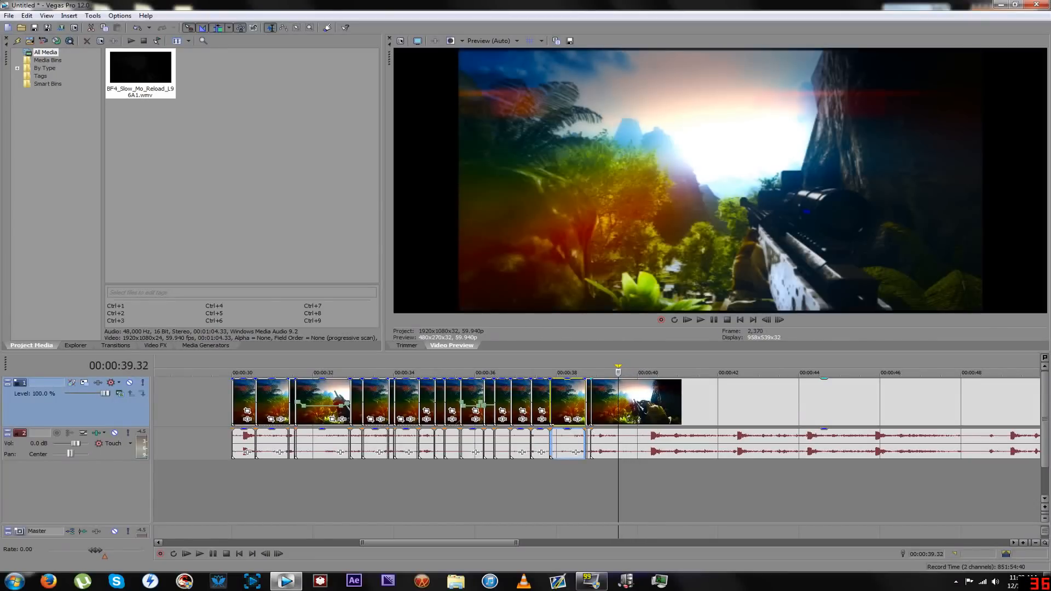
key(Right)
key(Right)
key(s)
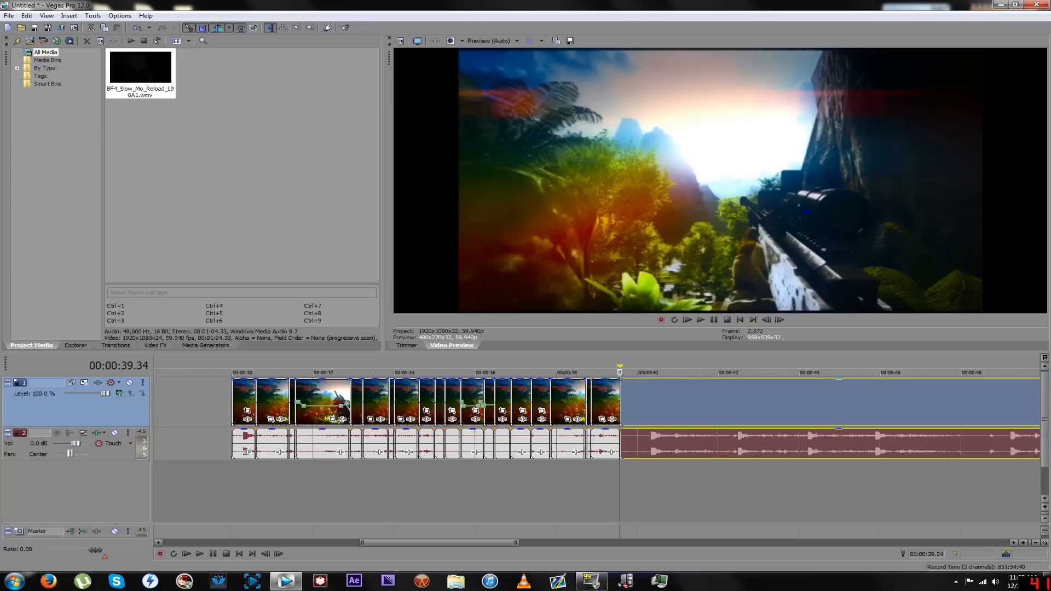
key(Delete)
Select the time range from 00:00:30.00 to 00:00:39.34, covering all the slow-motion pieces
key(Down)
key(Down)
key(Down)
key(Down)
key(Down)
key(Down)
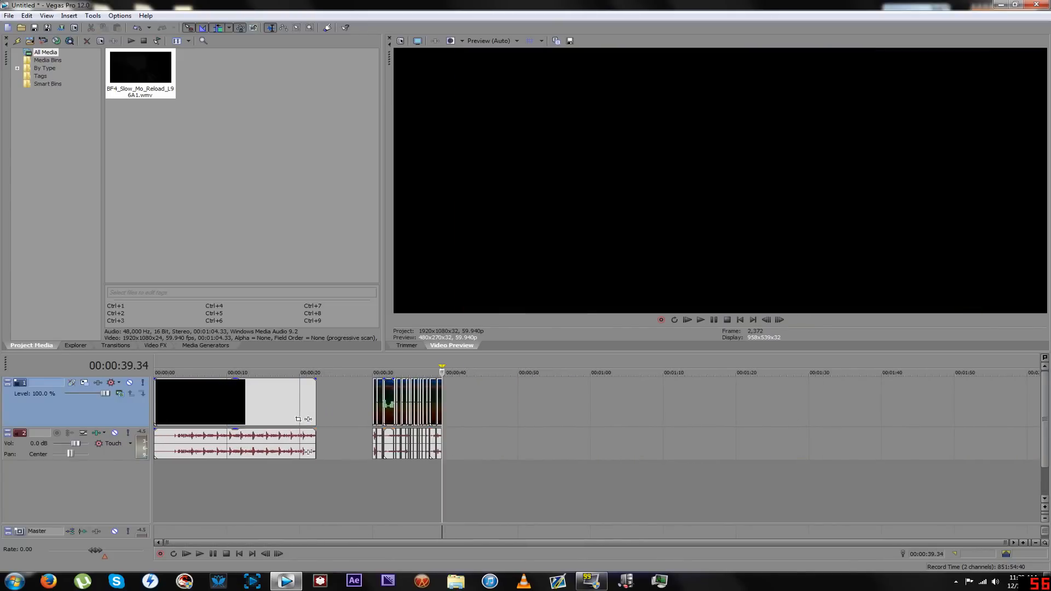
key(space)
drag(442, 484, 373, 485)
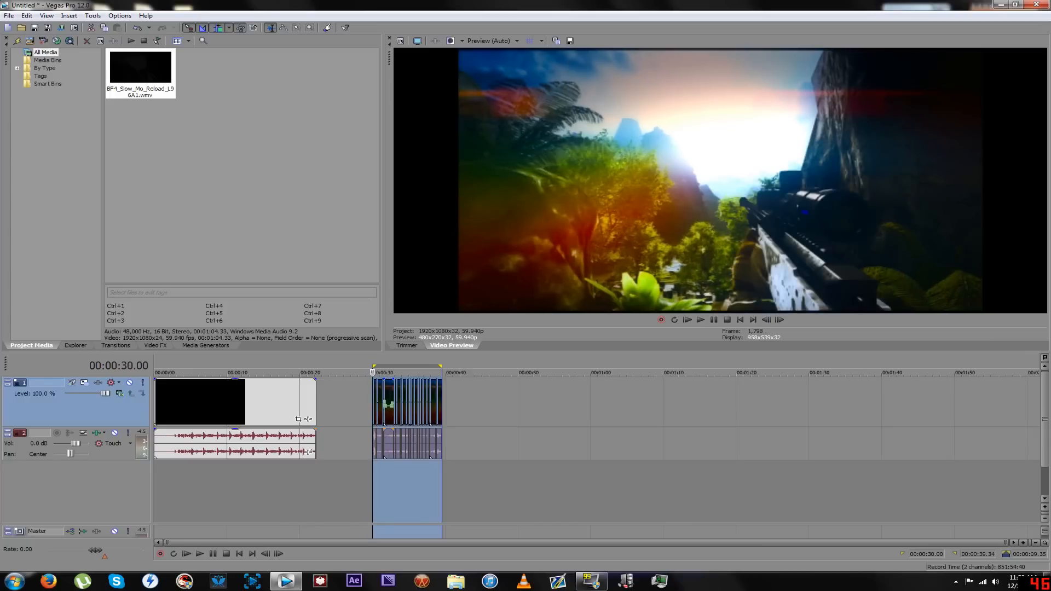
Set up a render of the selection named slowmo_tut.wmv with the Forest Skycap HD 720p 30fps template
click(61, 28)
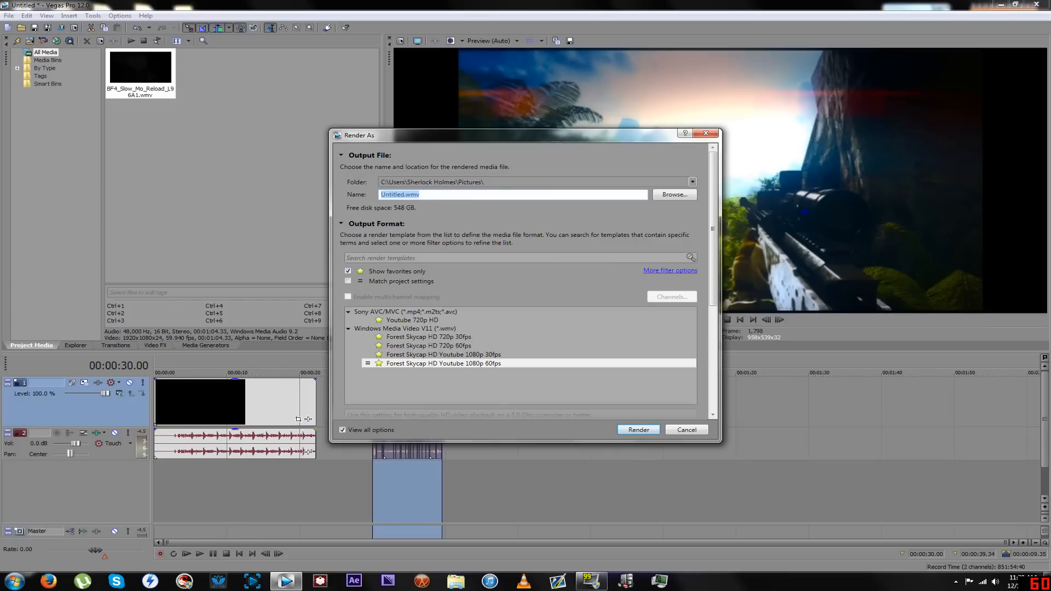
drag(523, 134, 332, 125)
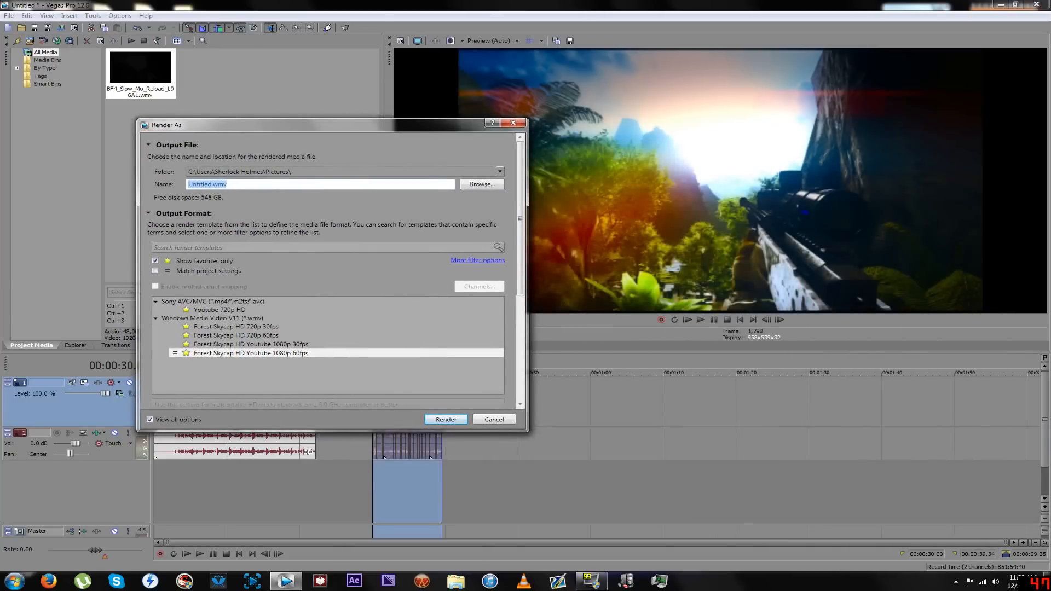
click(251, 345)
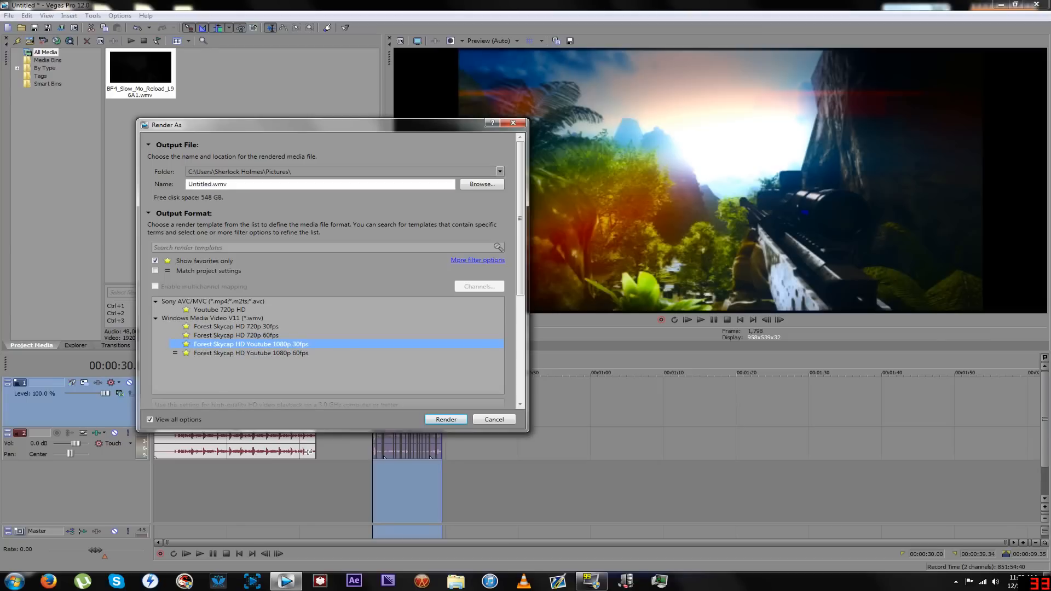
double_click(207, 184)
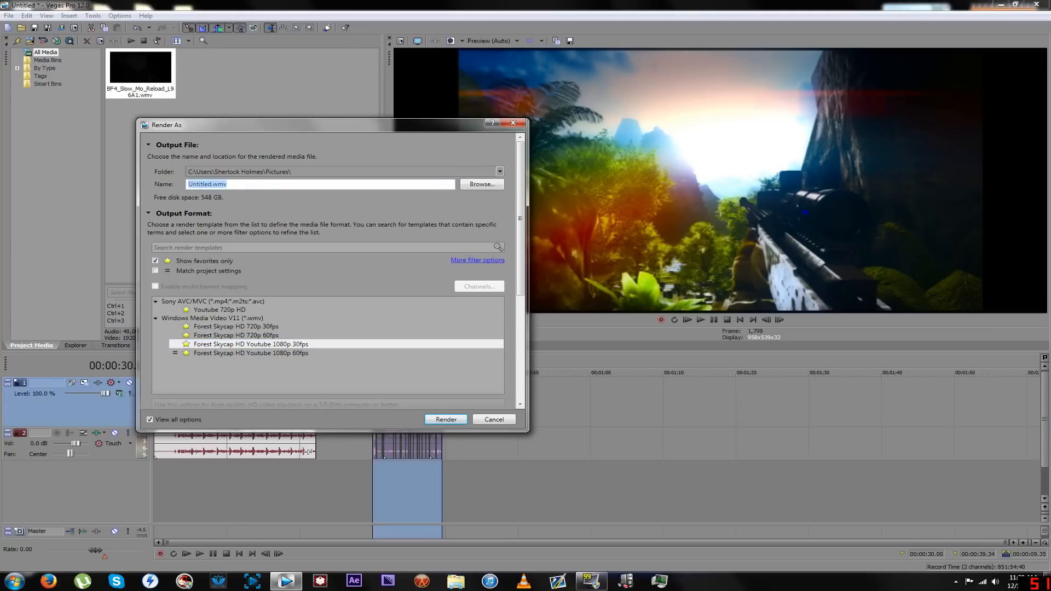
text(slow)
text(mv)
click(236, 327)
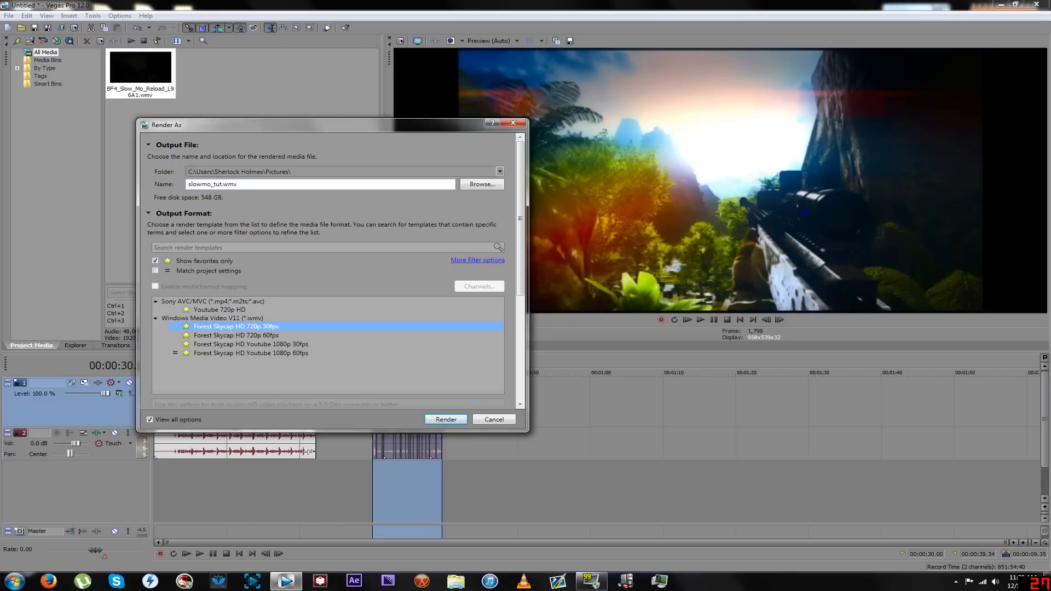
Review the render template's custom audio, video, bit rate, index/summary and project settings without changing them
scroll(236, 327, down, 3)
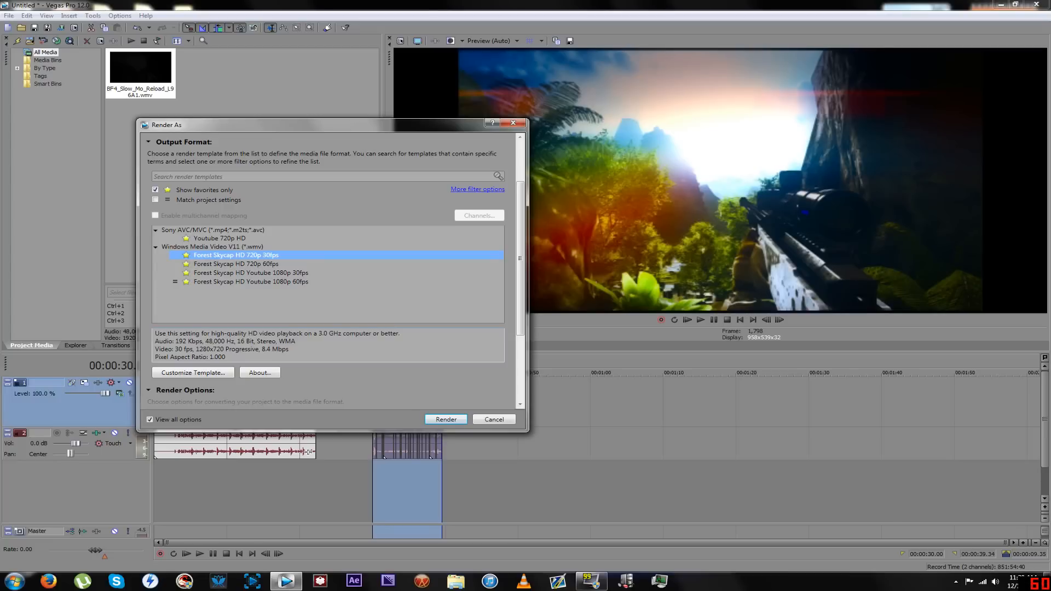
click(193, 373)
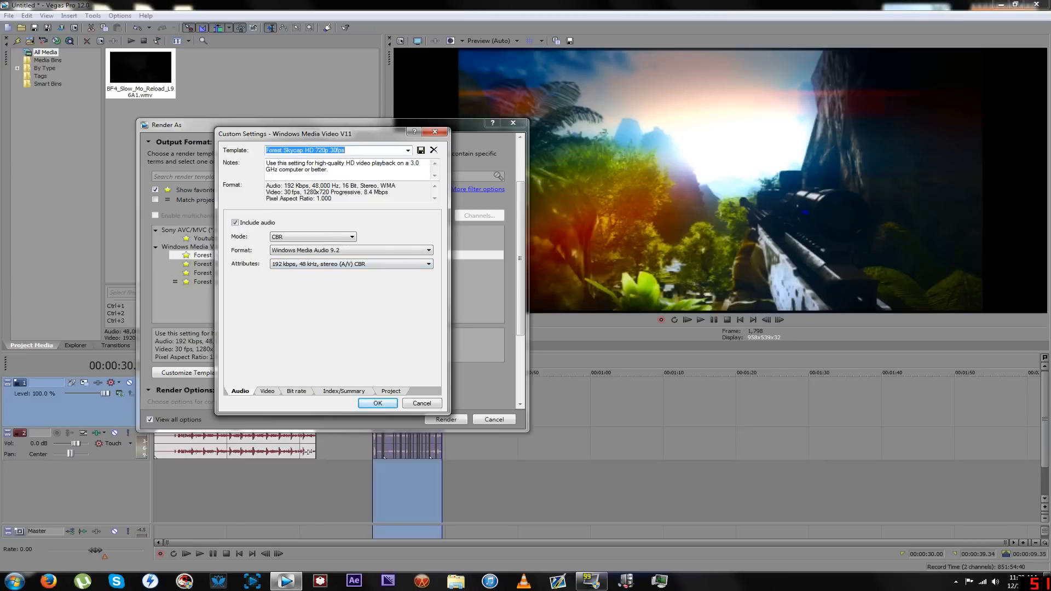
click(267, 391)
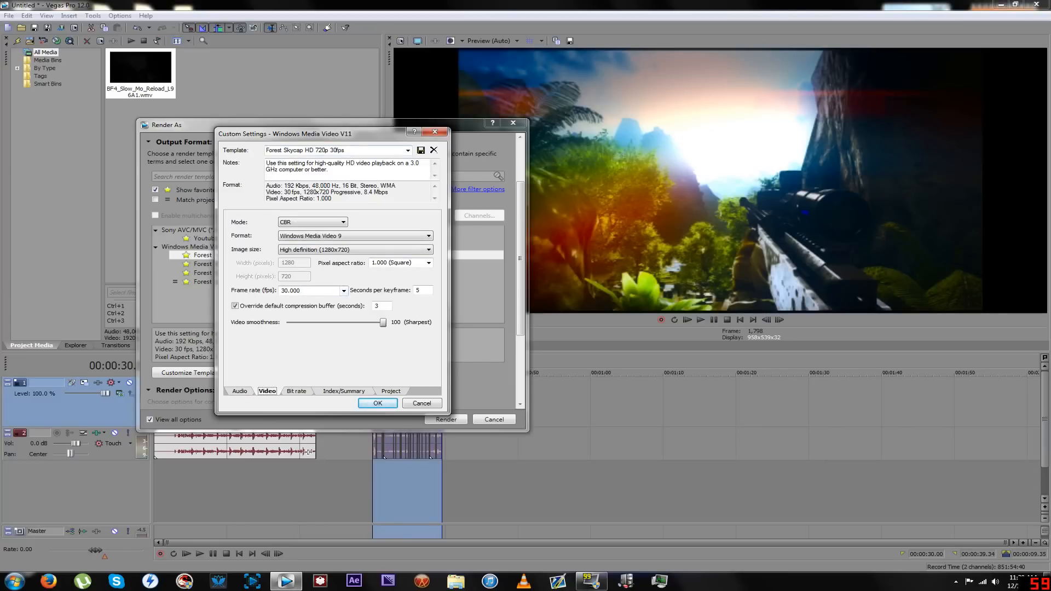
click(297, 391)
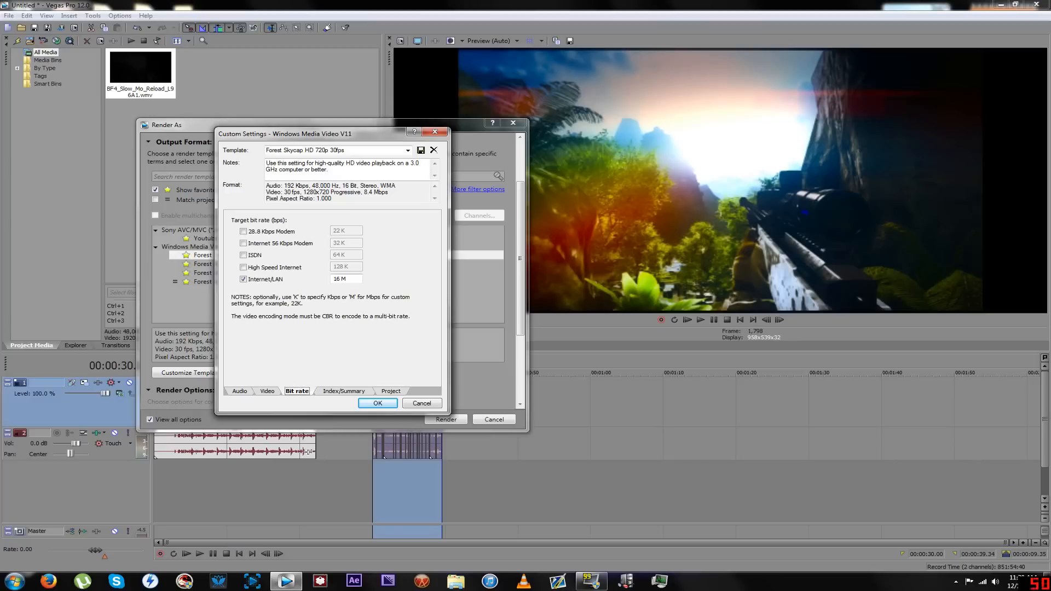
click(343, 391)
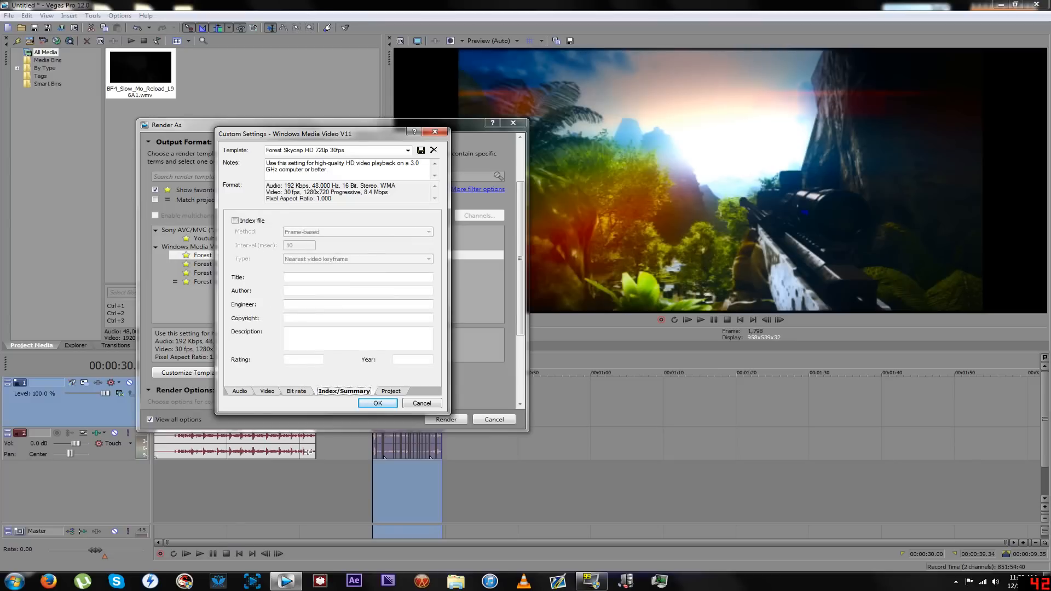
click(391, 391)
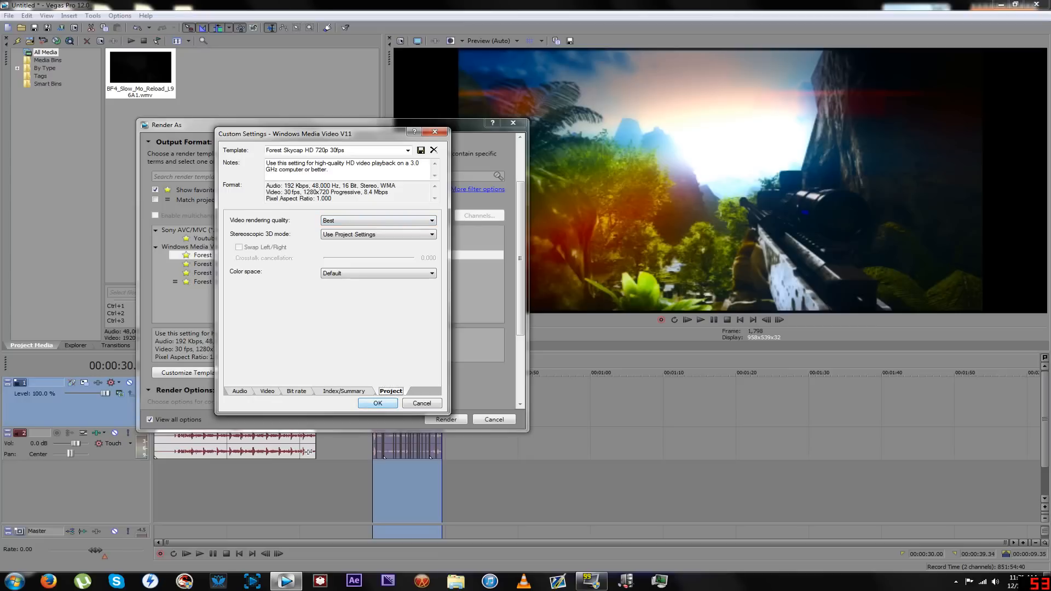
click(378, 403)
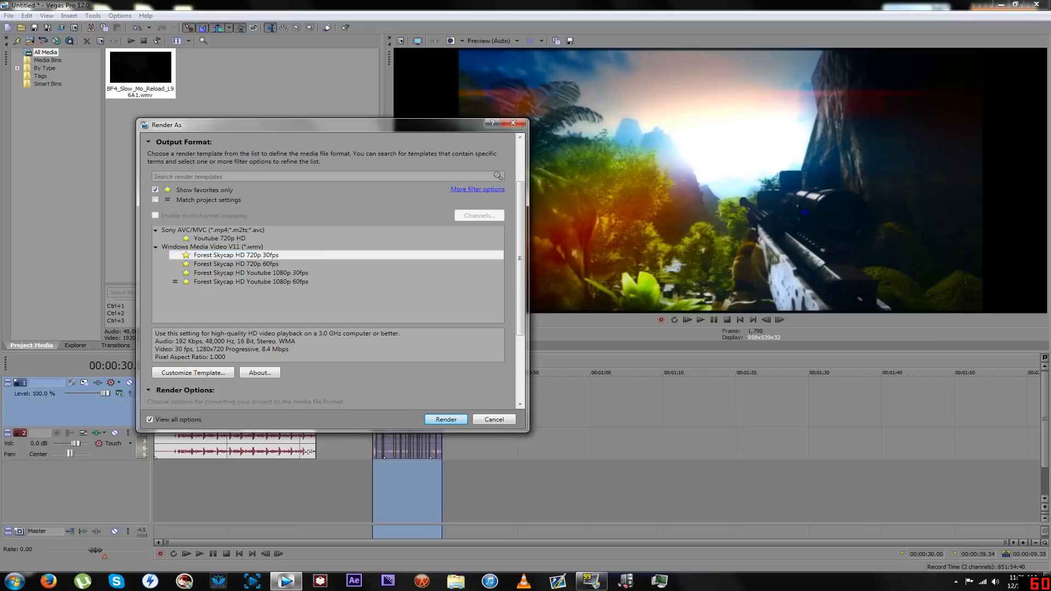
Render slowmo_tut.wmv and open the folder that contains the rendered file
key(Return)
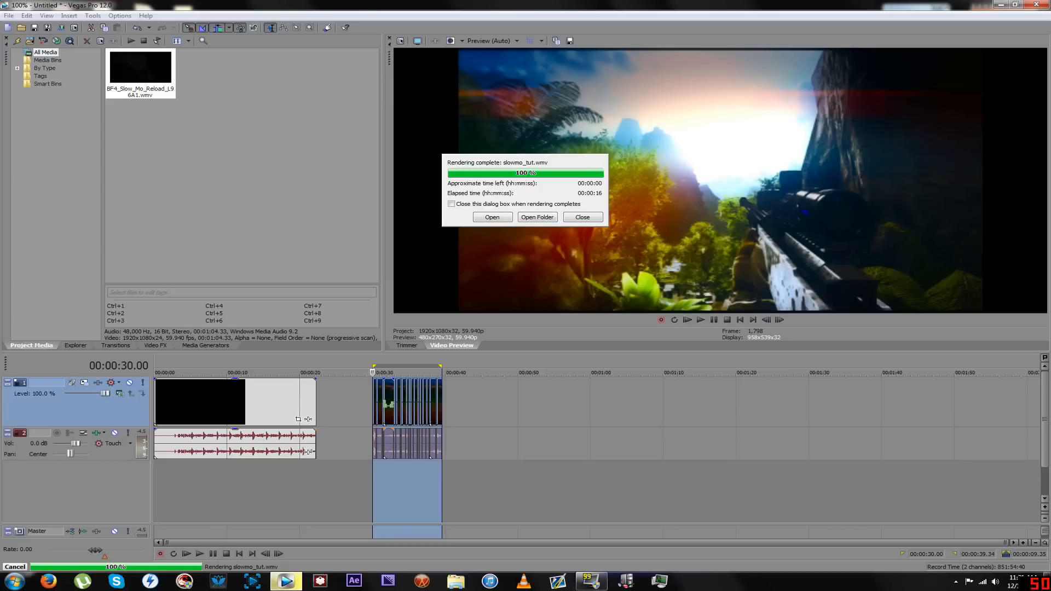
click(537, 218)
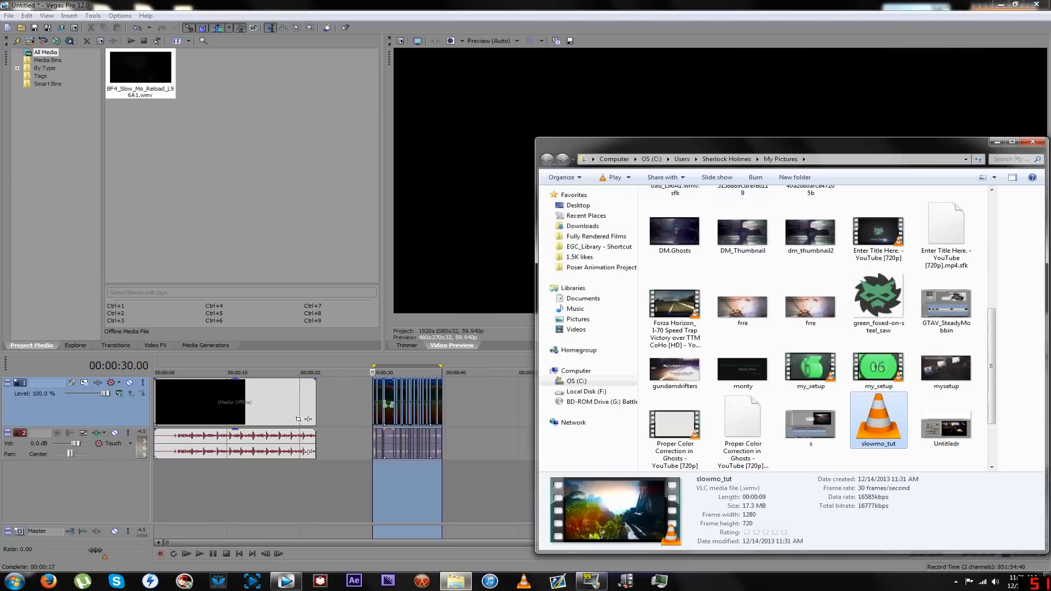
Open the rendered slowmo_tut file in VLC media player, play it and pause about 4 seconds in
double_click(879, 422)
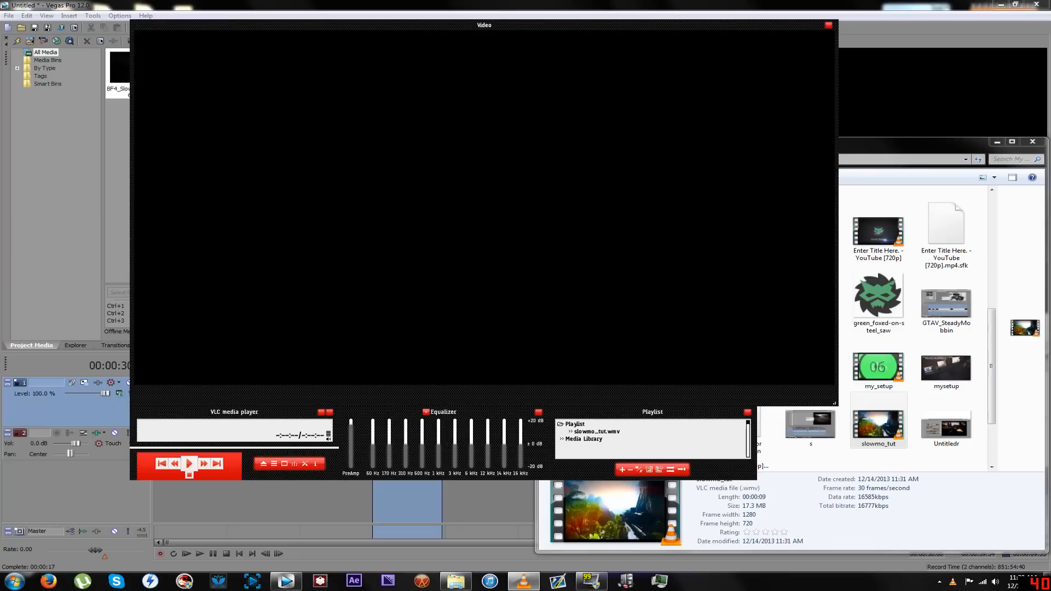
click(188, 467)
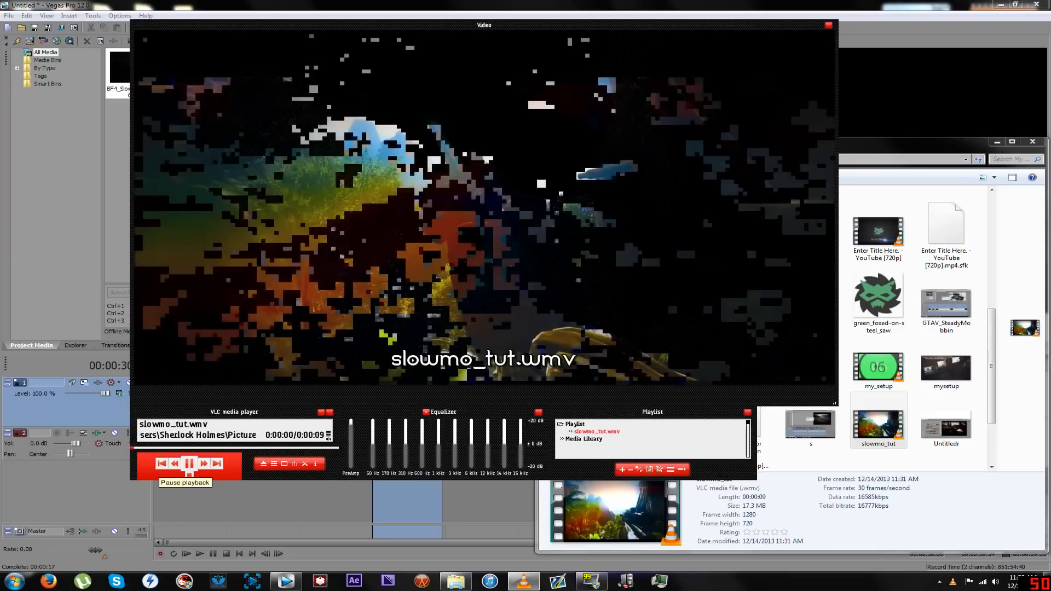
click(189, 471)
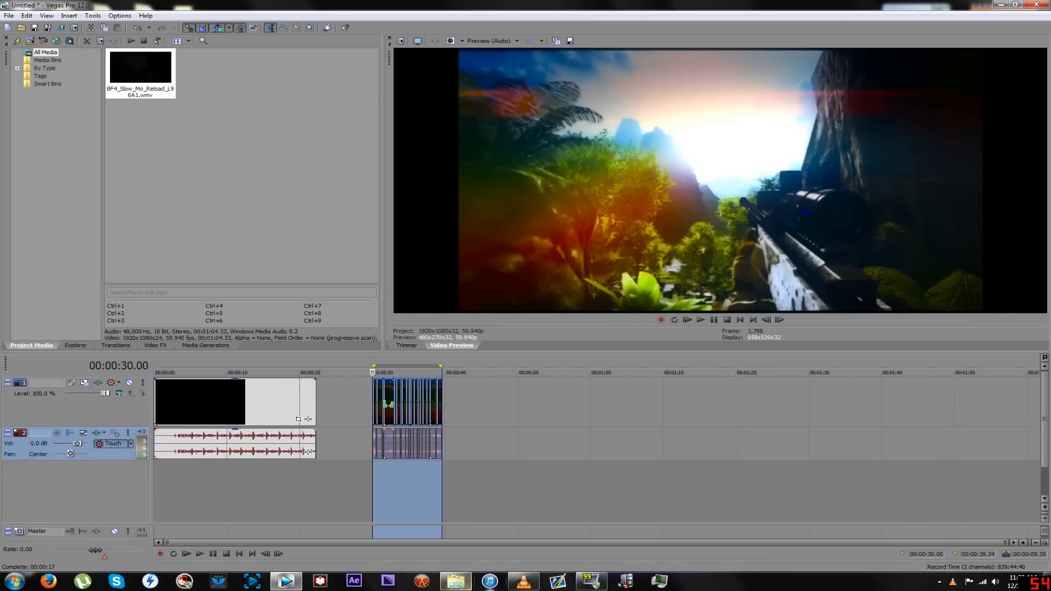
click(524, 581)
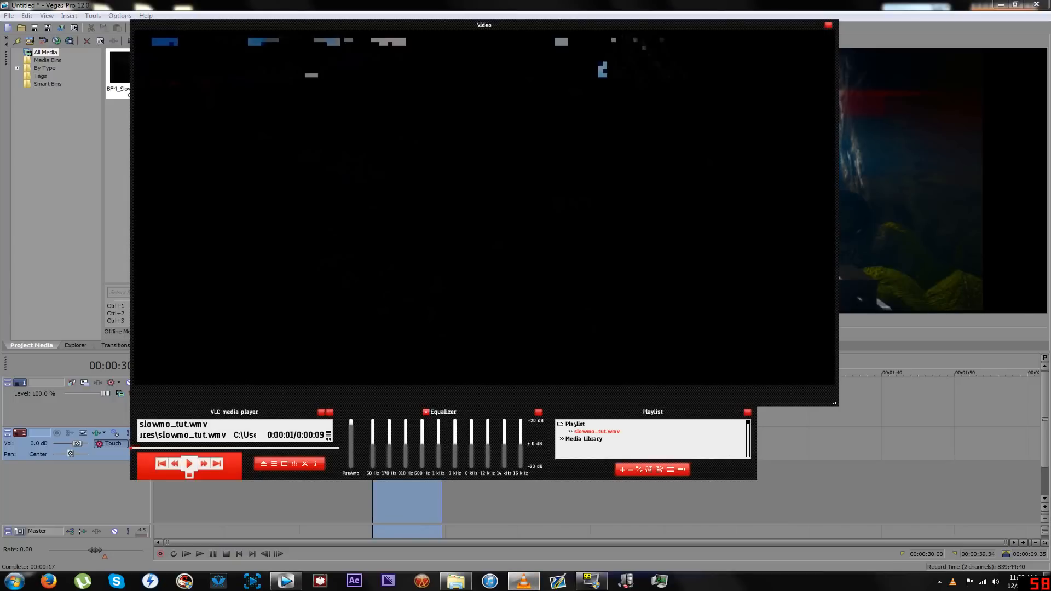
click(188, 464)
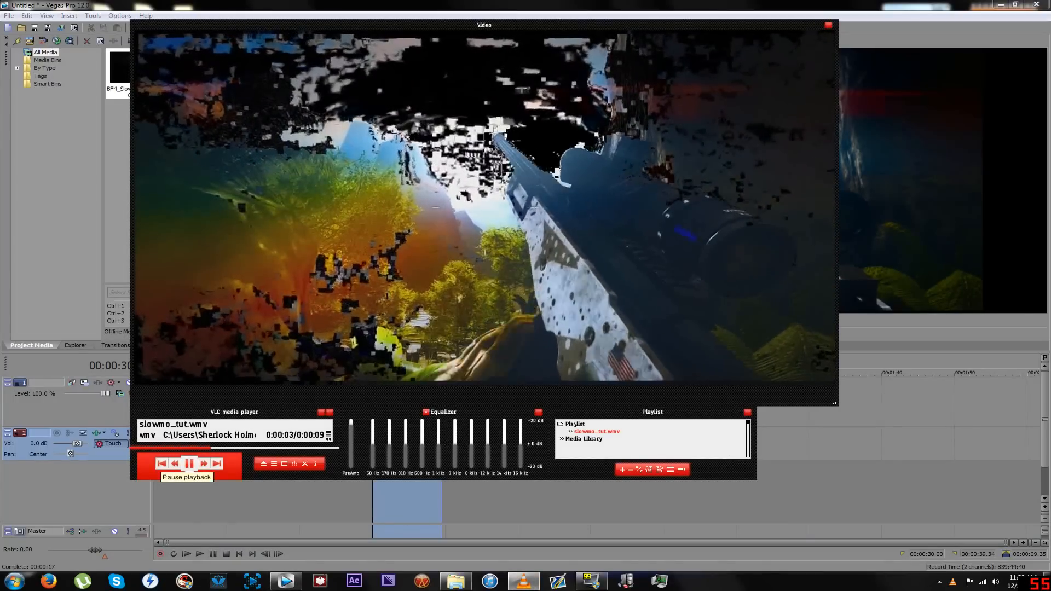
click(189, 464)
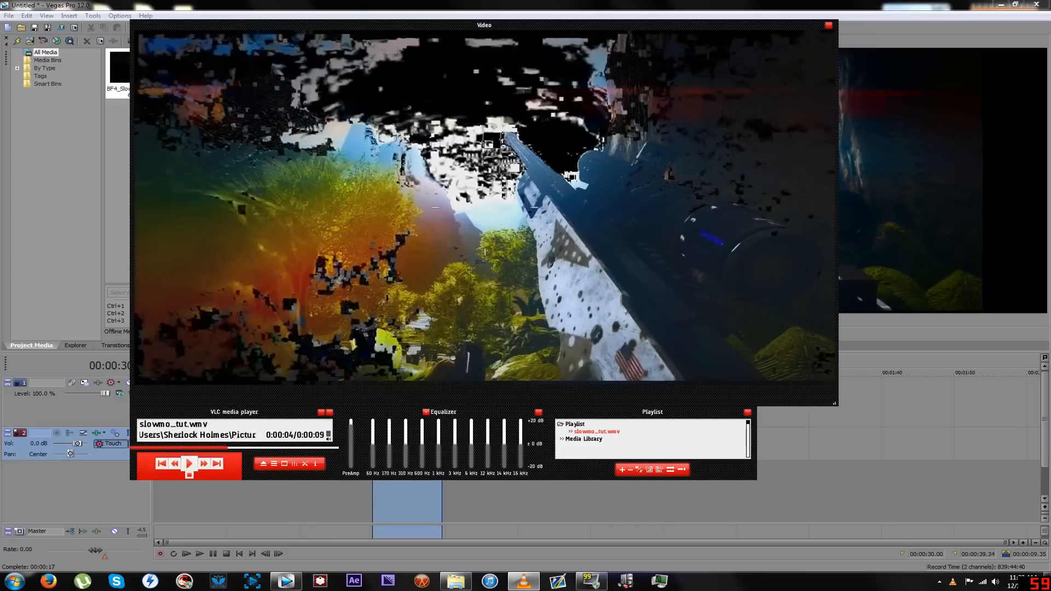
Switch to Vegas Pro, save the project as slowmo_tut, and close the rendered file's folder window
click(321, 412)
click(47, 27)
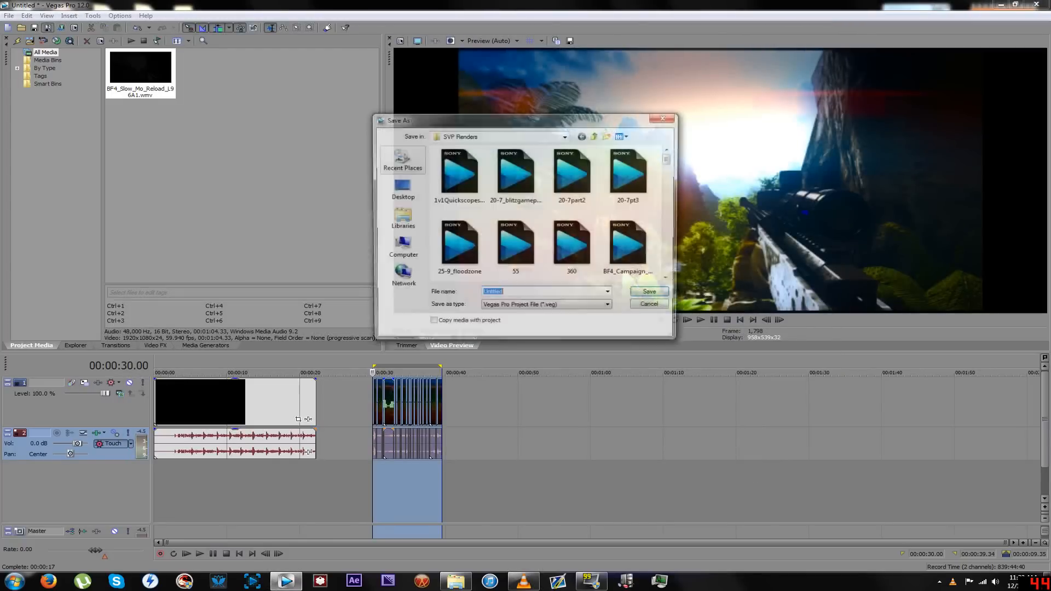
text(slowmo_tut)
key(Return)
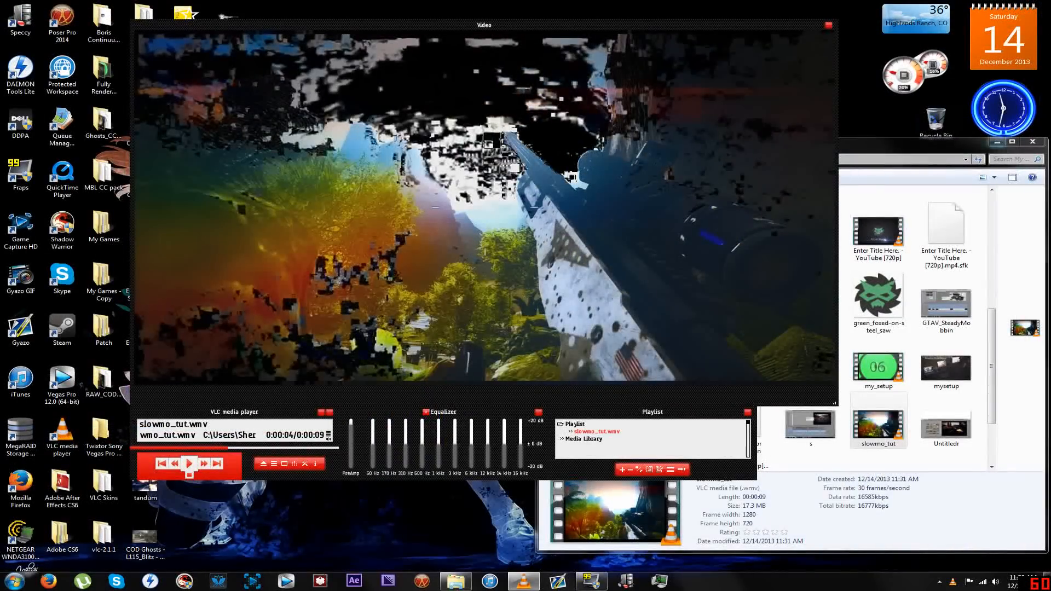
click(1032, 142)
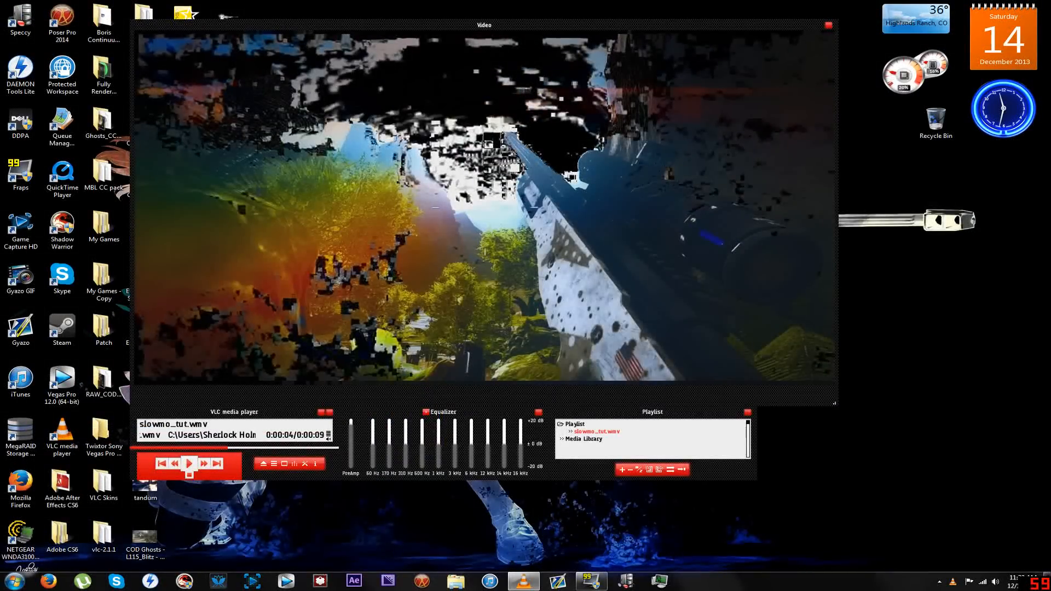
Replay slowmo_tut.wmv from the start in VLC media player, pausing and resuming at about 3 seconds
click(189, 469)
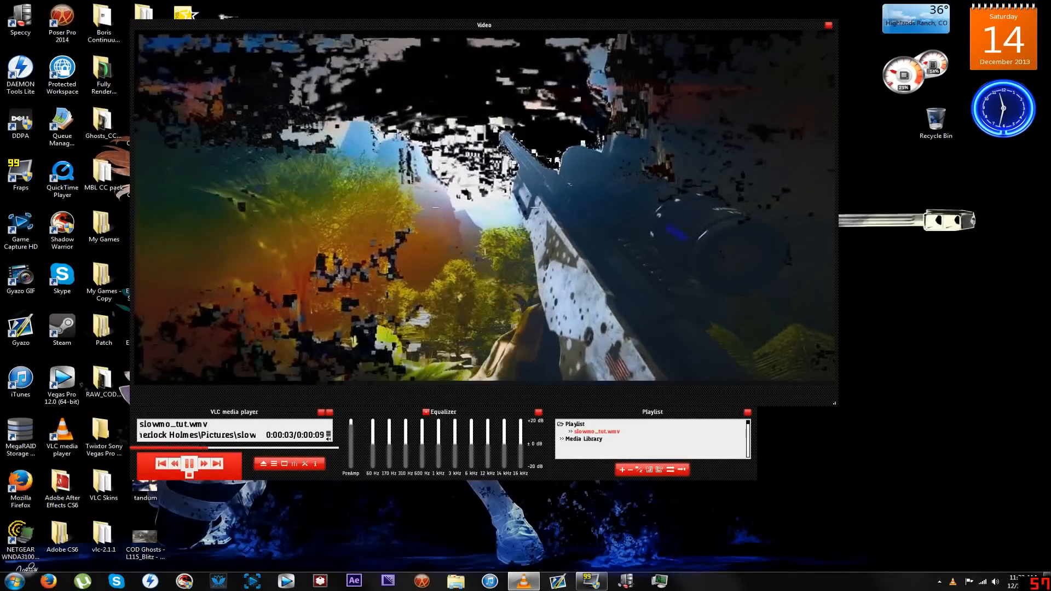
key(p)
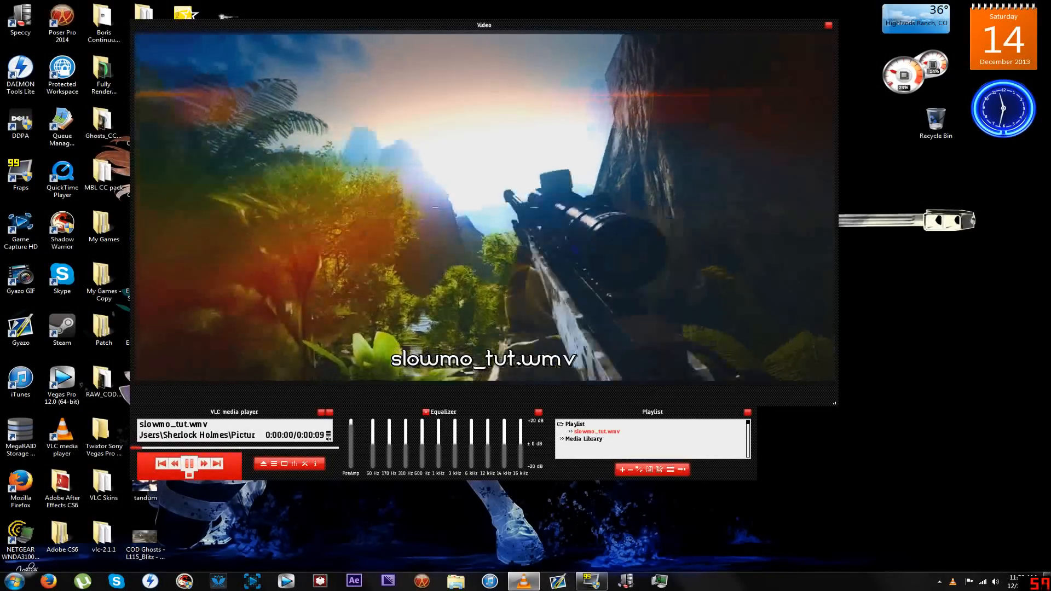
click(189, 472)
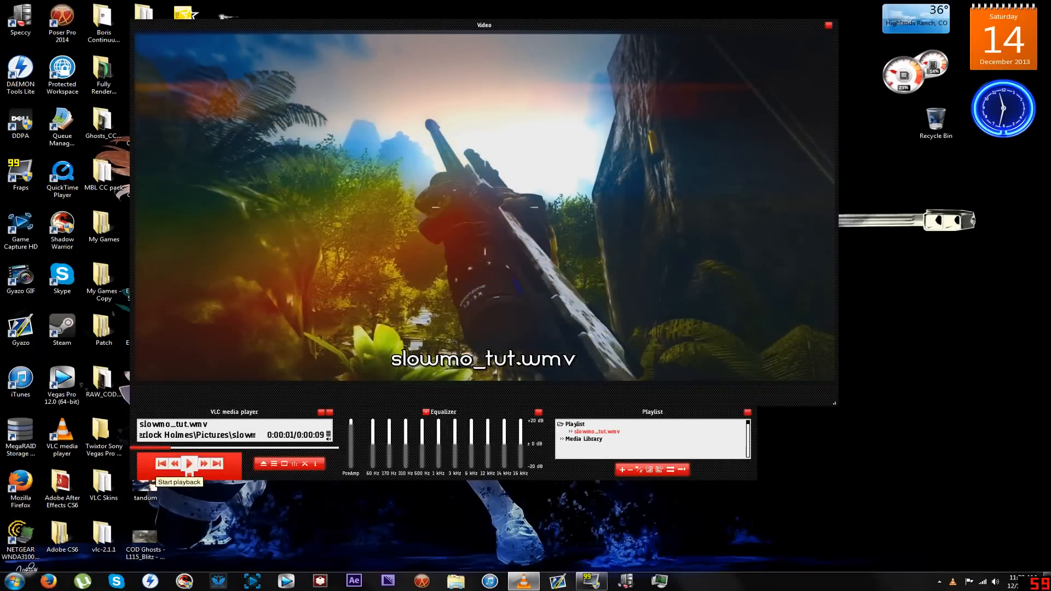
click(190, 475)
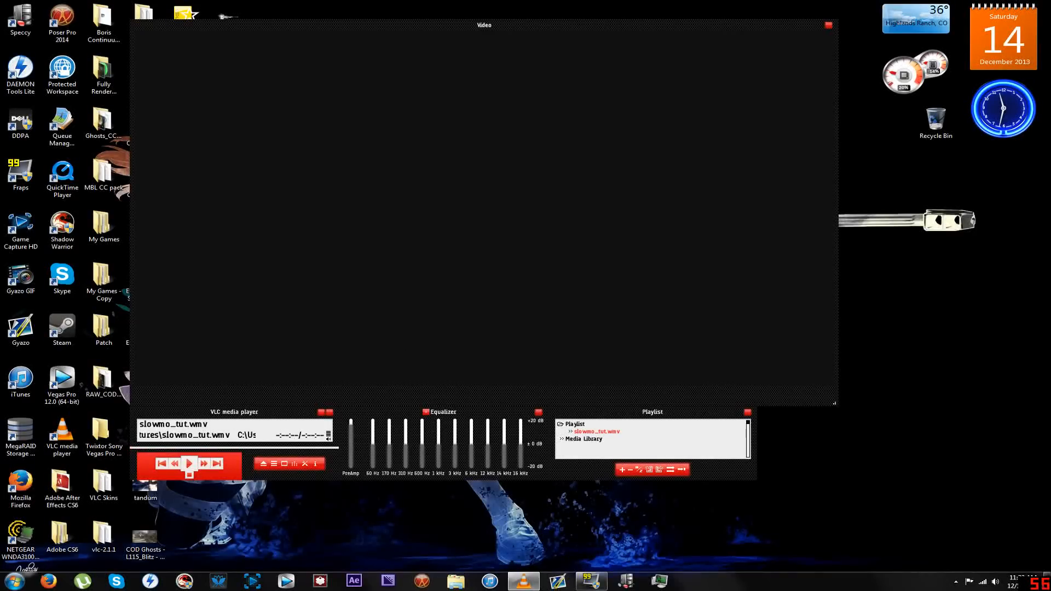
click(189, 472)
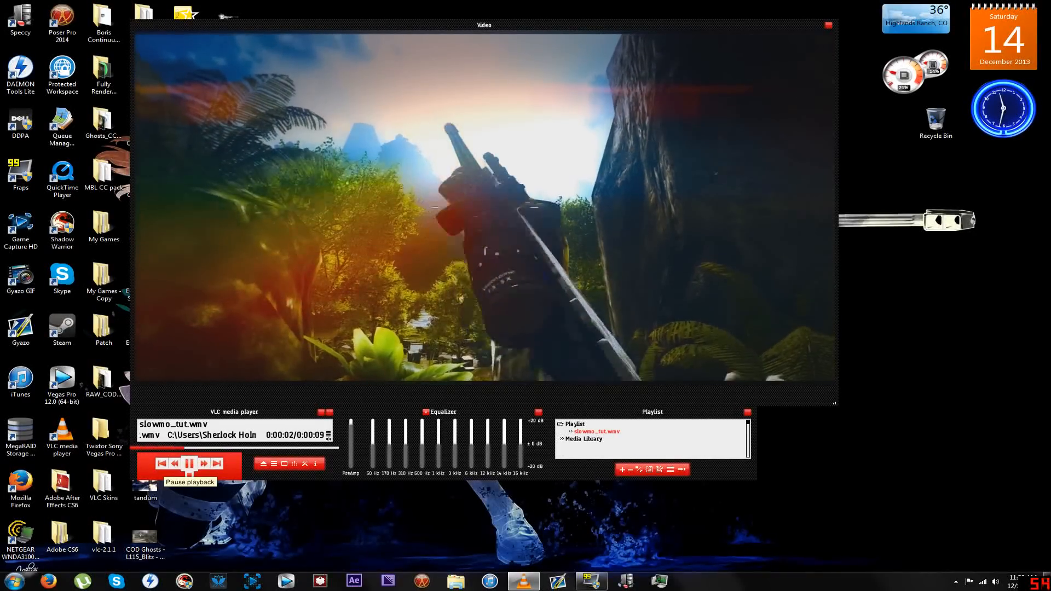
click(189, 470)
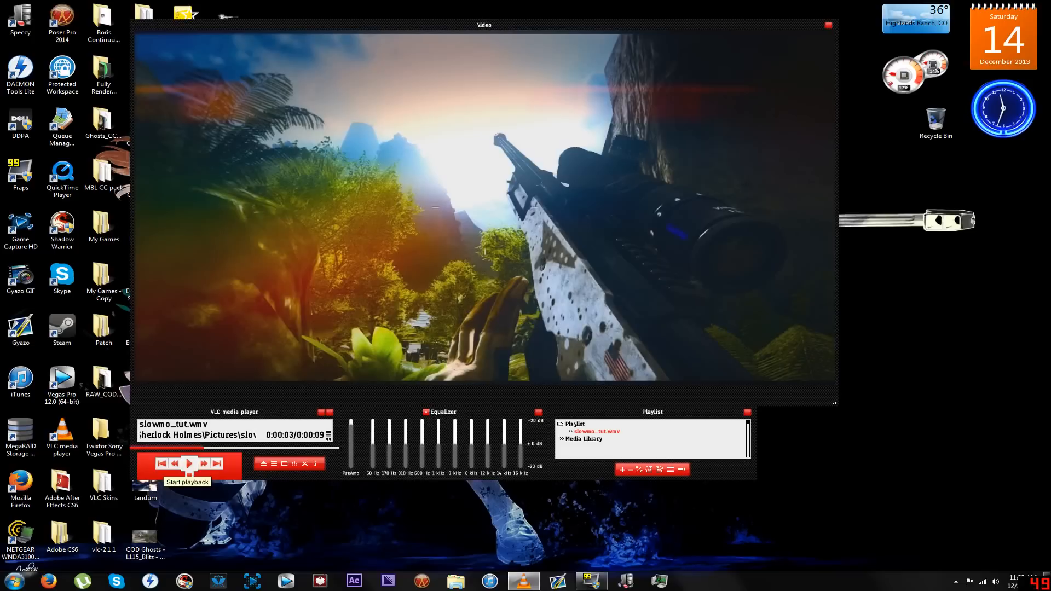
click(189, 464)
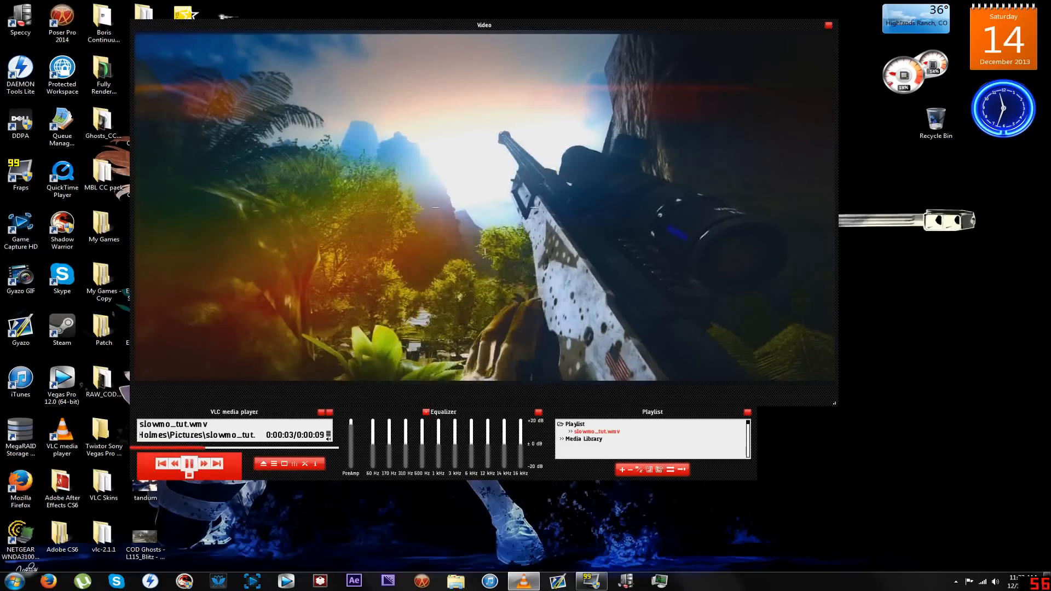